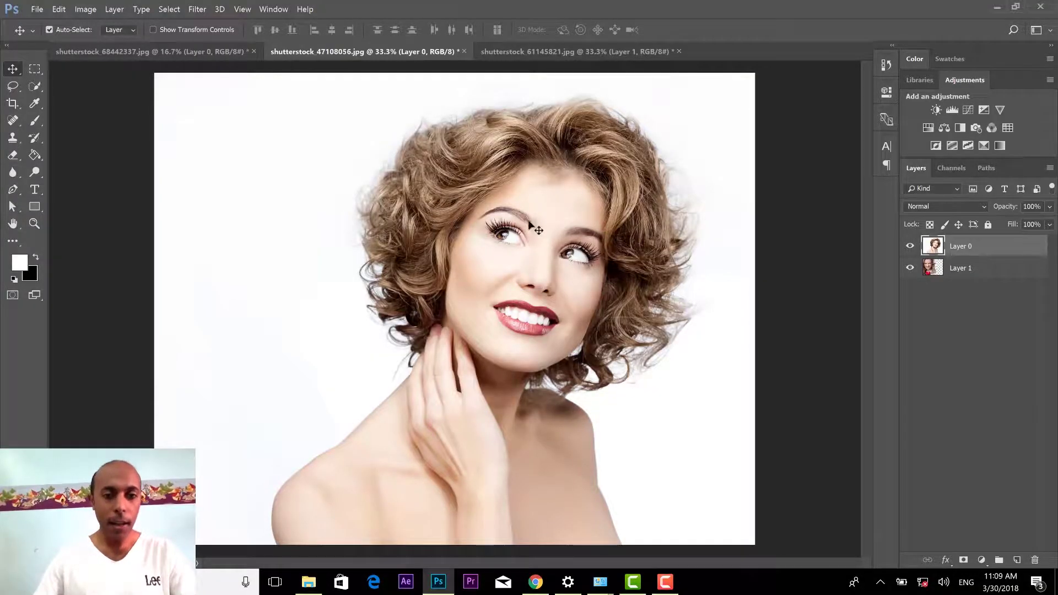
Step: Toggle the curly-haired woman layer's visibility to check the heart photo beneath, then reselect her layer
click(910, 246)
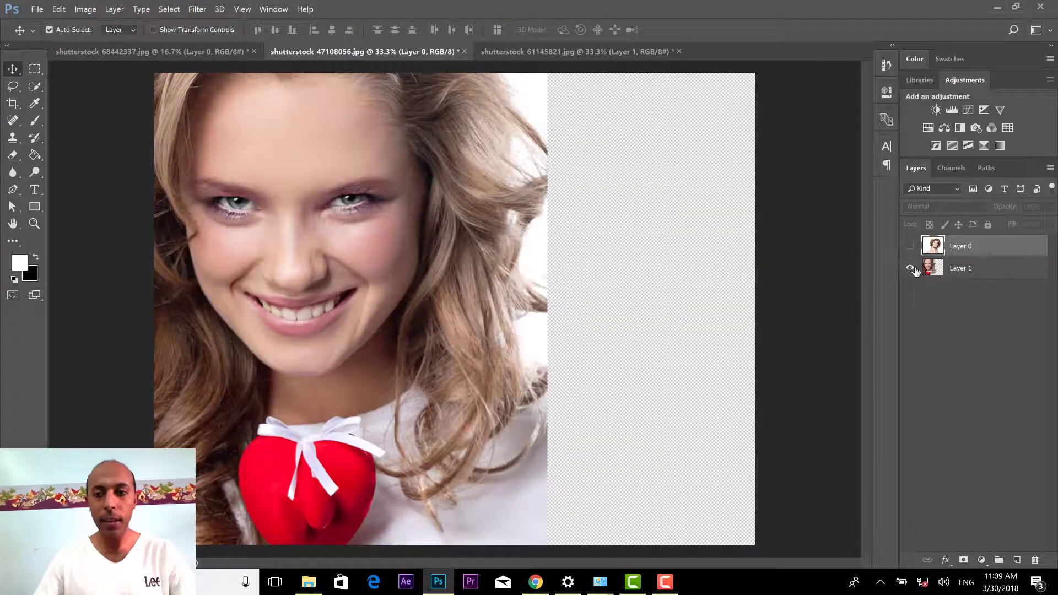
click(910, 270)
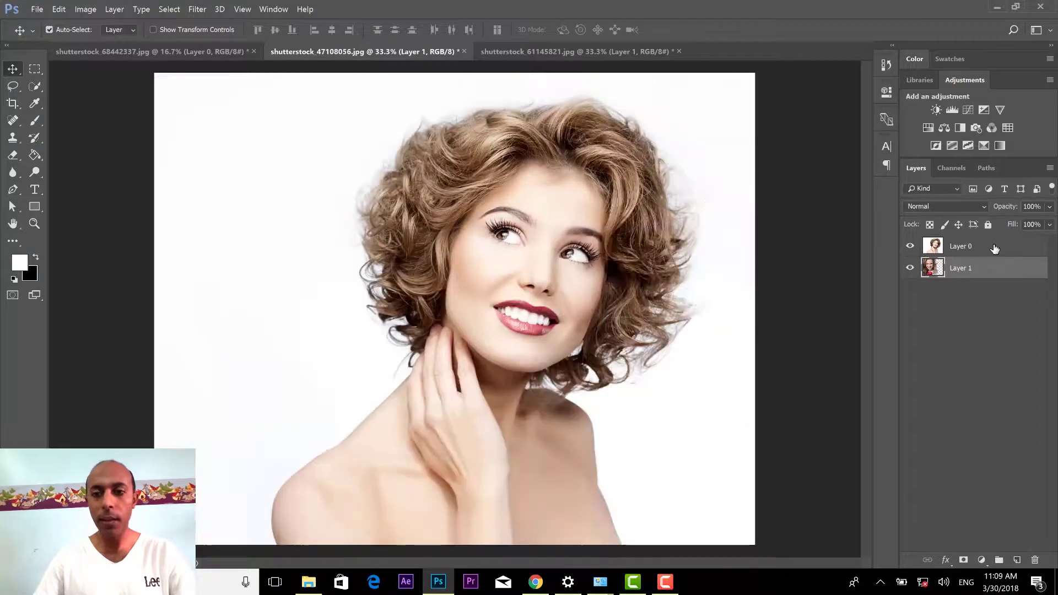
click(989, 248)
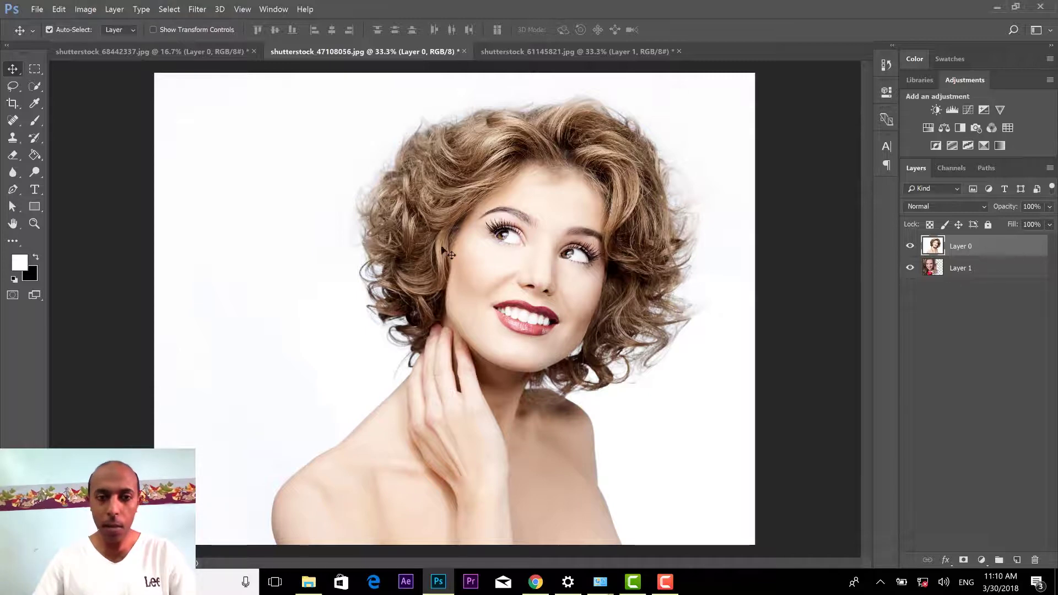
click(911, 249)
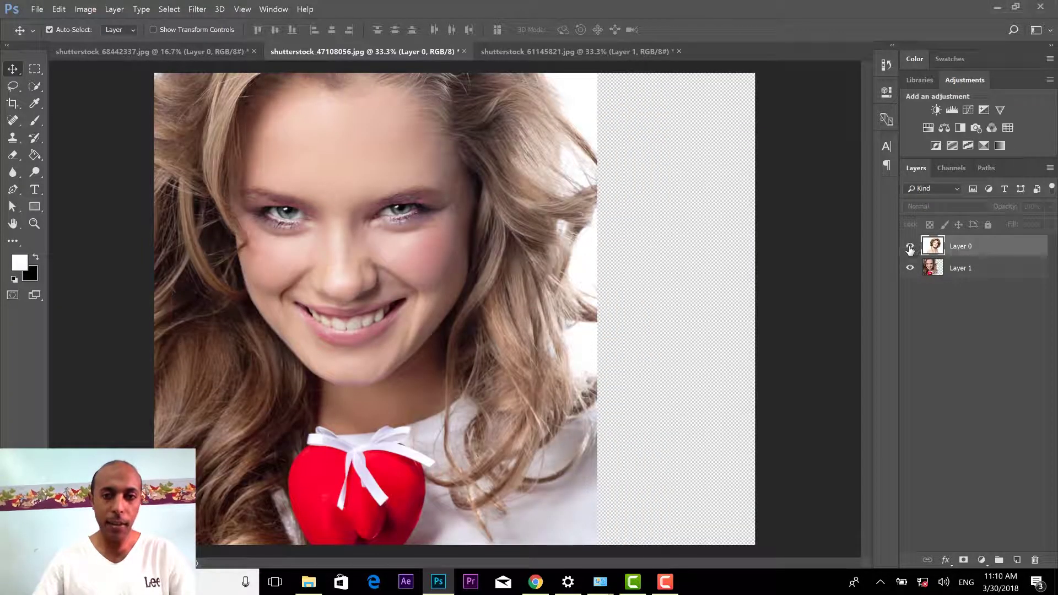
click(909, 247)
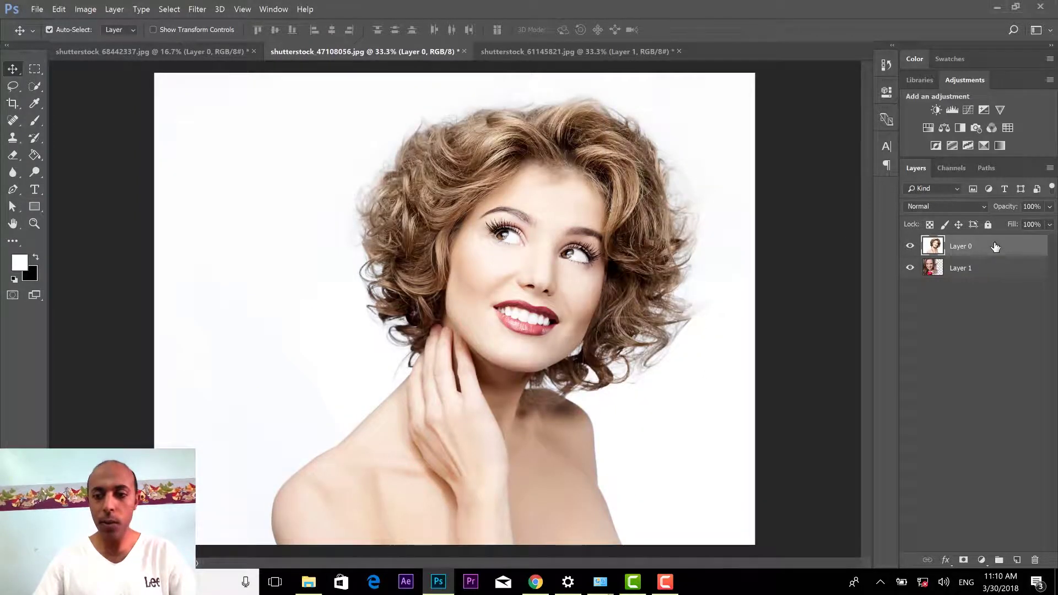
Step: Give Layer 0 a Reveal All layer mask and target the layer's image thumbnail
click(964, 560)
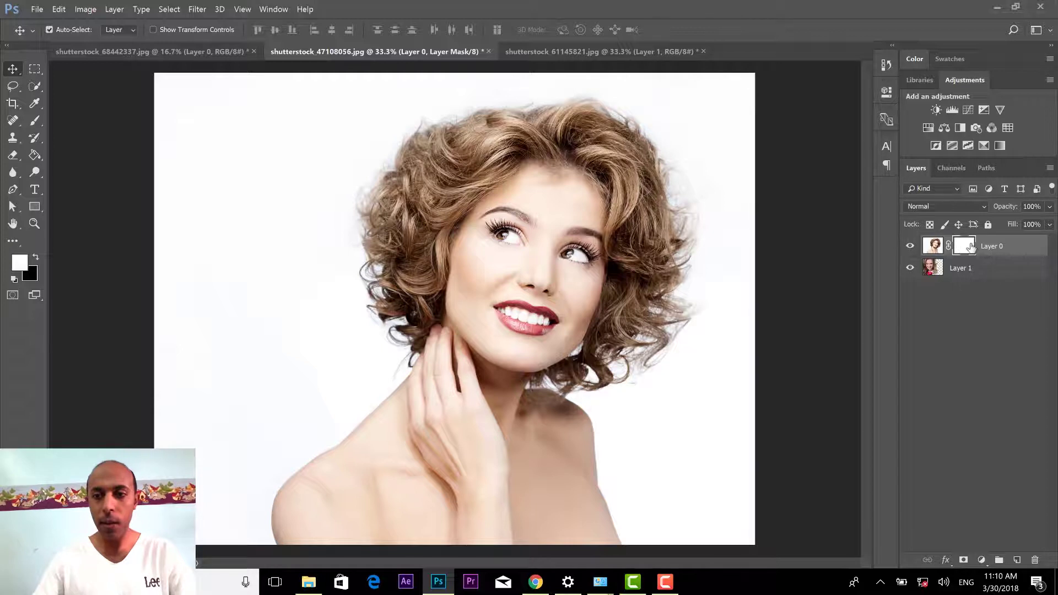
key(ctrl+z)
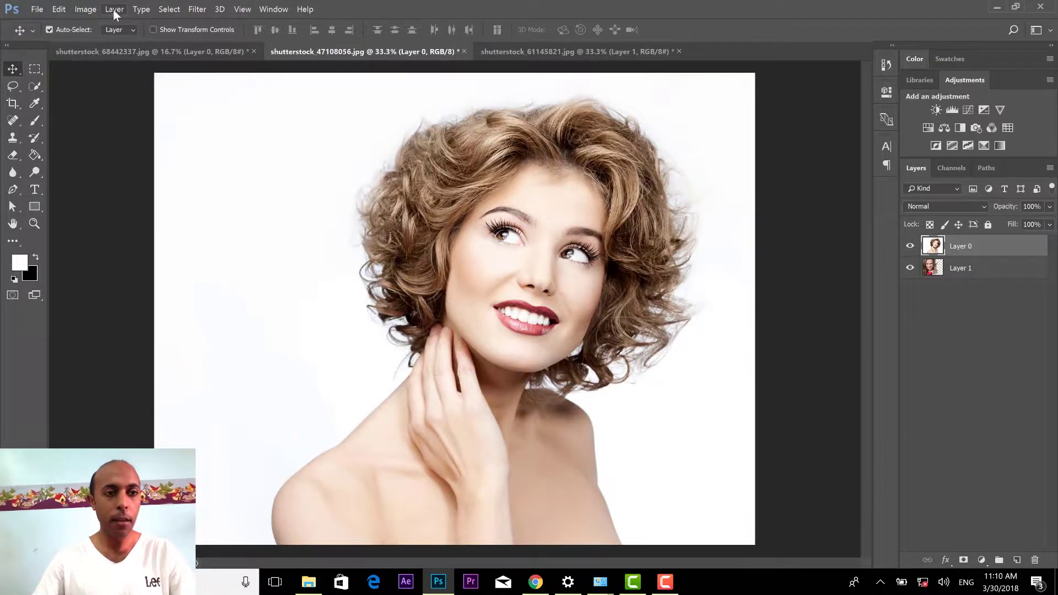
click(114, 9)
mouse_move(132, 207)
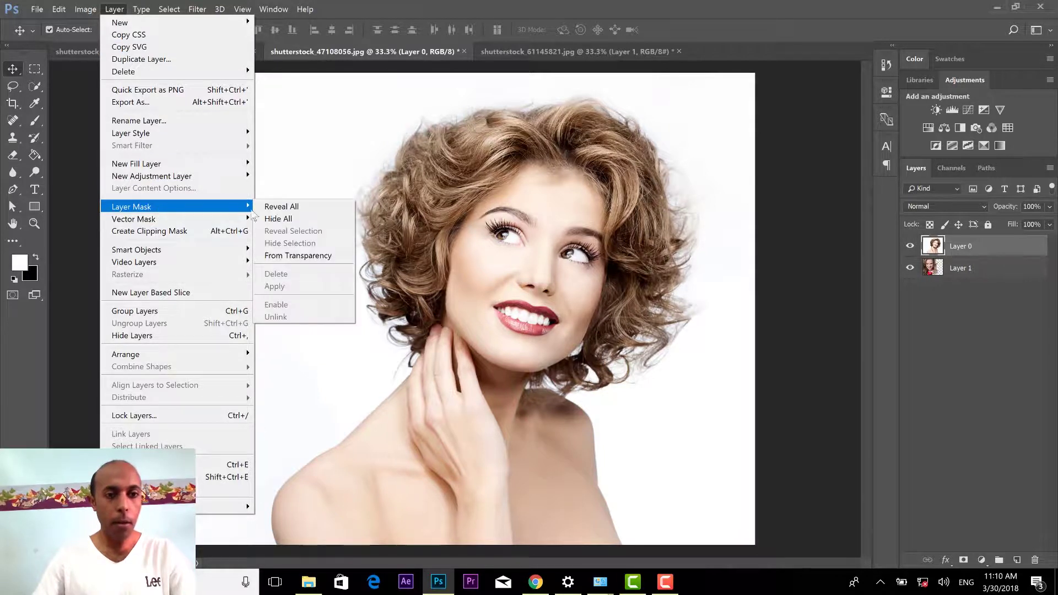
click(301, 212)
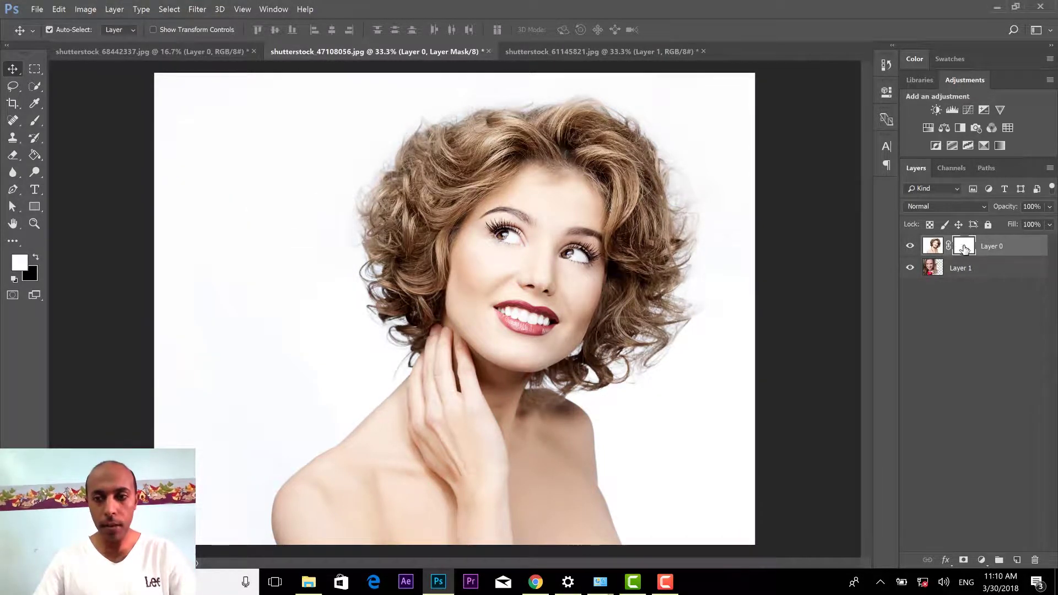
click(931, 246)
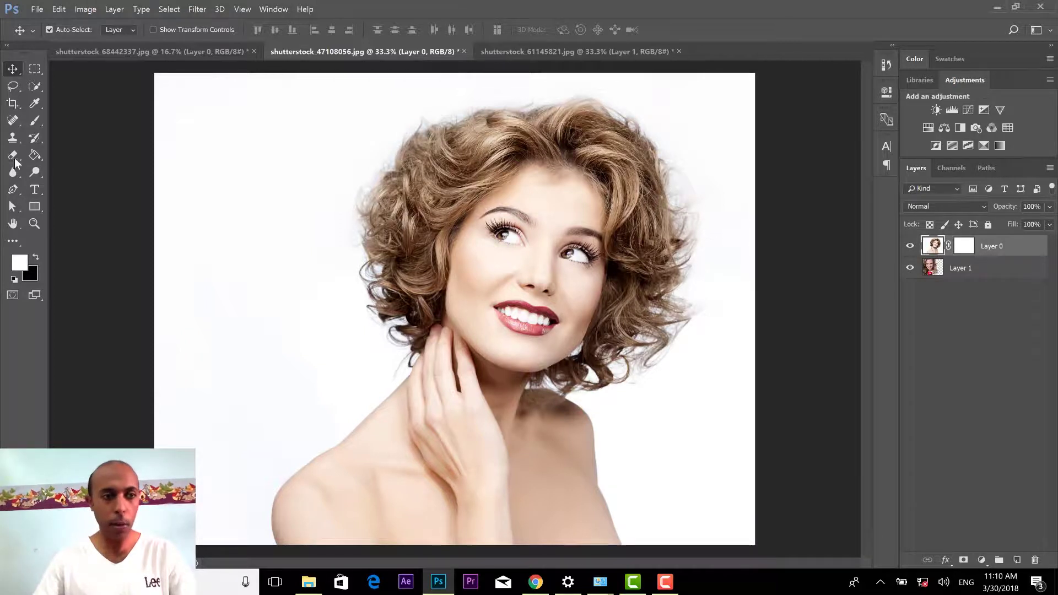
click(34, 122)
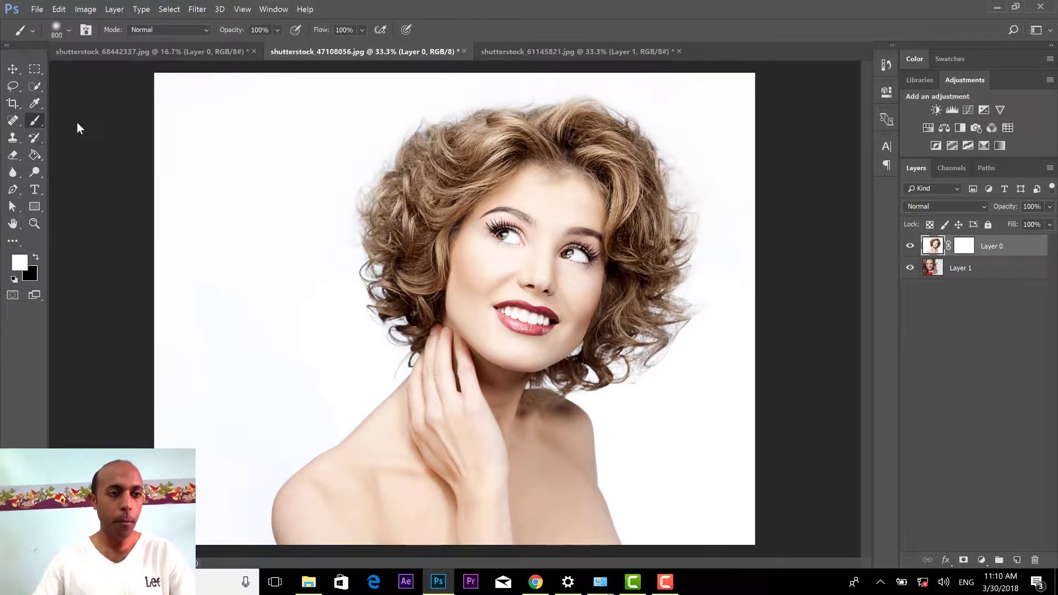
right_click(15, 157)
click(81, 154)
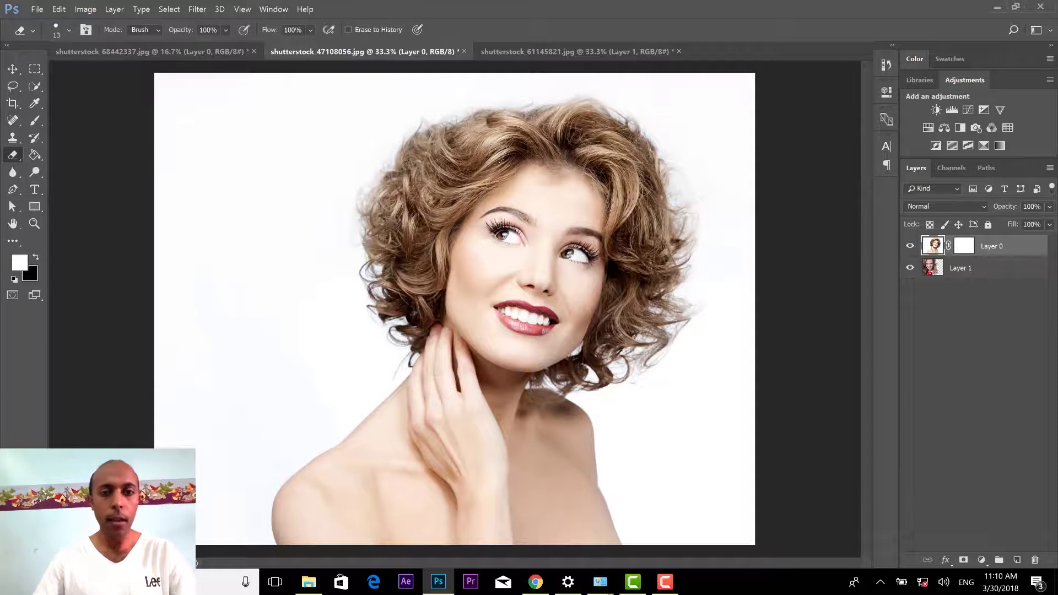
key(bracketright)
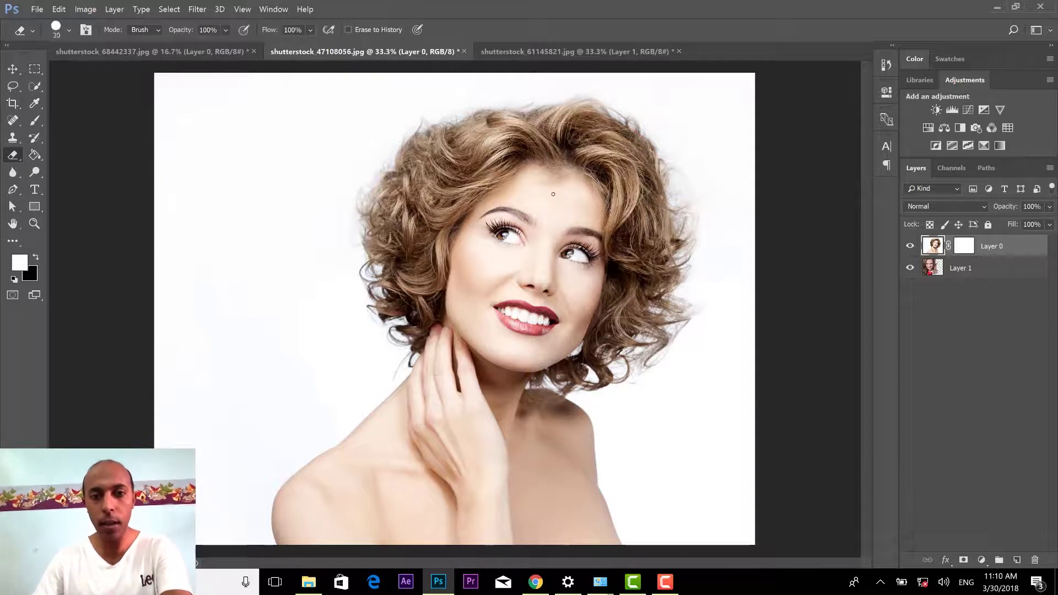
key(bracketright)
key(bracketright)
key(bracketright)
key(bracketright)
drag(553, 194, 503, 266)
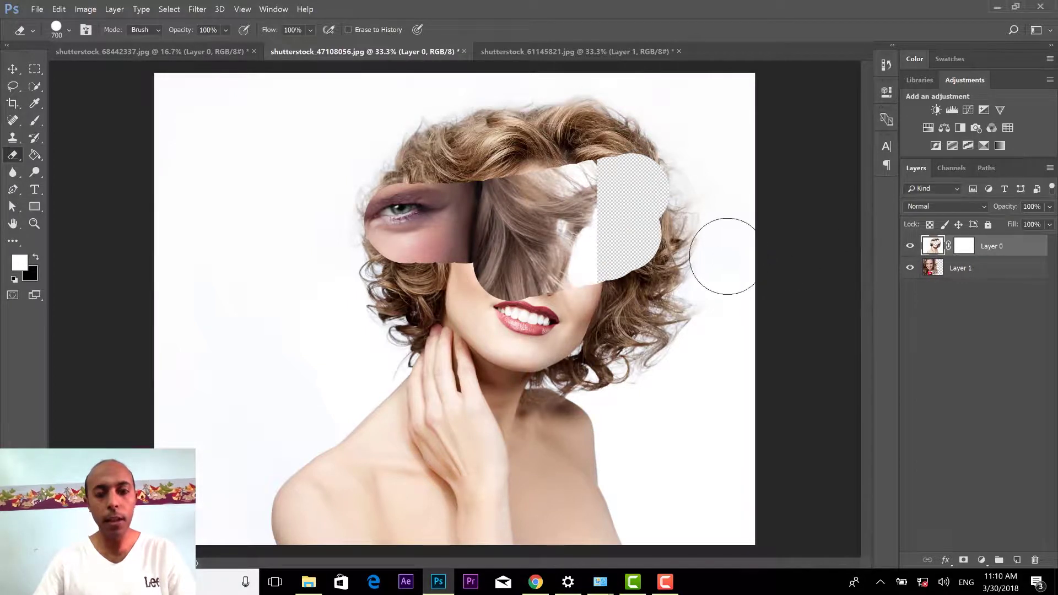
click(565, 262)
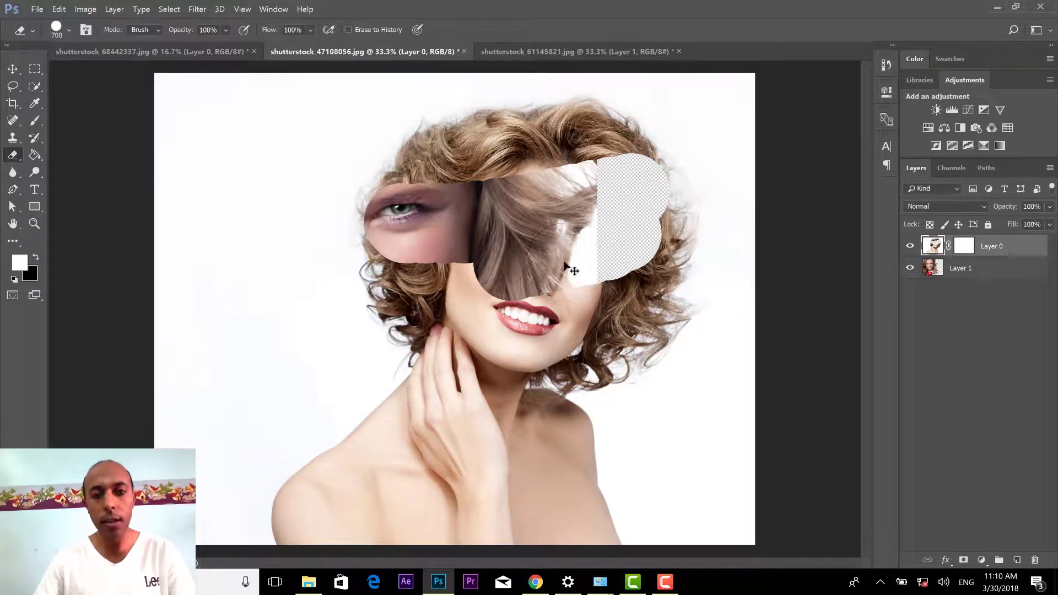
key(ctrl+alt+z)
key(ctrl+alt+z)
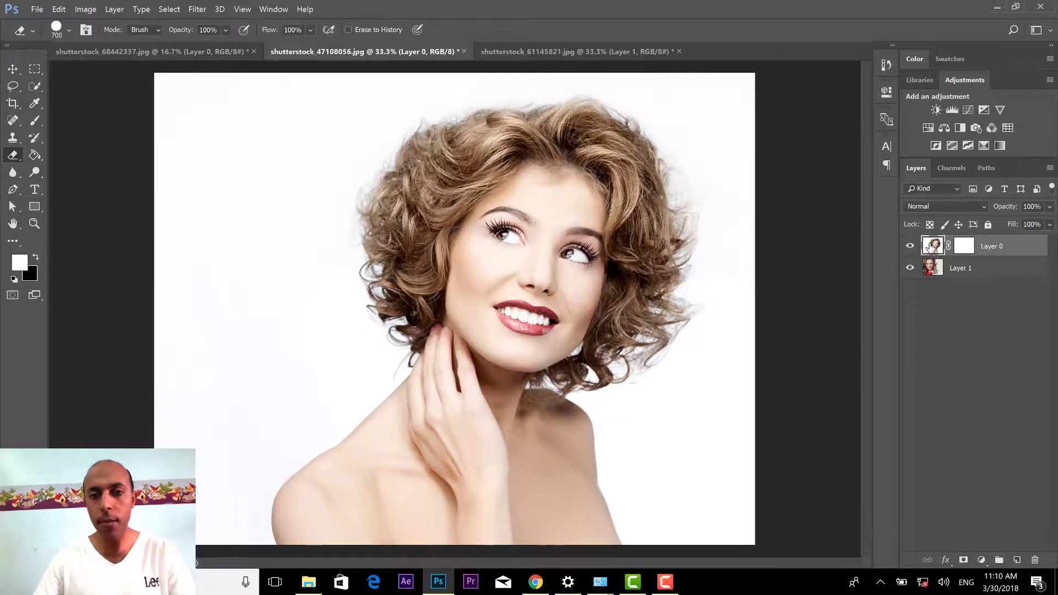
key(ctrl+shift+z)
key(ctrl+shift+z)
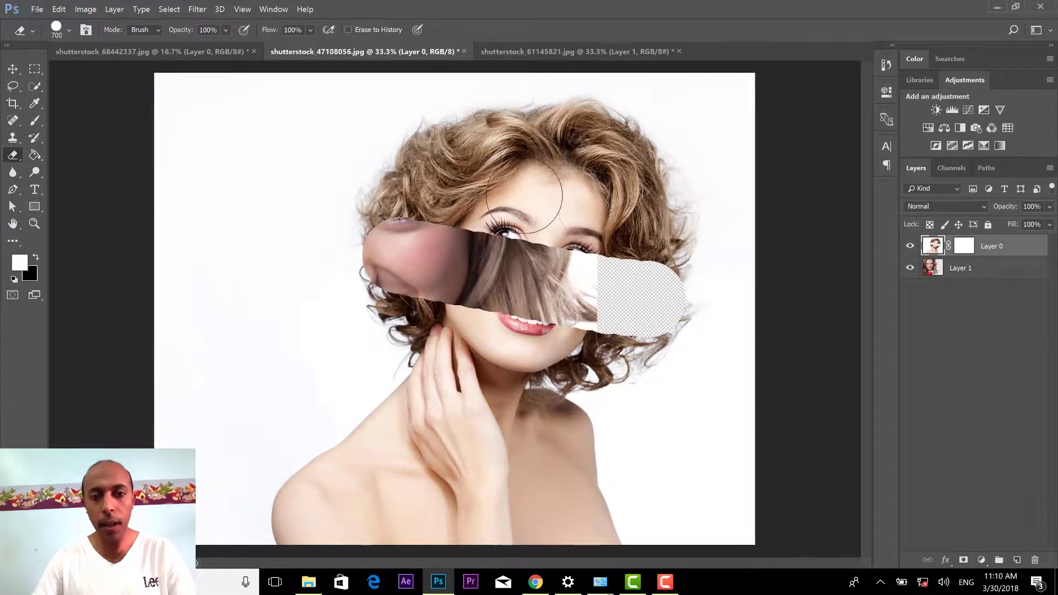
key(ctrl+alt+z)
key(ctrl+alt+z)
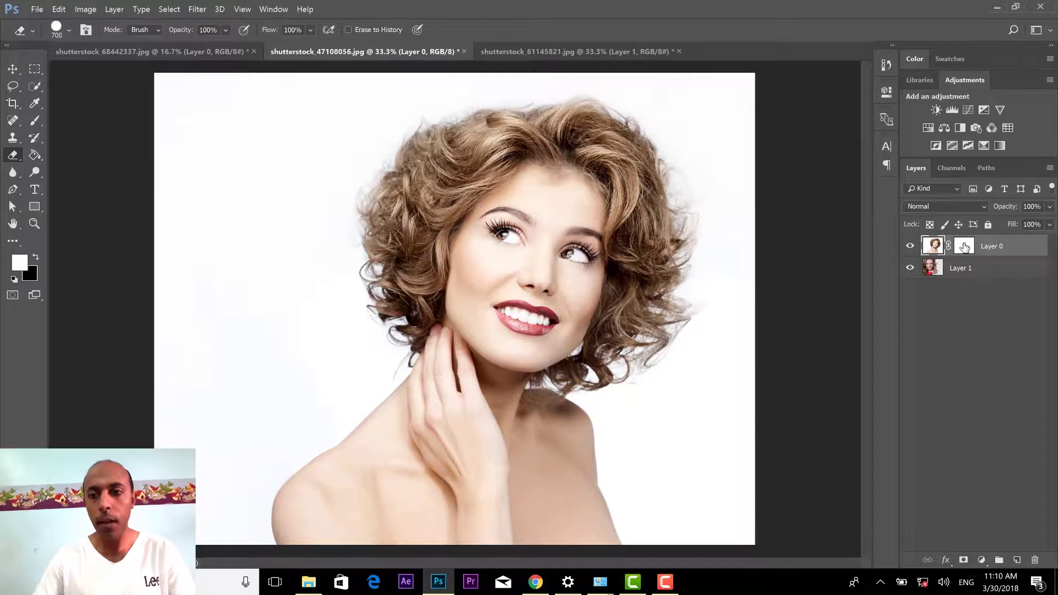
click(964, 247)
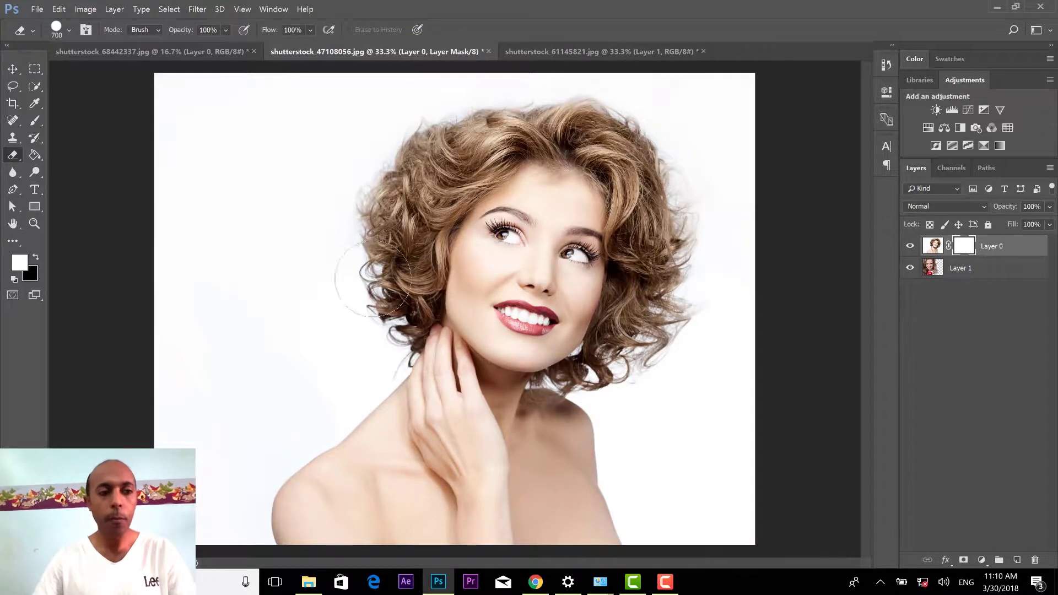
Step: With a black Brush, paint Layer 0's mask to reveal the blonde face at left
click(34, 120)
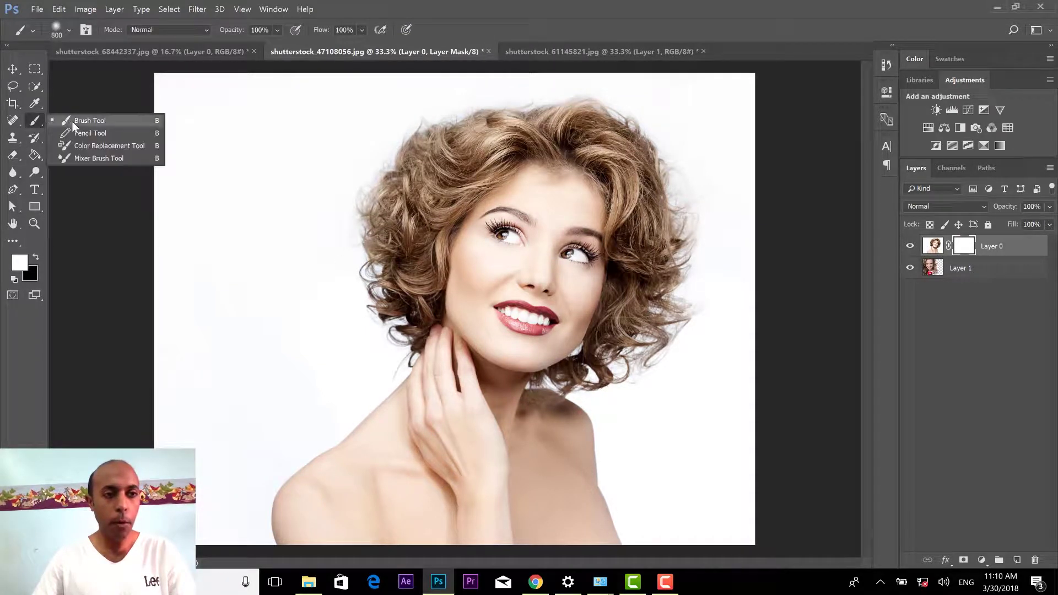
click(90, 121)
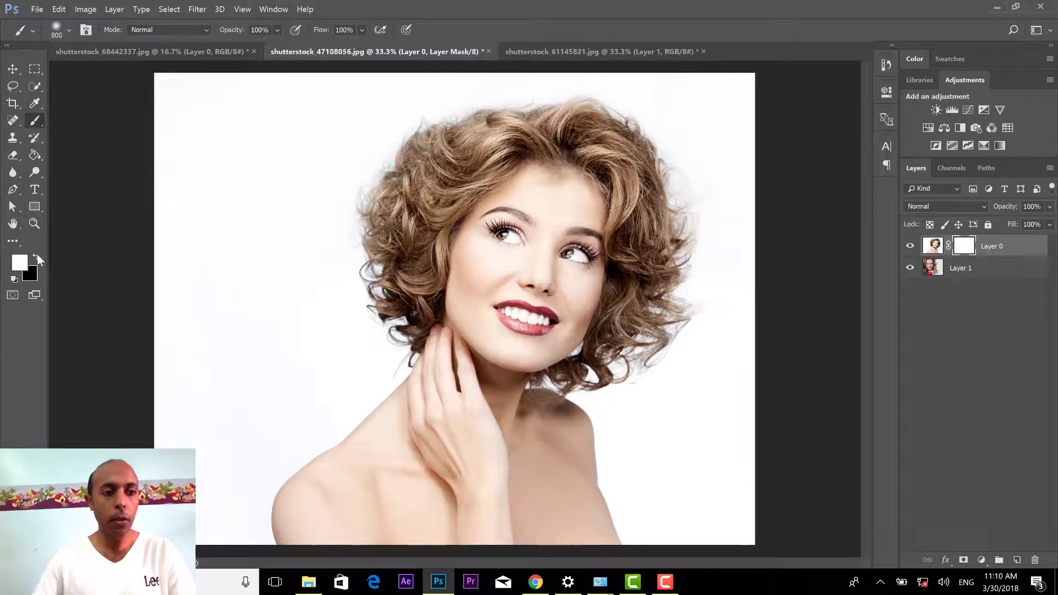
click(35, 257)
click(20, 265)
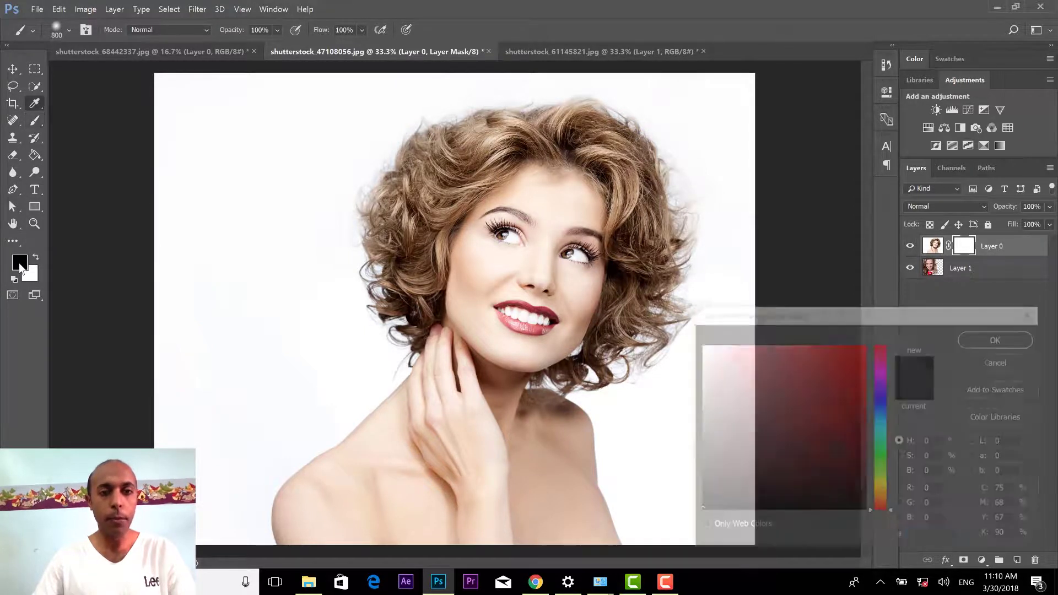
click(999, 337)
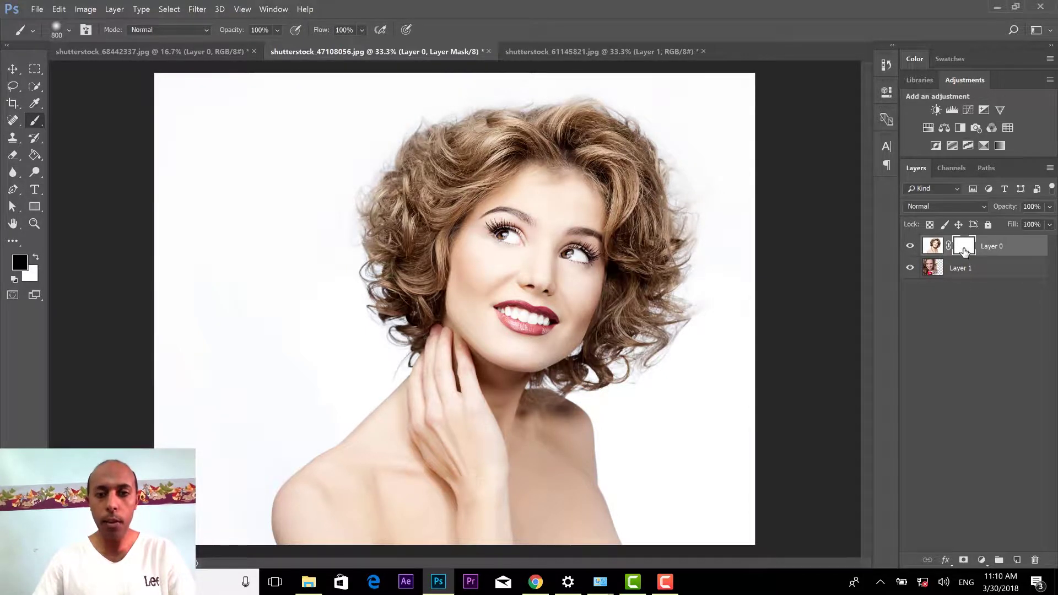
mouse_move(325, 198)
mouse_down()
mouse_move(262, 319)
mouse_move(217, 224)
mouse_move(299, 160)
mouse_move(338, 165)
mouse_move(319, 319)
mouse_move(224, 342)
mouse_move(213, 330)
mouse_move(209, 273)
mouse_move(288, 135)
mouse_move(354, 123)
mouse_move(385, 135)
mouse_up()
Step: Test-move the curly-haired woman layer sideways with the Move tool
key(v)
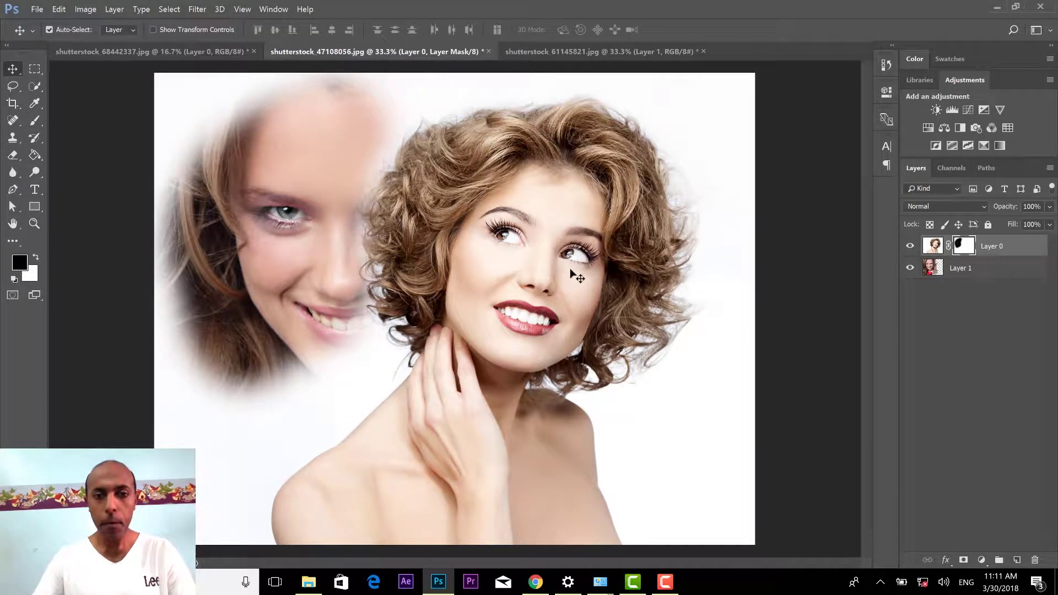
mouse_move(555, 287)
mouse_down()
mouse_move(605, 288)
mouse_move(590, 288)
mouse_move(570, 342)
mouse_move(637, 354)
mouse_move(685, 284)
mouse_move(716, 287)
mouse_up()
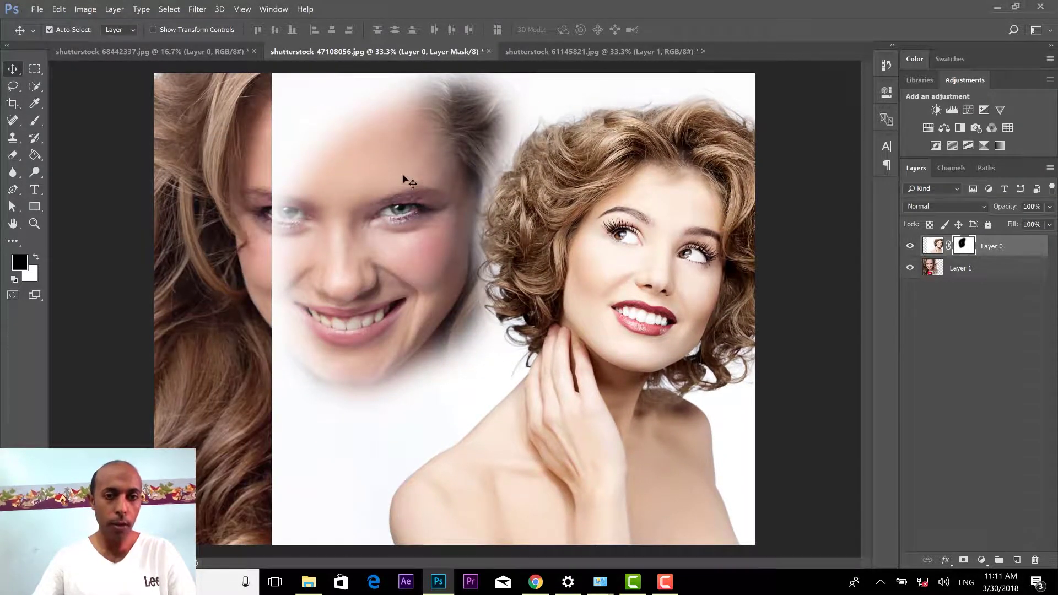
mouse_move(642, 265)
mouse_down()
mouse_move(555, 269)
mouse_move(538, 311)
mouse_move(529, 272)
mouse_up()
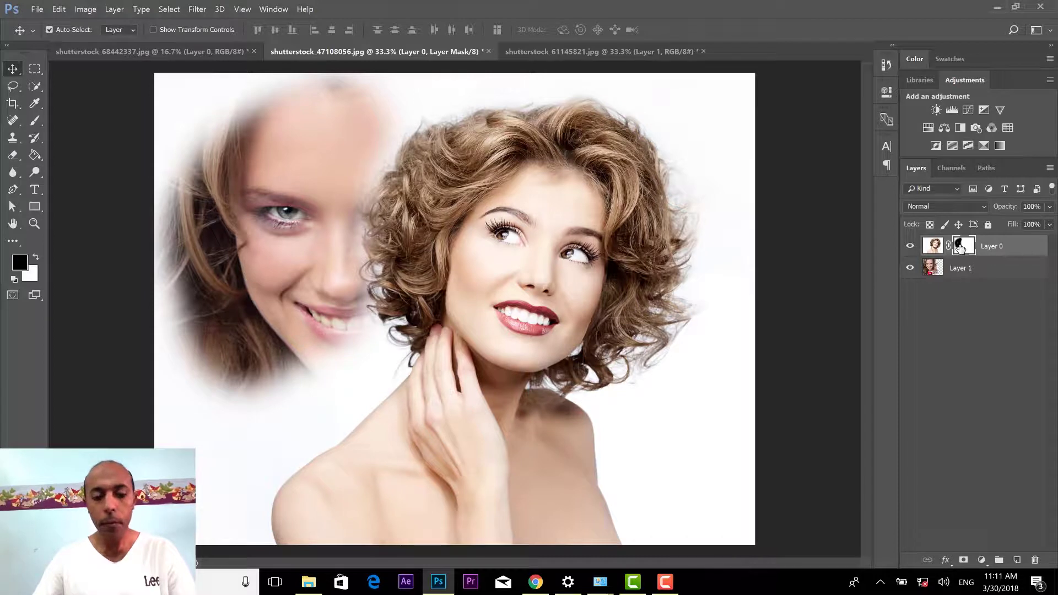
Step: View Layer 0's mask alone and paint its grey patches solid black
alt+click(963, 247)
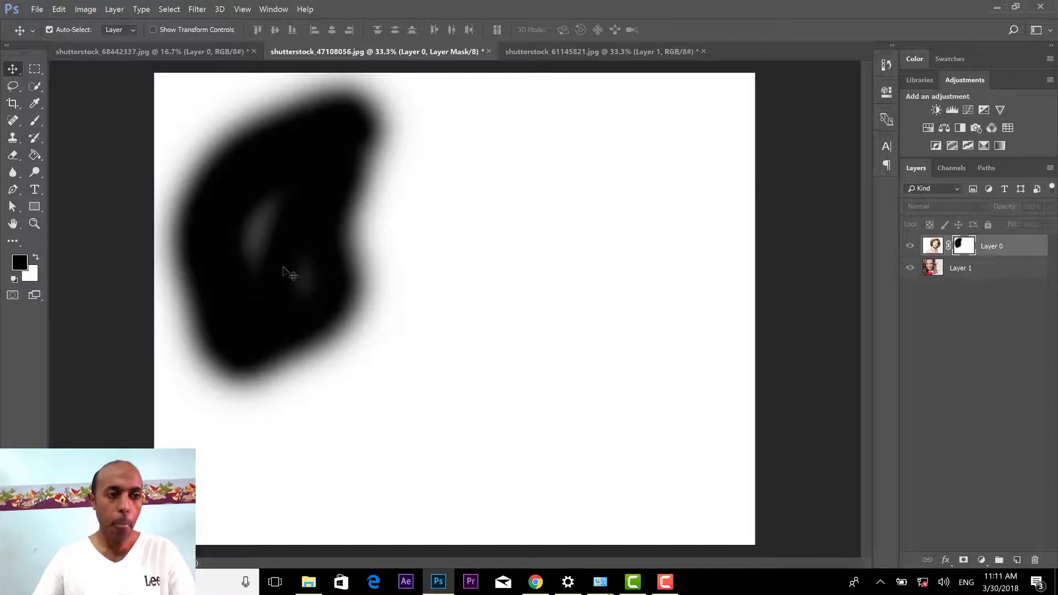
click(35, 123)
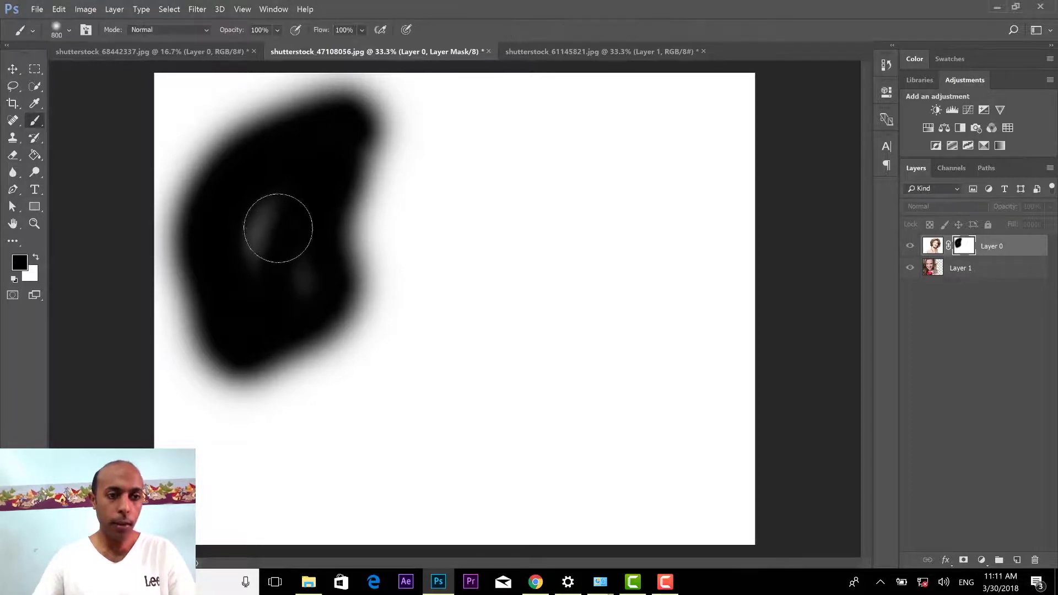
mouse_move(265, 235)
mouse_down()
mouse_move(276, 292)
mouse_move(274, 223)
mouse_up()
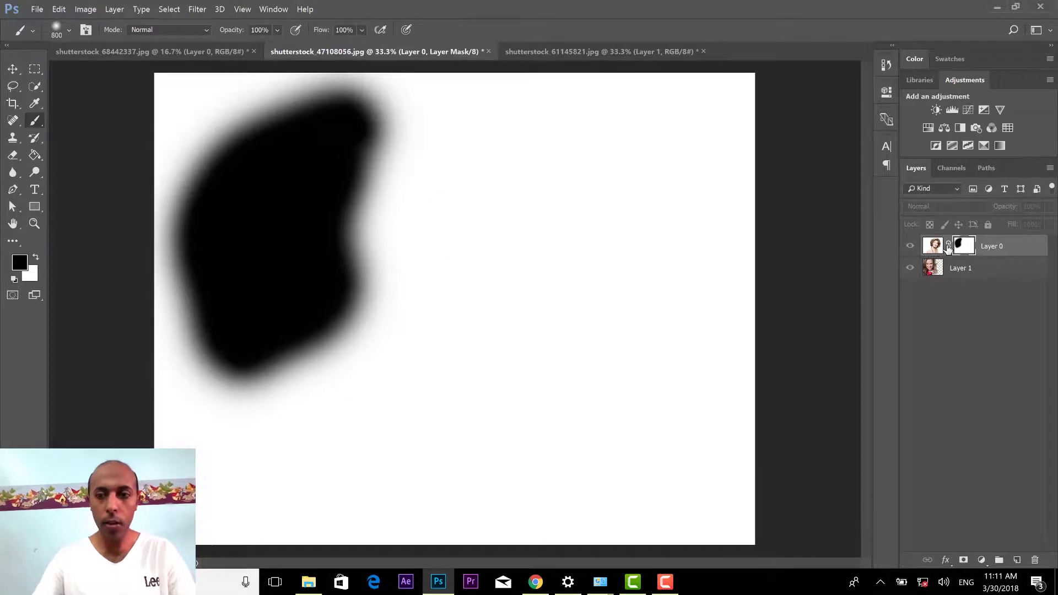
alt+click(967, 245)
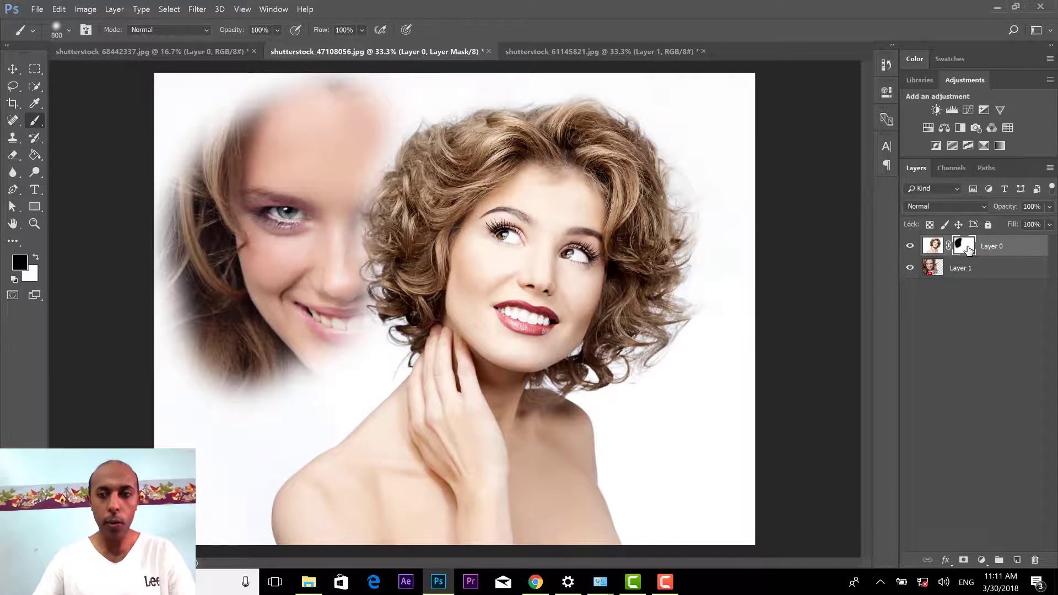
Step: Paint white over the black blob on Layer 0's mask and return to the composite view
alt+click(968, 249)
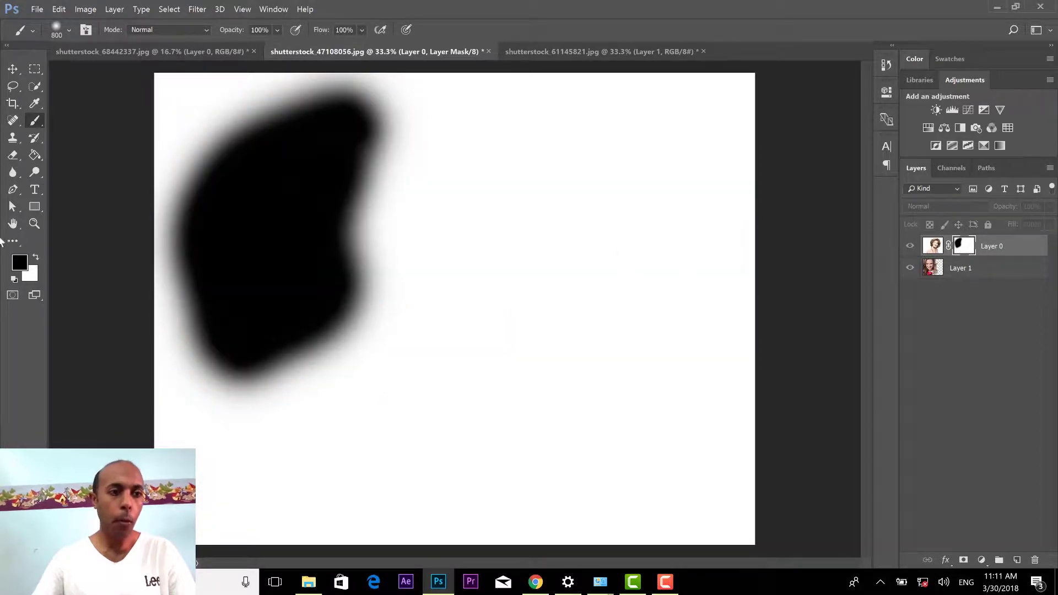
right_click(36, 124)
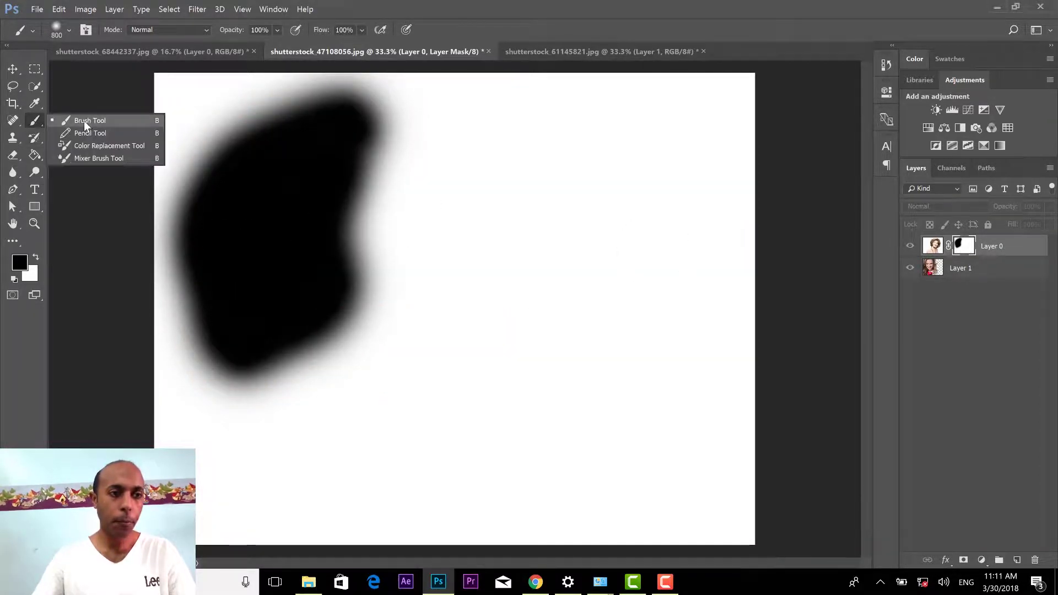
click(86, 125)
click(36, 258)
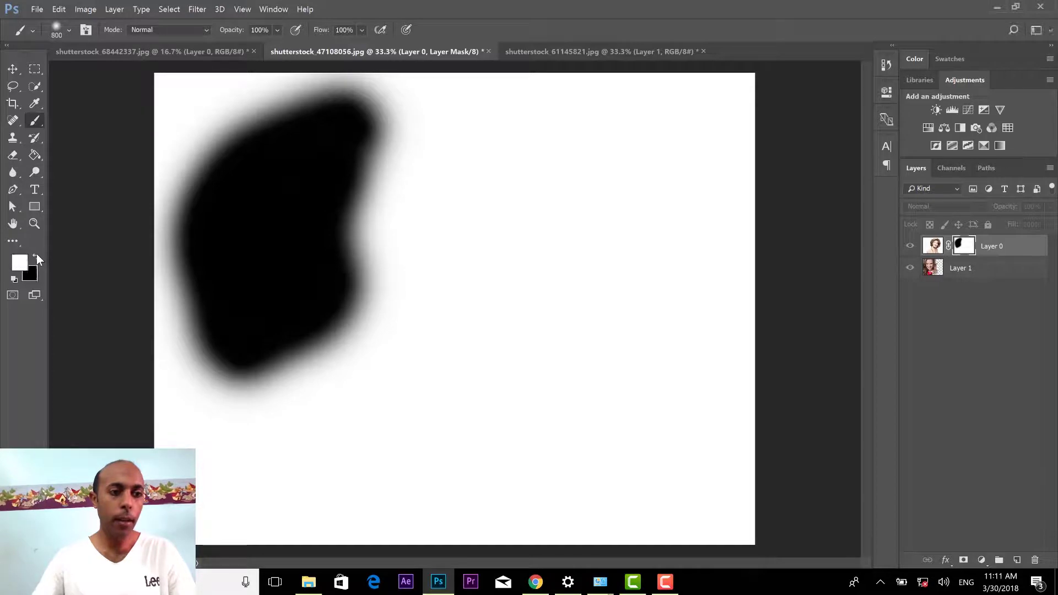
mouse_move(278, 188)
mouse_down()
mouse_move(366, 107)
mouse_move(295, 83)
mouse_move(191, 184)
mouse_move(192, 299)
mouse_move(241, 236)
mouse_move(292, 349)
mouse_move(358, 187)
mouse_move(359, 368)
mouse_move(239, 385)
mouse_move(253, 298)
mouse_move(249, 190)
mouse_up()
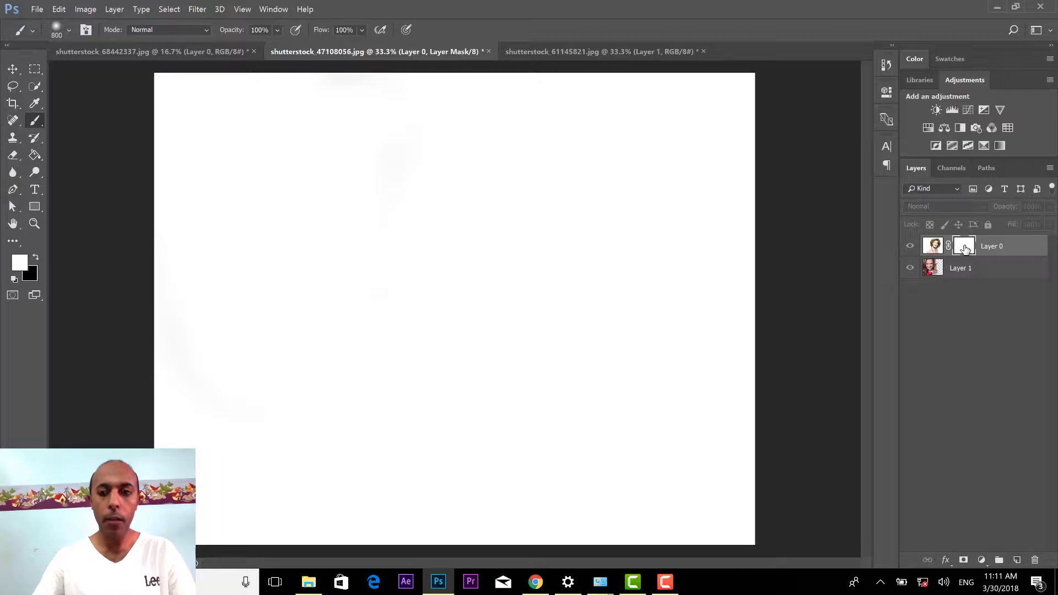
alt+click(964, 249)
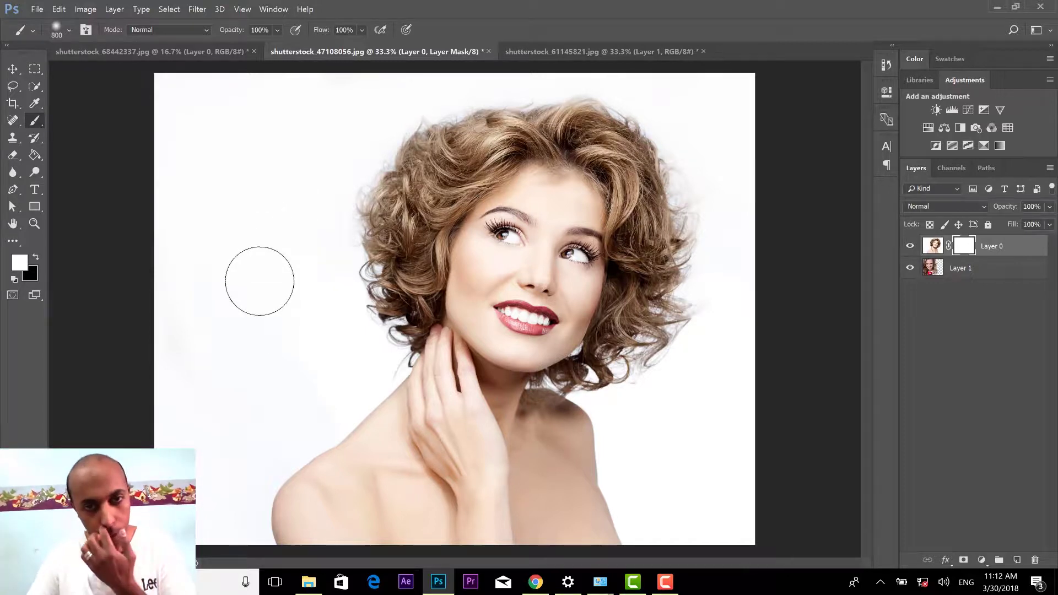
click(935, 248)
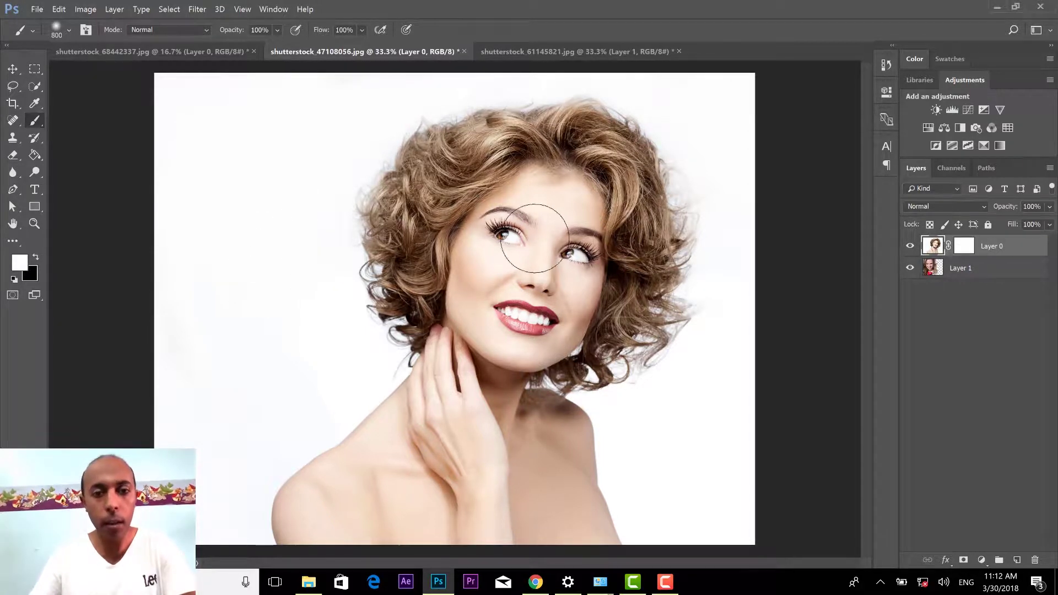
click(12, 69)
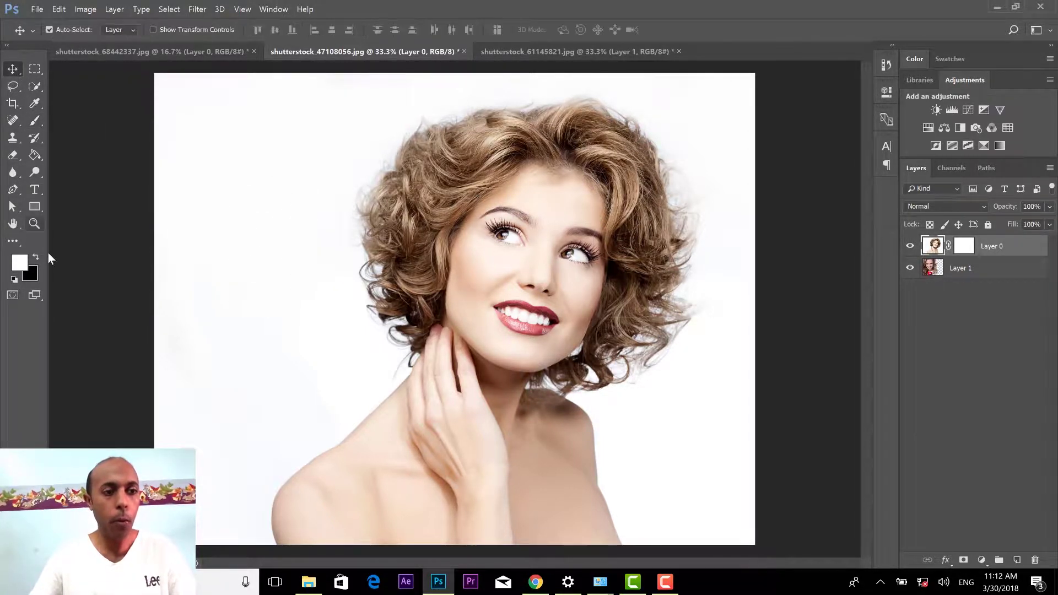
click(35, 257)
drag(37, 118, 79, 128)
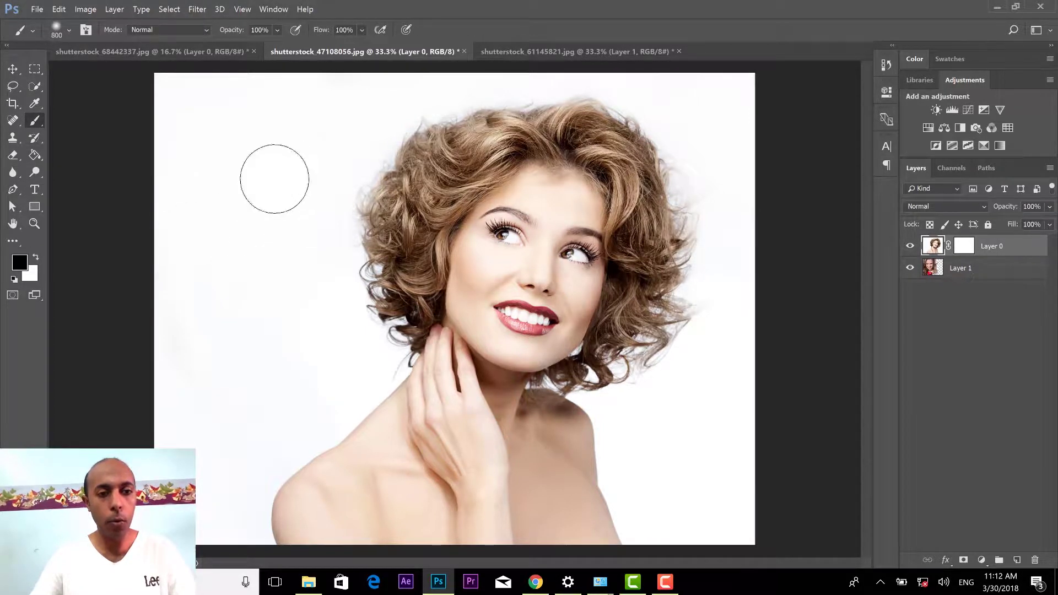
mouse_move(274, 174)
mouse_down()
mouse_move(243, 278)
mouse_move(274, 236)
mouse_up()
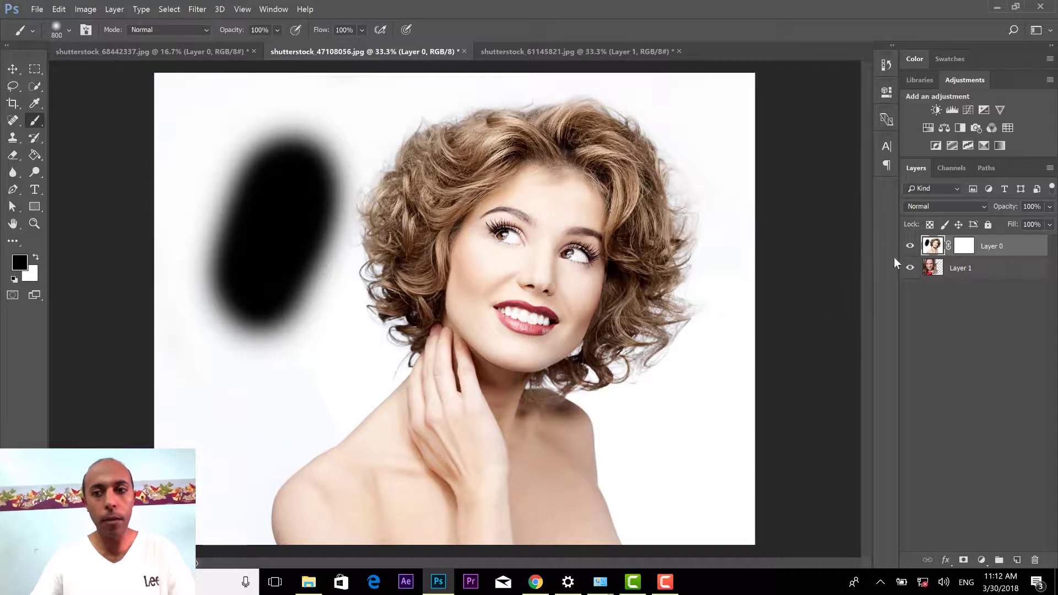
key(ctrl+z)
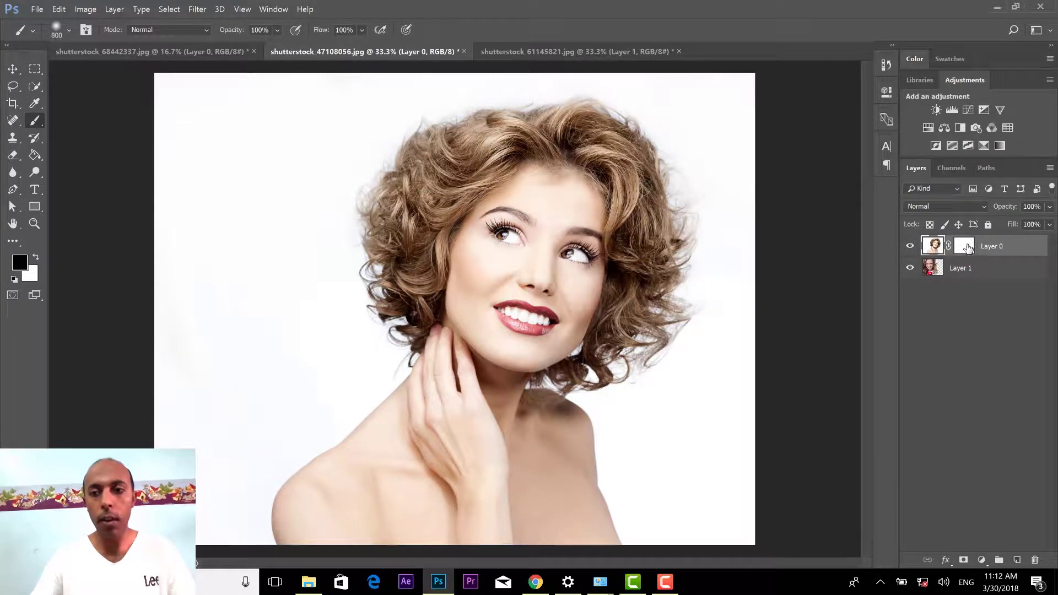
click(964, 246)
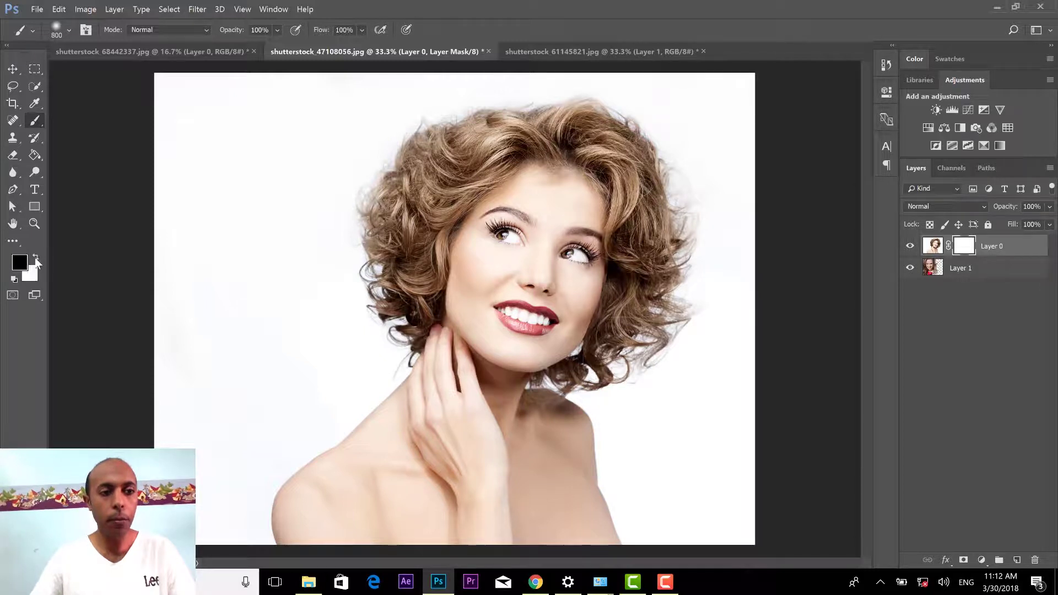
Step: Paint black on Layer 0's mask to reveal the blonde face left of the hair
click(34, 258)
mouse_move(279, 171)
mouse_down()
mouse_move(260, 331)
mouse_move(288, 165)
mouse_move(275, 319)
mouse_move(284, 309)
mouse_move(319, 312)
mouse_move(330, 264)
mouse_move(326, 330)
mouse_move(298, 270)
mouse_move(220, 165)
mouse_move(193, 248)
mouse_move(232, 327)
mouse_move(204, 281)
mouse_up()
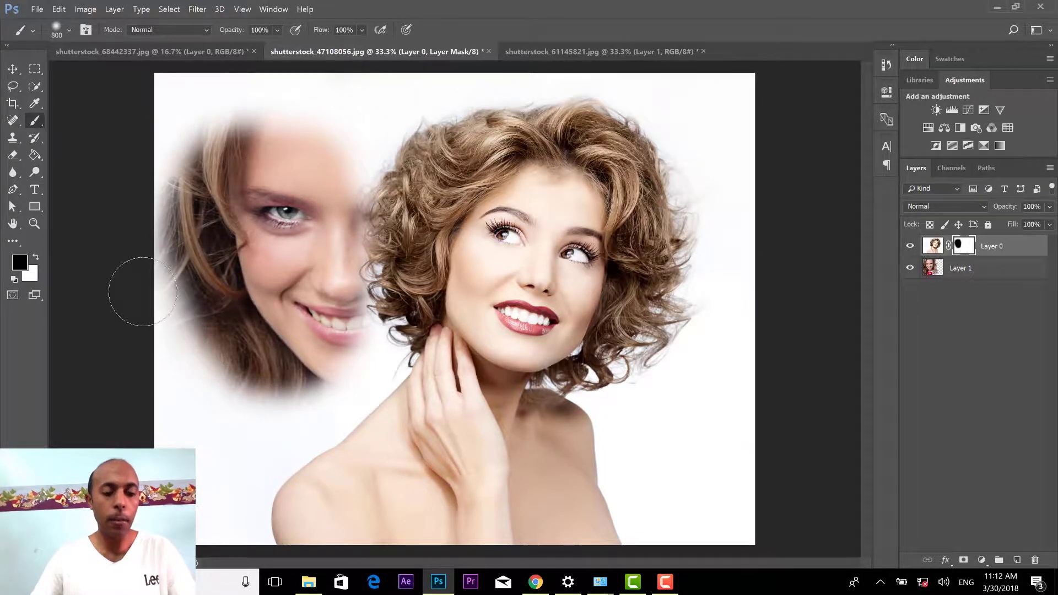
key(x)
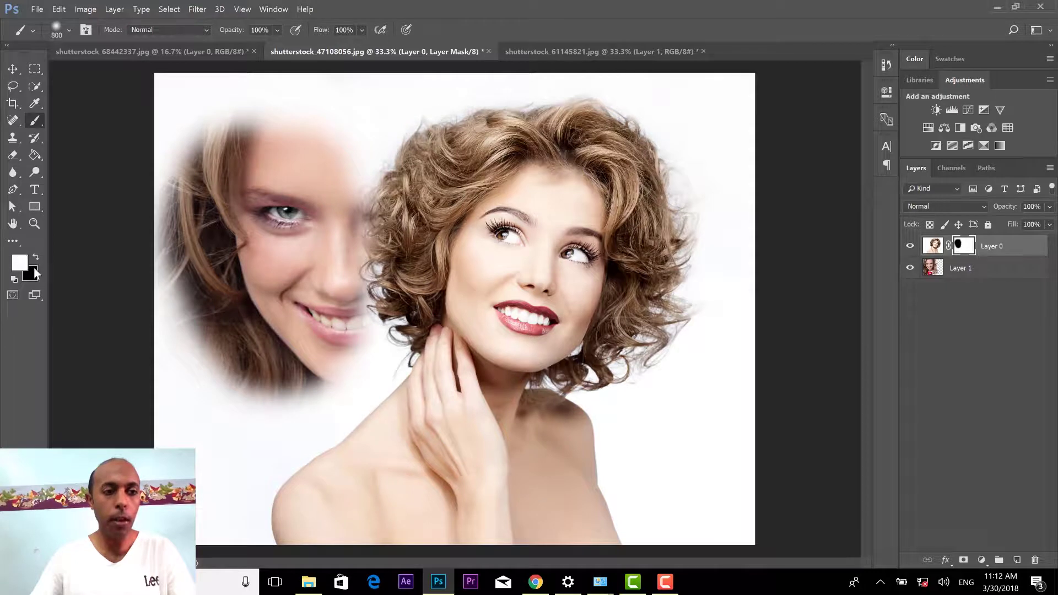
key(x)
key(x)
key(x)
key(x)
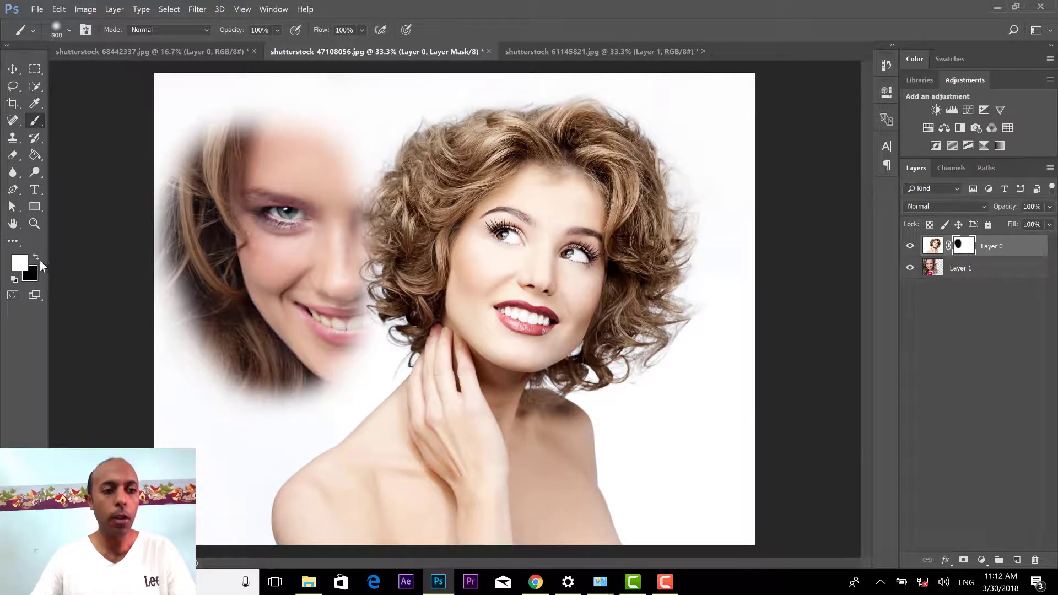
Step: Paint white over the revealed face and the grey smudge at lower left to hide them
mouse_move(195, 198)
mouse_down()
mouse_move(294, 202)
mouse_move(216, 323)
mouse_move(174, 243)
mouse_up()
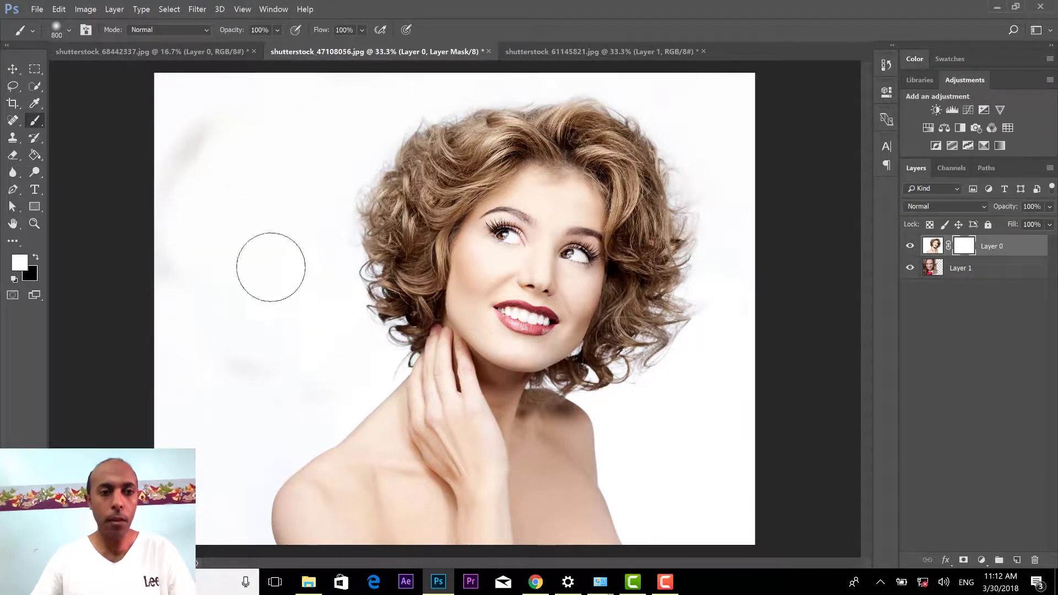
drag(235, 373, 284, 306)
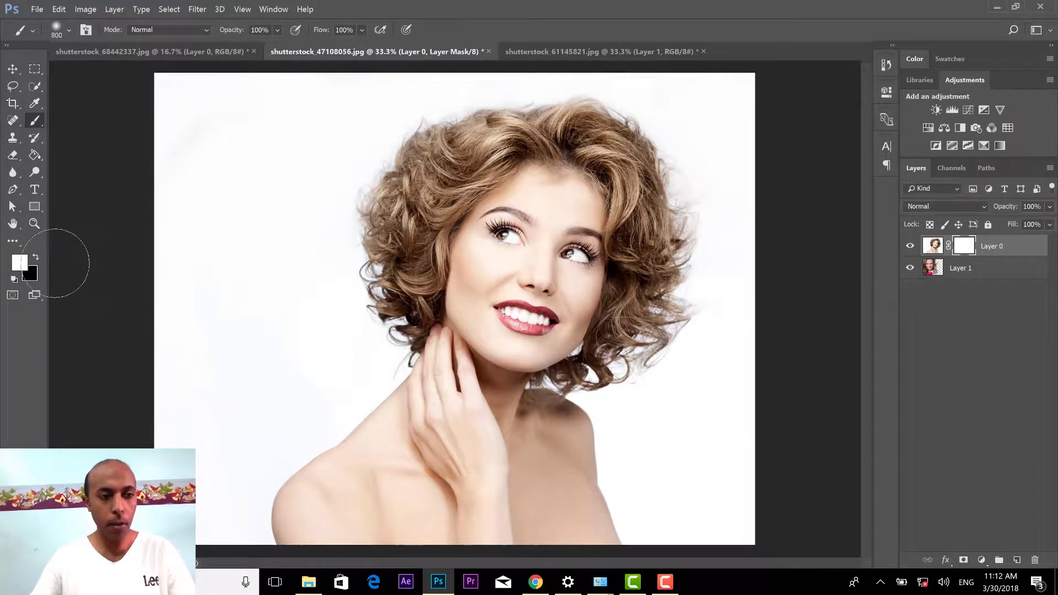
click(36, 256)
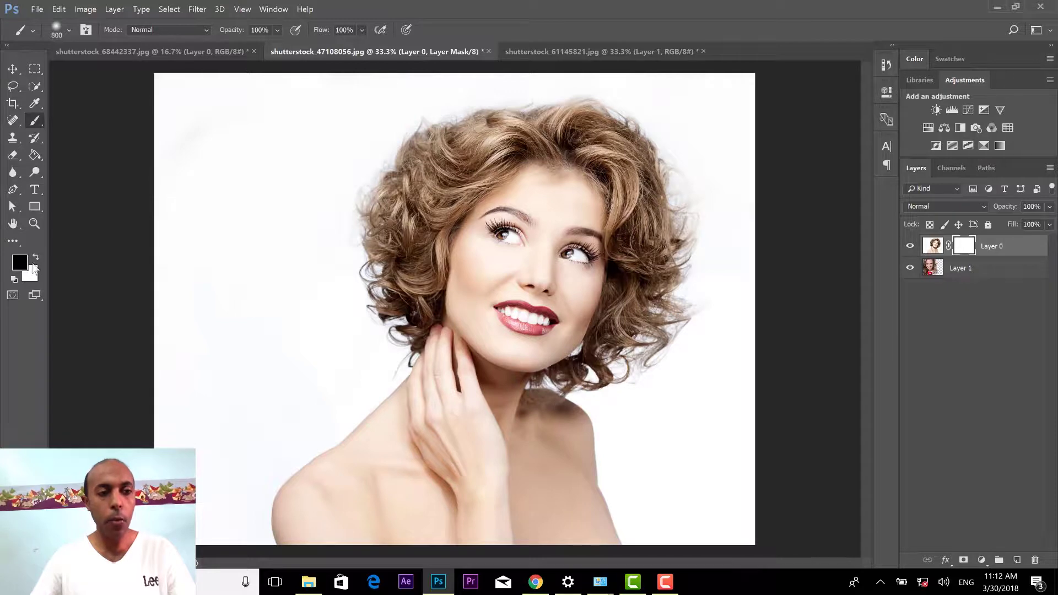
click(35, 256)
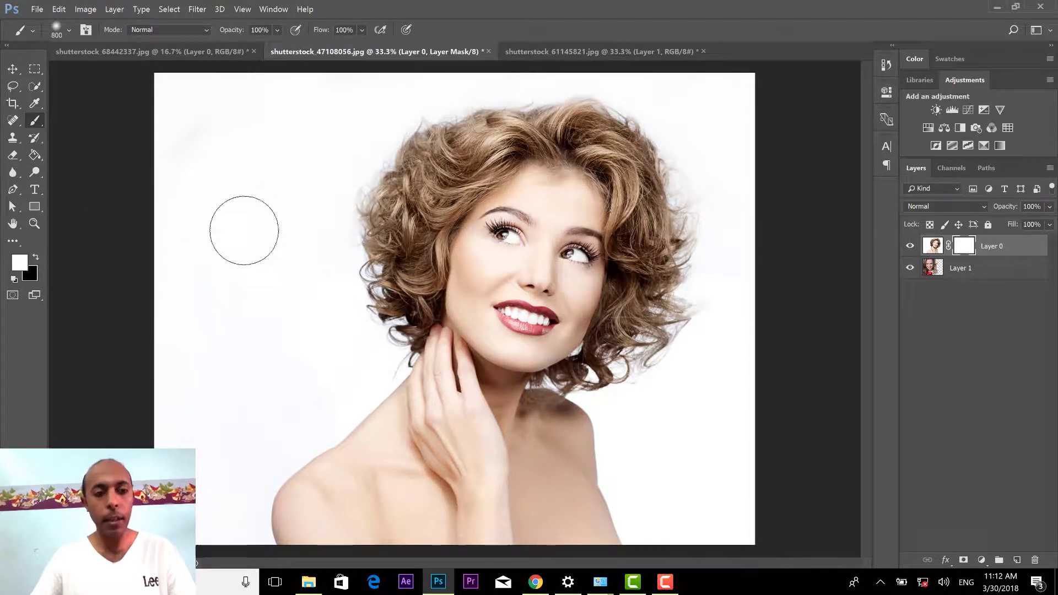
Step: In the beach document, move Layer 1 above the beach layer
key(v)
click(600, 51)
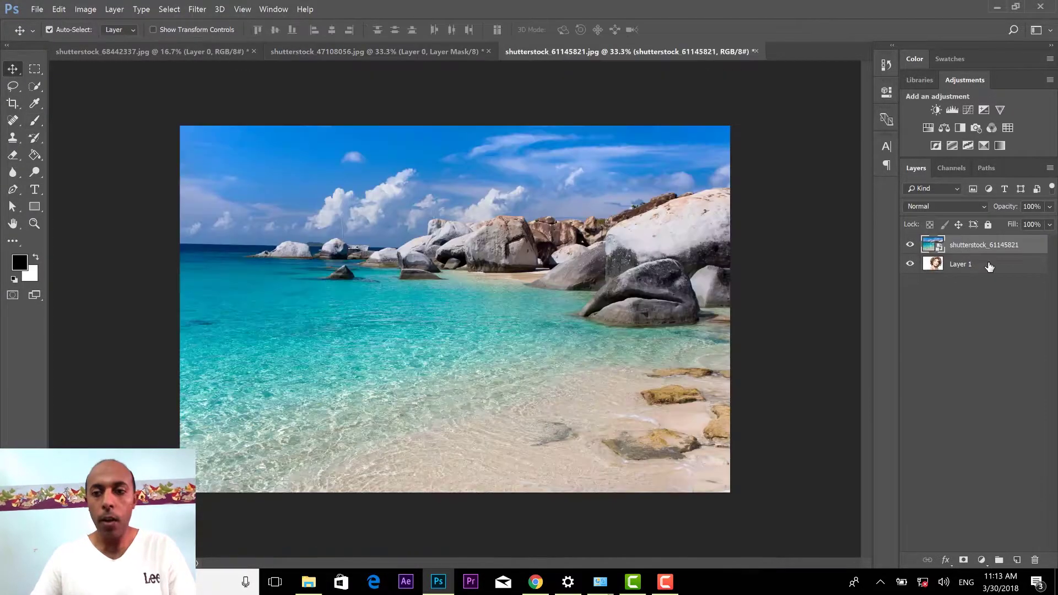
click(990, 267)
mouse_move(986, 260)
mouse_down()
mouse_move(989, 237)
mouse_move(988, 247)
mouse_up()
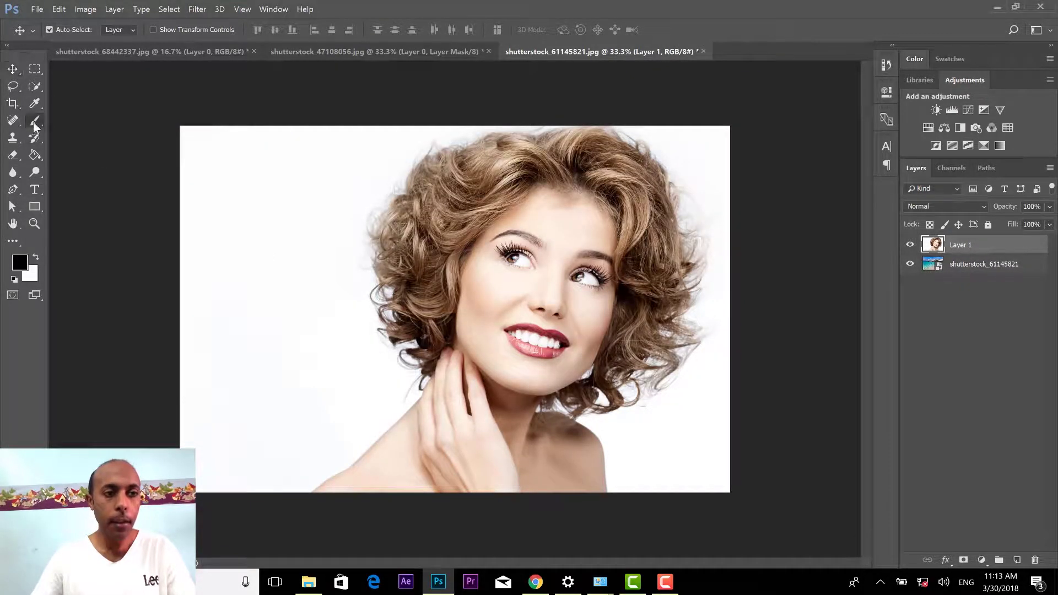
Step: Undo a stray black brush stroke on Layer 1 and add a white layer mask to it
drag(33, 121, 82, 123)
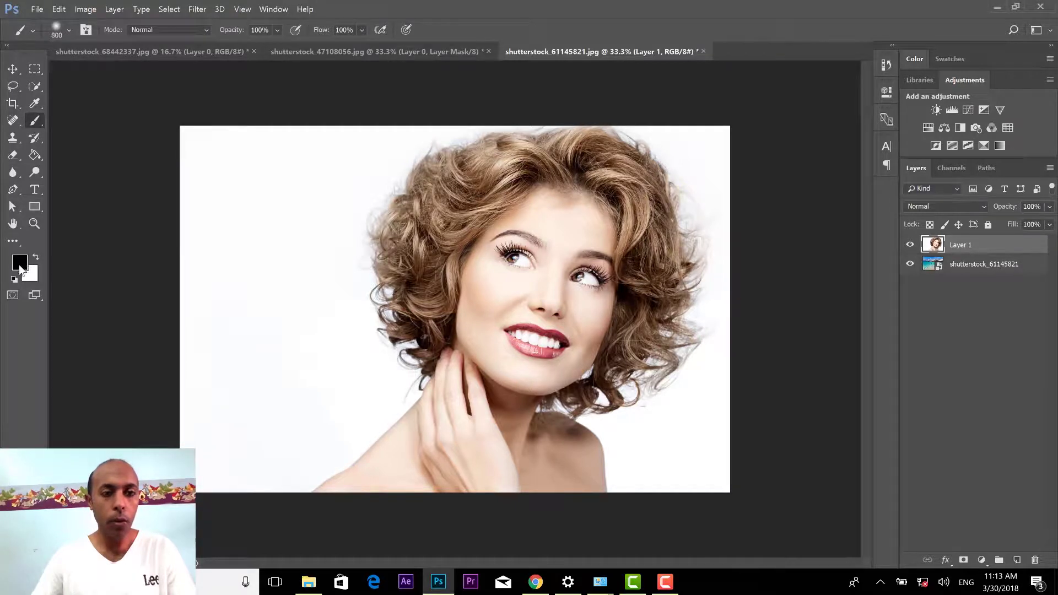
drag(411, 143, 309, 208)
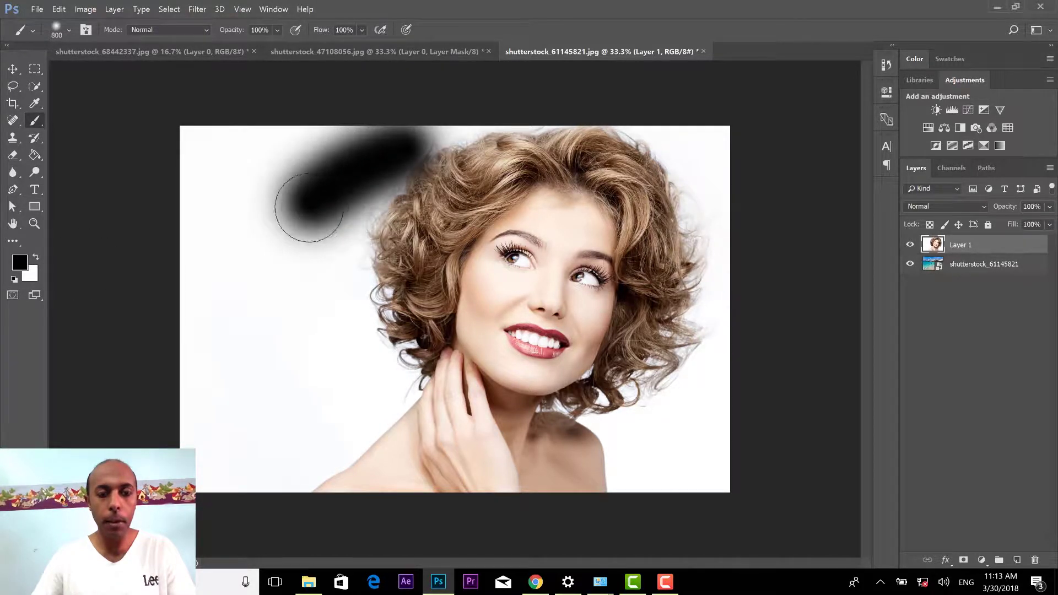
key(ctrl+z)
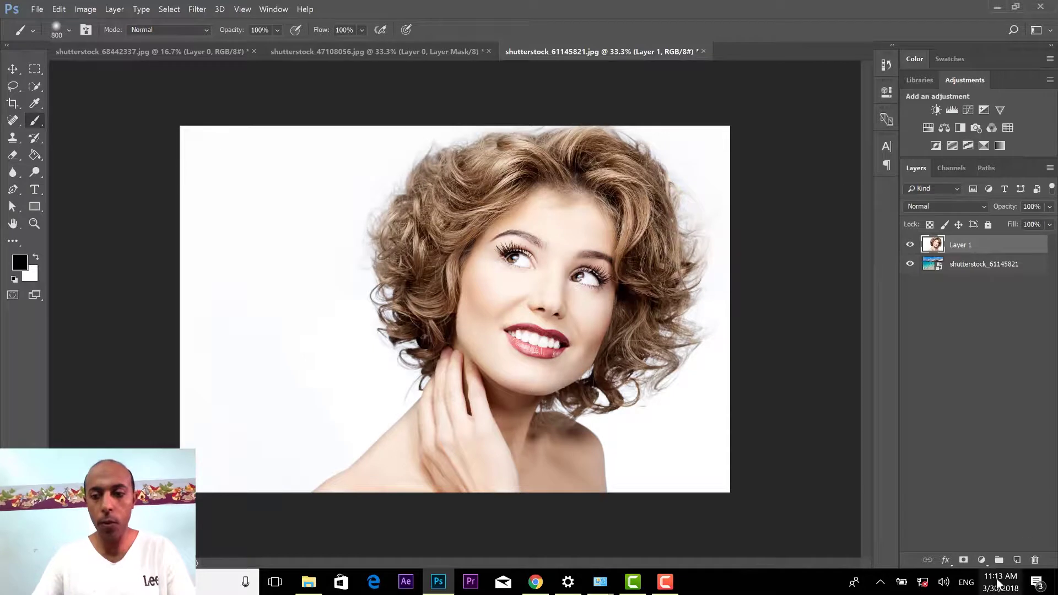
click(965, 560)
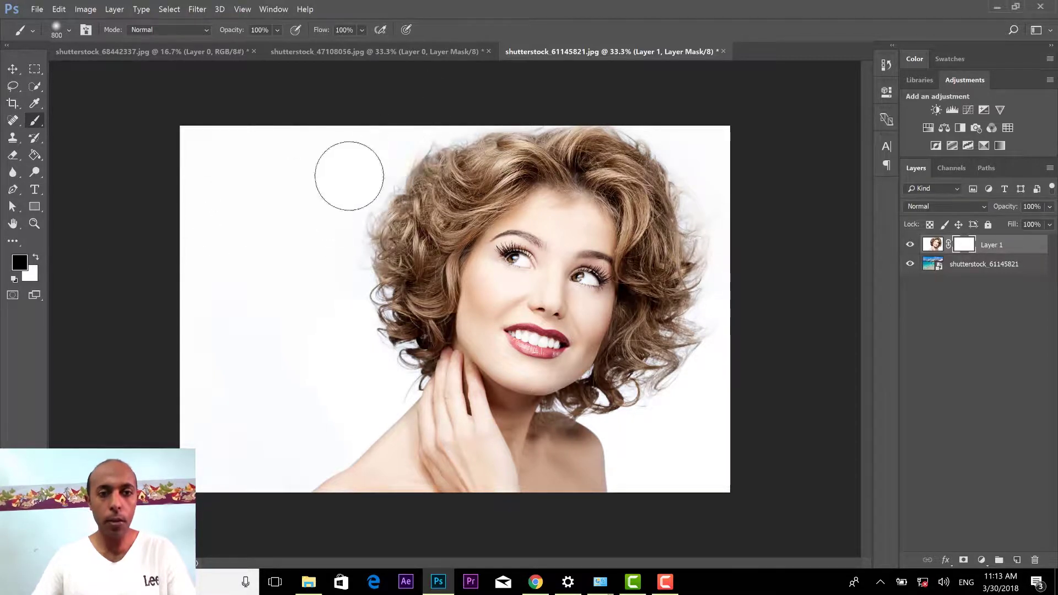
Step: Paint Layer 1's mask black to reveal beach and sky, then white to restore hair strands
mouse_move(349, 176)
mouse_down()
mouse_move(208, 182)
mouse_move(324, 275)
mouse_move(268, 462)
mouse_move(354, 424)
mouse_move(271, 424)
mouse_move(251, 274)
mouse_move(419, 137)
mouse_move(695, 127)
mouse_move(700, 449)
mouse_move(649, 448)
mouse_move(639, 430)
mouse_move(644, 457)
mouse_move(626, 428)
mouse_move(689, 364)
mouse_move(715, 128)
mouse_up()
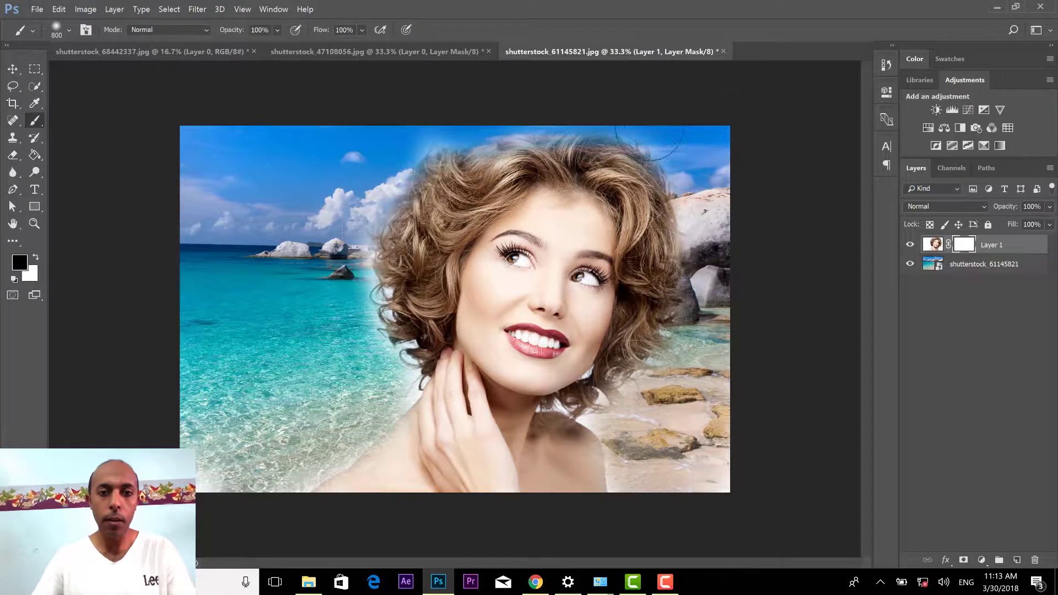
drag(649, 142, 279, 185)
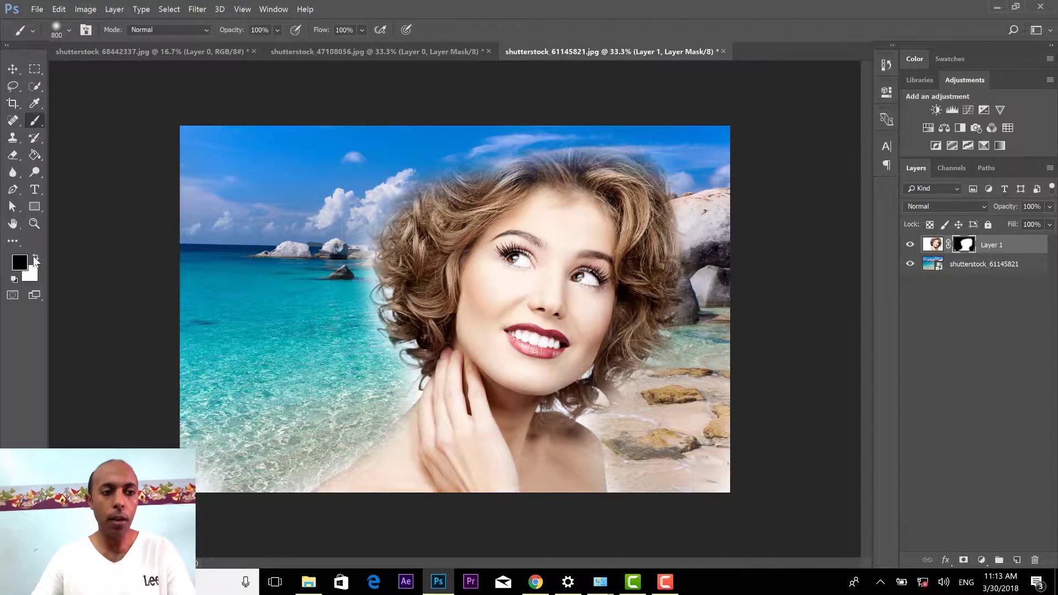
mouse_move(641, 184)
mouse_down()
mouse_move(611, 160)
mouse_move(561, 154)
mouse_move(512, 163)
mouse_move(456, 206)
mouse_up()
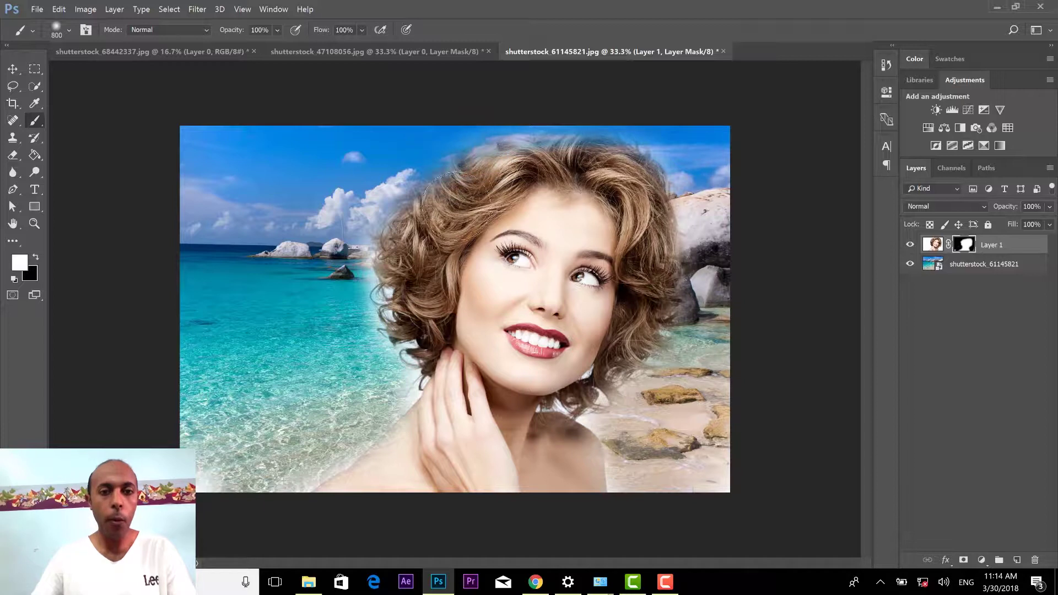
mouse_move(482, 168)
mouse_down()
mouse_move(529, 151)
mouse_move(586, 182)
mouse_up()
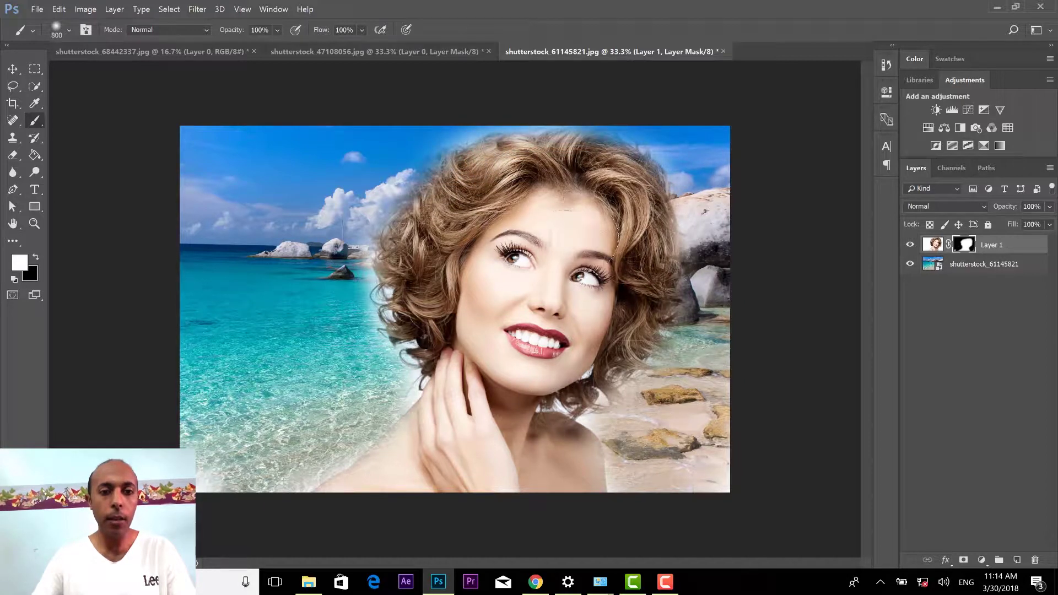
Step: Delete Layer 1's mask, then undo the deletion
click(11, 70)
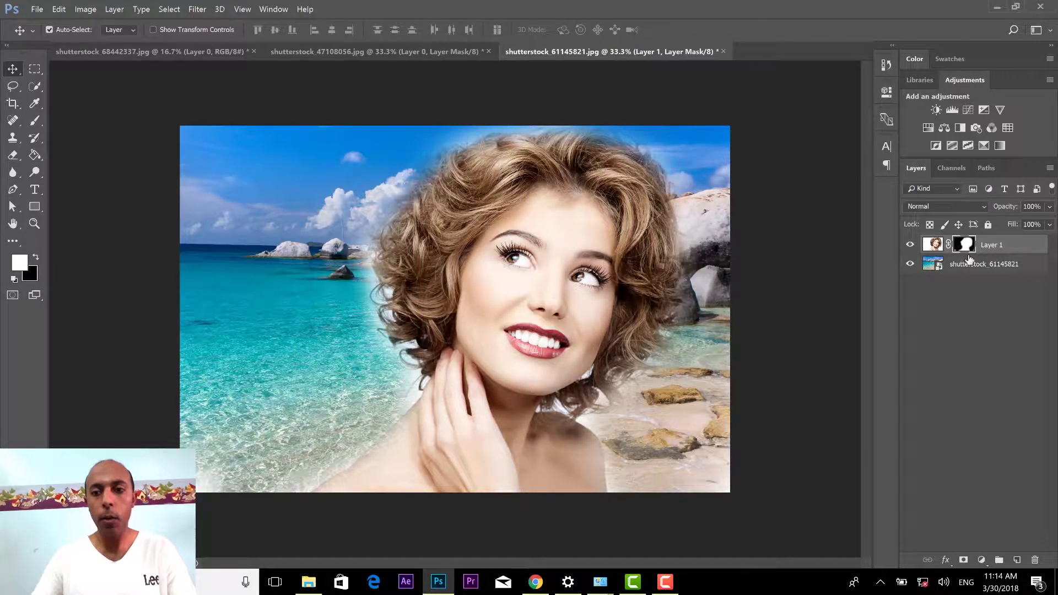
right_click(967, 248)
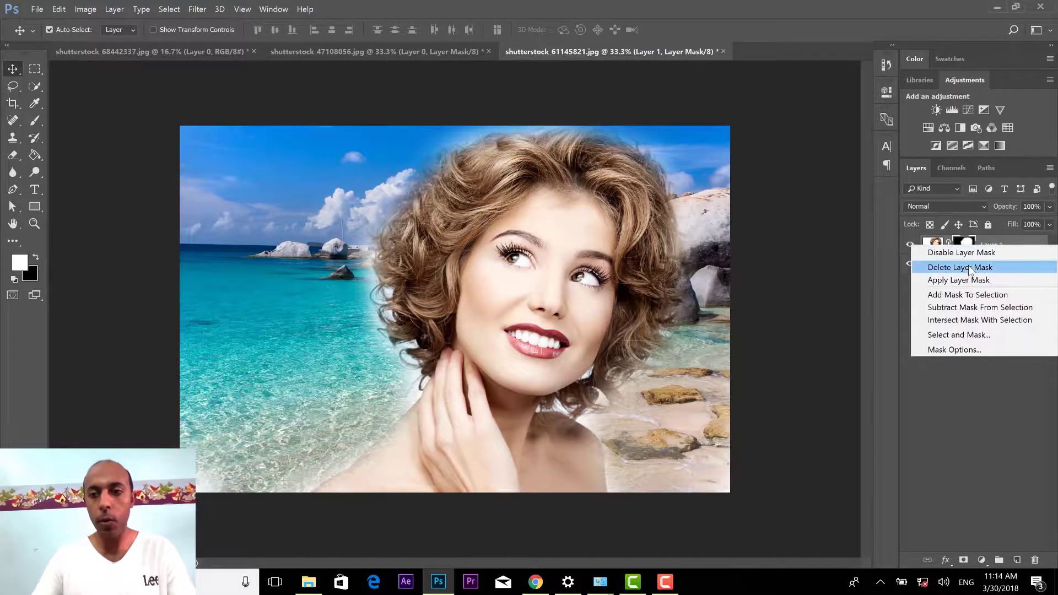
click(967, 268)
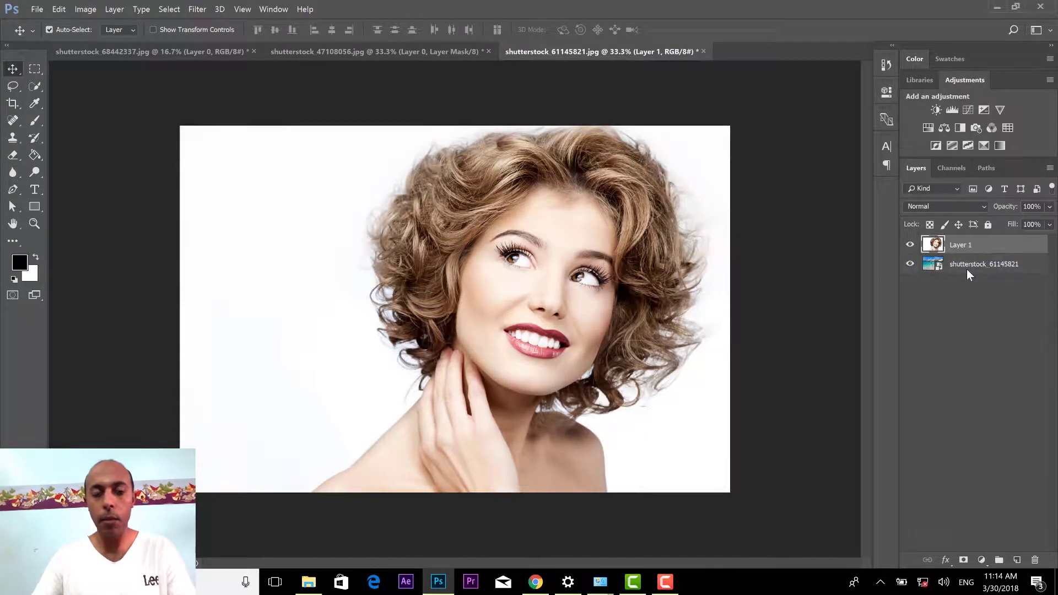
key(ctrl+z)
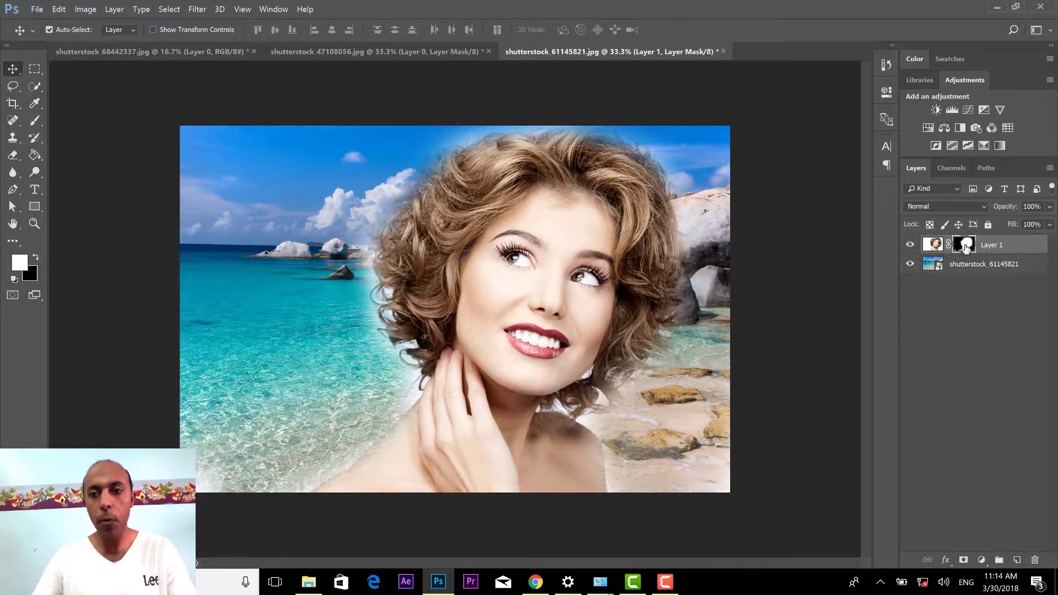
Step: Toggle Layer 1's mask off and on, then delete it for good
shift+click(965, 247)
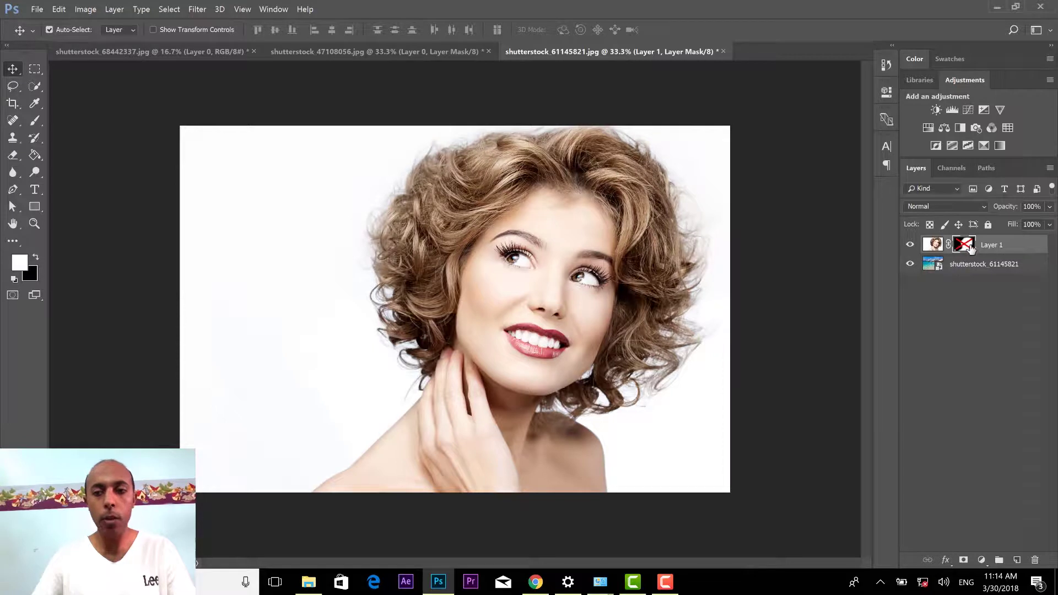
shift+click(966, 248)
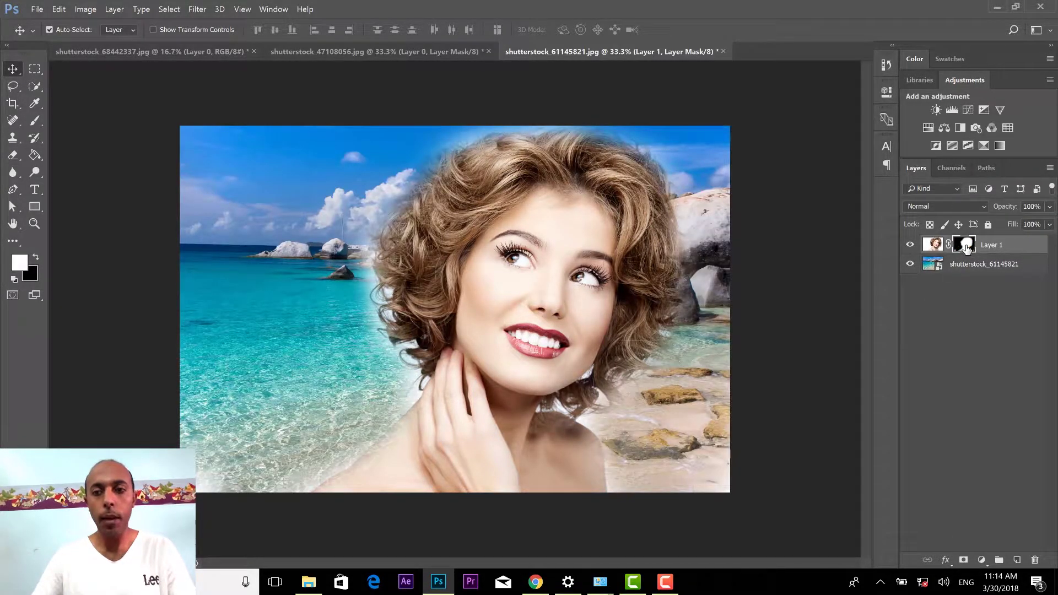
right_click(966, 248)
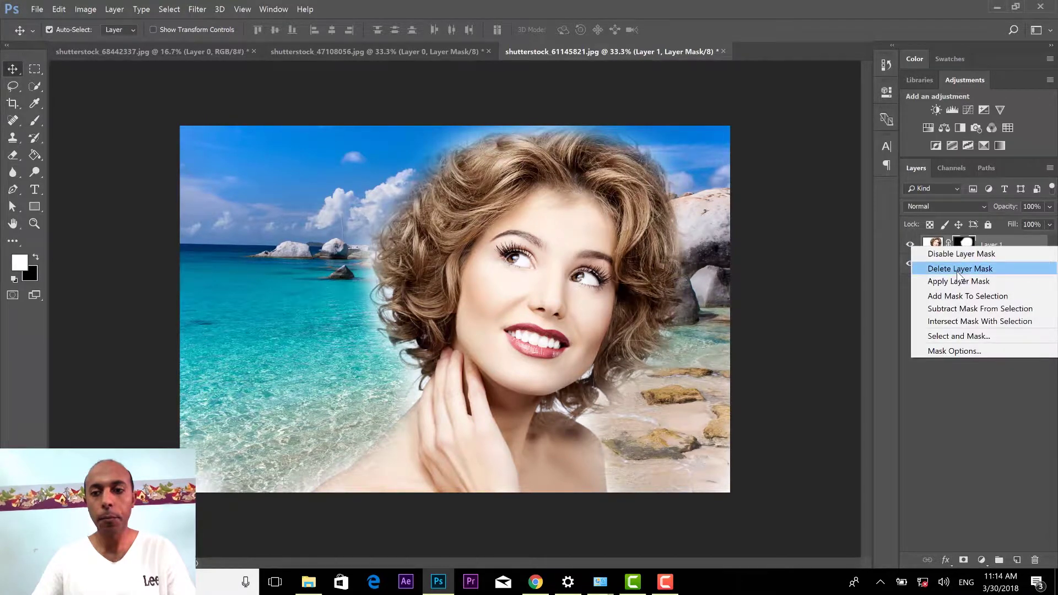
click(959, 269)
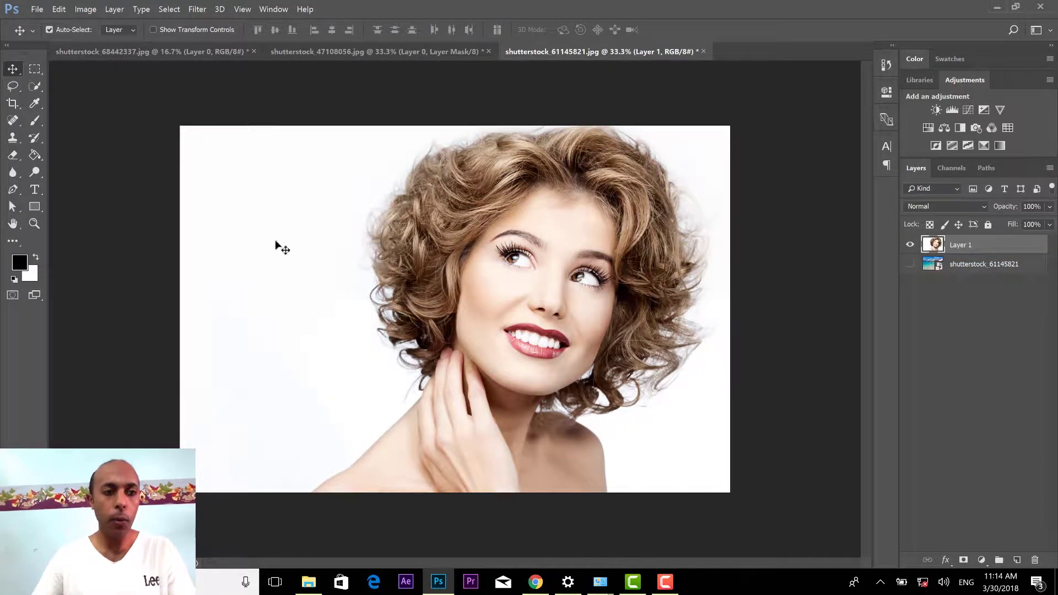
Step: Erase Layer 1's left side with the basic Eraser to show sky and sea, undoing the last stroke
click(12, 158)
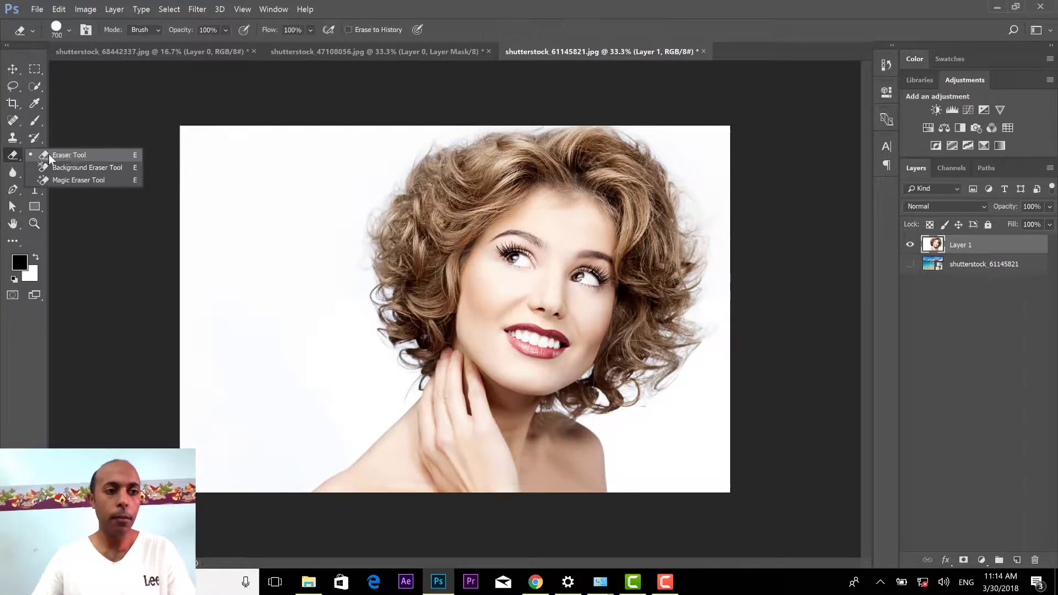
click(53, 154)
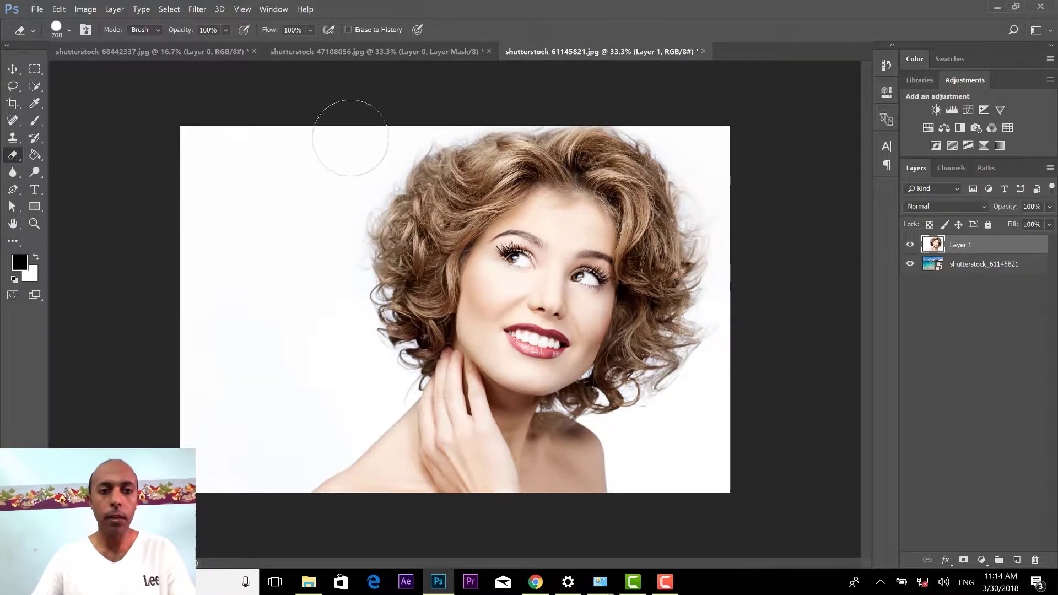
drag(392, 149, 325, 157)
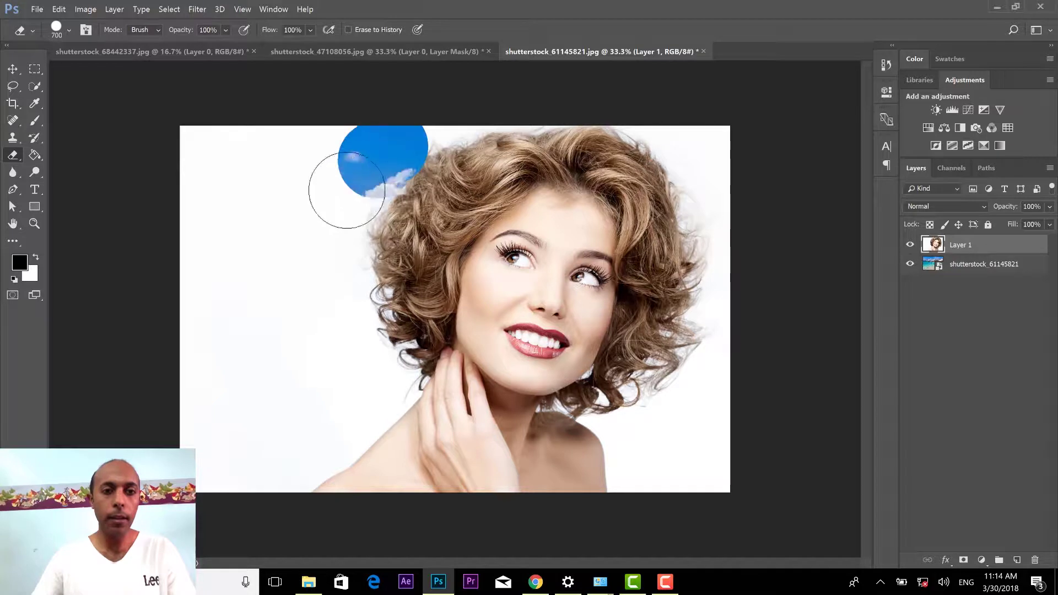
mouse_move(276, 206)
mouse_down()
mouse_move(206, 210)
mouse_move(322, 302)
mouse_up()
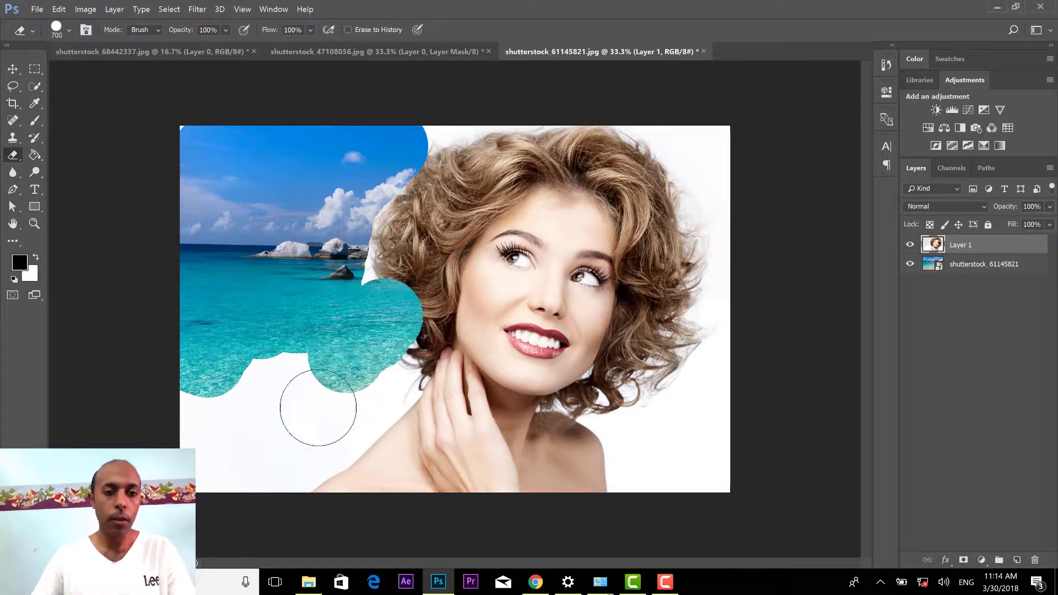
drag(322, 302, 307, 361)
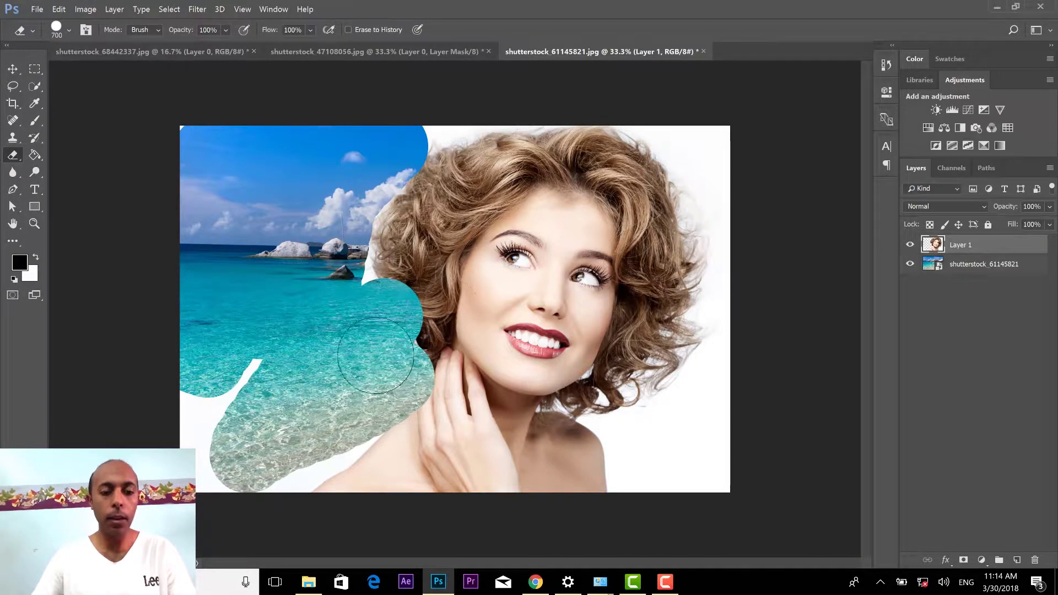
key(ctrl+z)
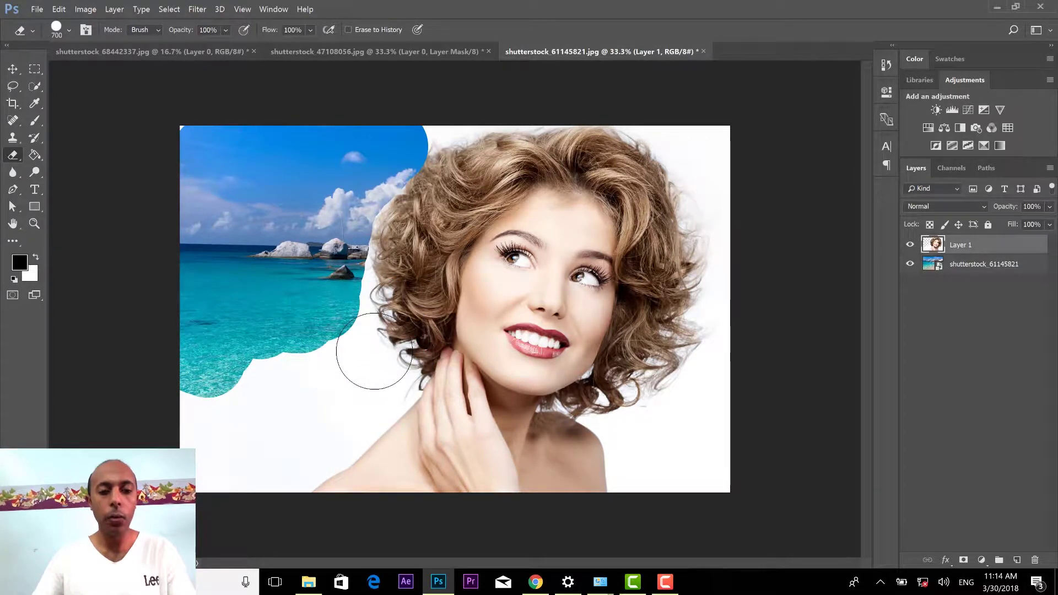
Step: Erase patches over the hair, face and right side to show rocks and sea, then step back several strokes
drag(427, 234, 475, 230)
drag(507, 380, 419, 336)
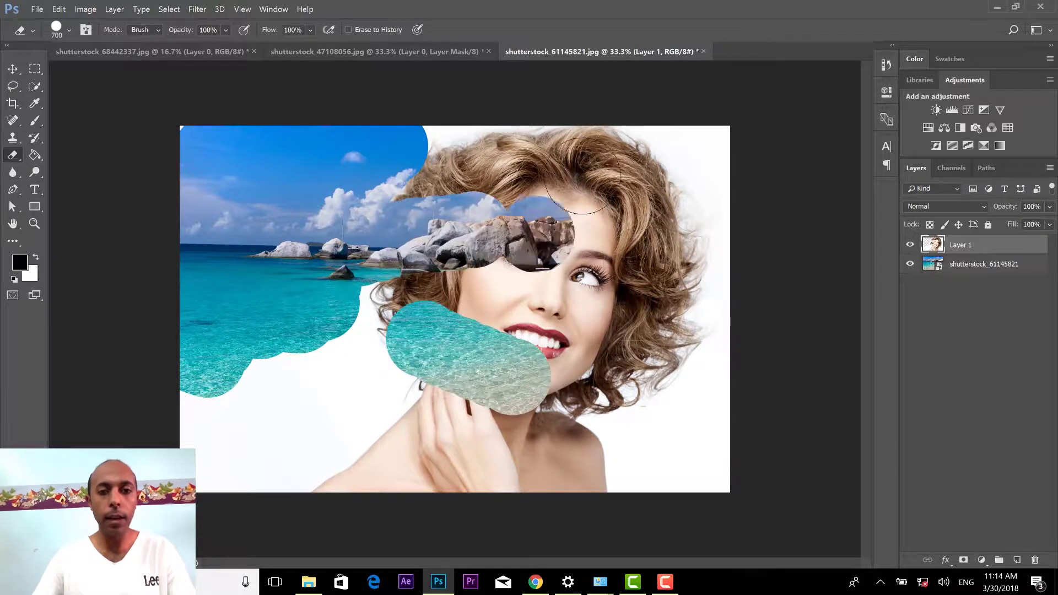
mouse_move(551, 232)
mouse_down()
mouse_move(634, 154)
mouse_move(706, 220)
mouse_move(639, 402)
mouse_up()
key(ctrl+z)
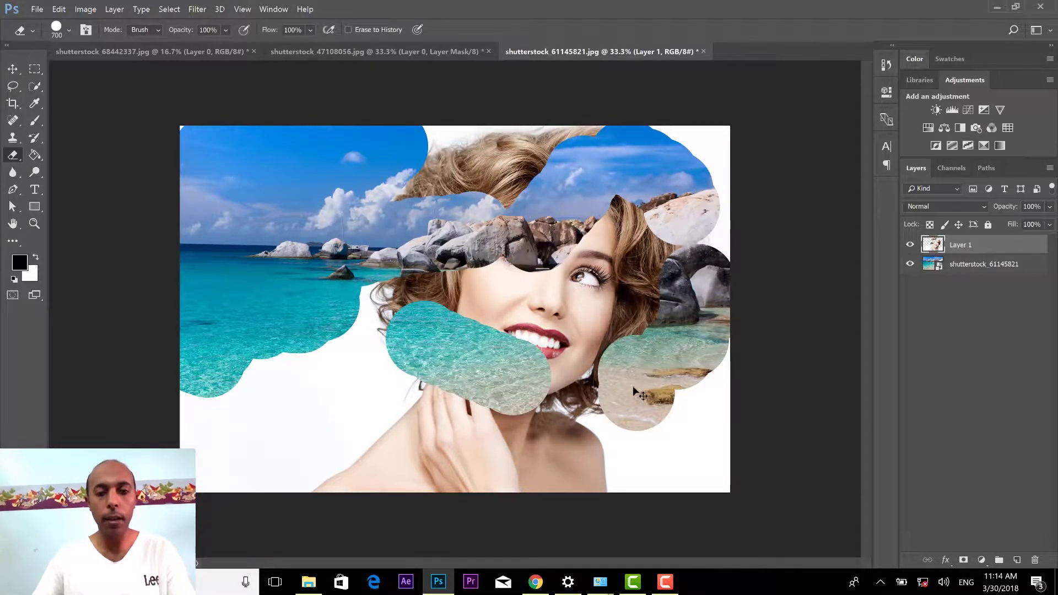
key(ctrl+z)
key(ctrl+alt+z)
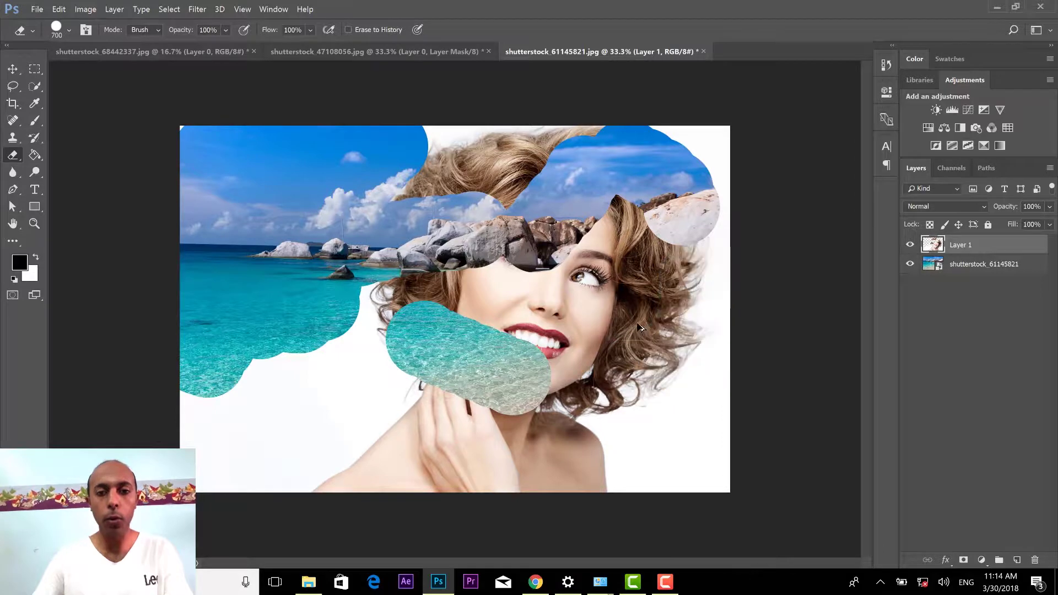
key(ctrl+alt+z)
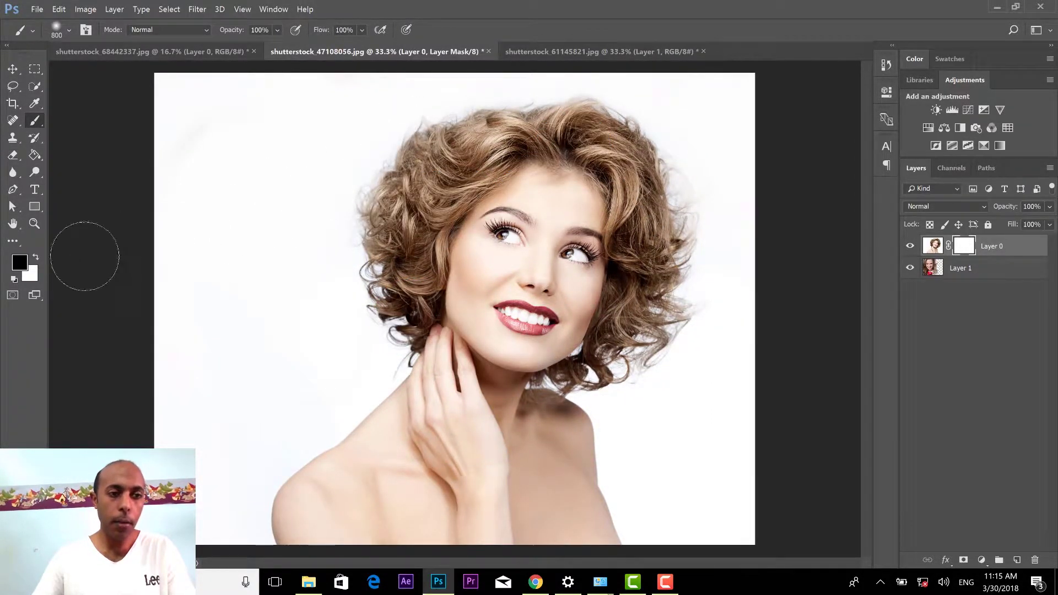
drag(364, 160, 380, 97)
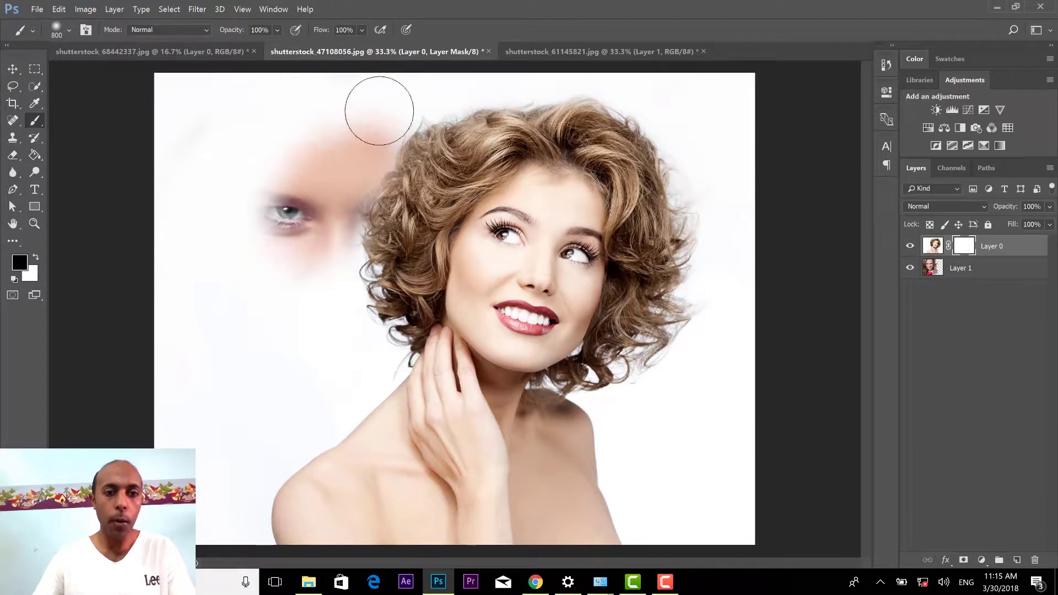
mouse_move(223, 160)
mouse_down()
mouse_move(271, 161)
mouse_move(283, 220)
mouse_move(330, 260)
mouse_move(206, 436)
mouse_move(248, 286)
mouse_move(181, 331)
mouse_move(177, 397)
mouse_up()
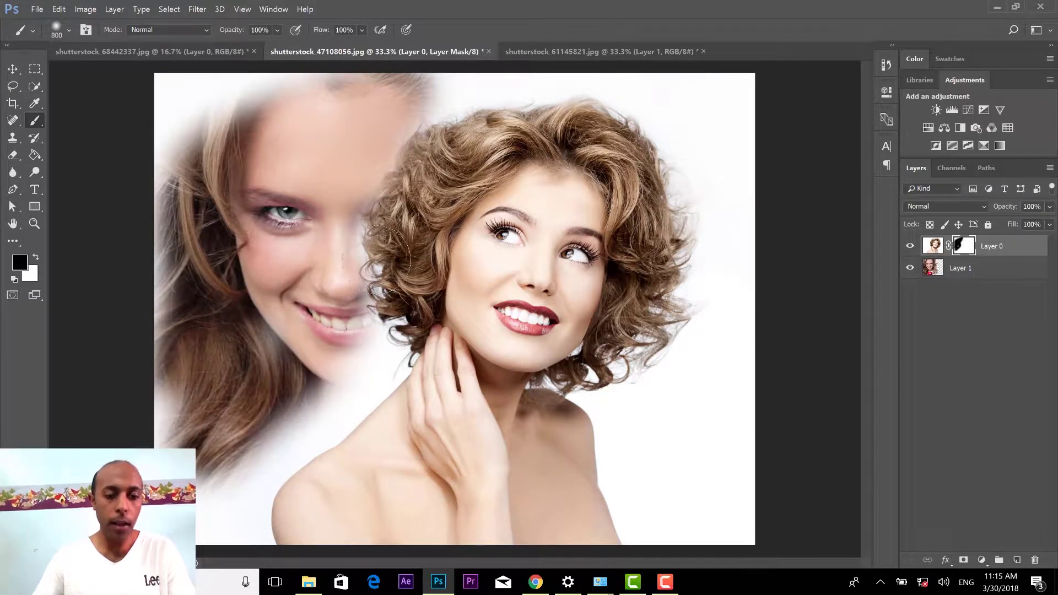
mouse_move(333, 307)
mouse_down()
mouse_move(286, 380)
mouse_move(208, 441)
mouse_move(197, 481)
mouse_move(212, 278)
mouse_move(181, 349)
mouse_move(202, 150)
mouse_move(290, 137)
mouse_move(250, 97)
mouse_move(354, 142)
mouse_move(374, 110)
mouse_move(329, 214)
mouse_move(342, 303)
mouse_move(286, 307)
mouse_move(243, 335)
mouse_move(232, 312)
mouse_move(255, 437)
mouse_move(201, 507)
mouse_move(177, 161)
mouse_move(189, 359)
mouse_up()
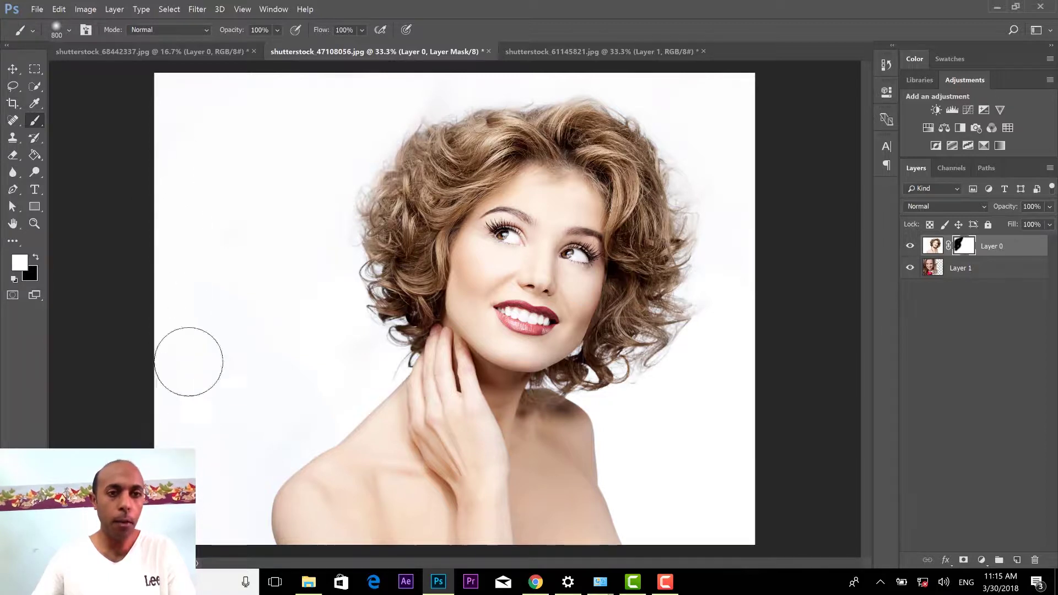
click(285, 11)
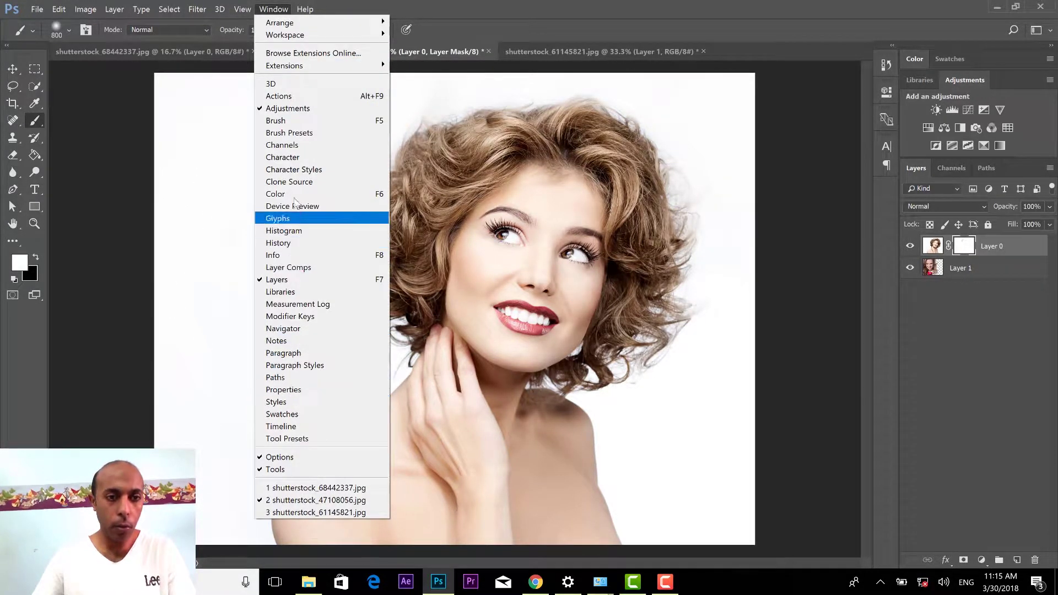
click(278, 243)
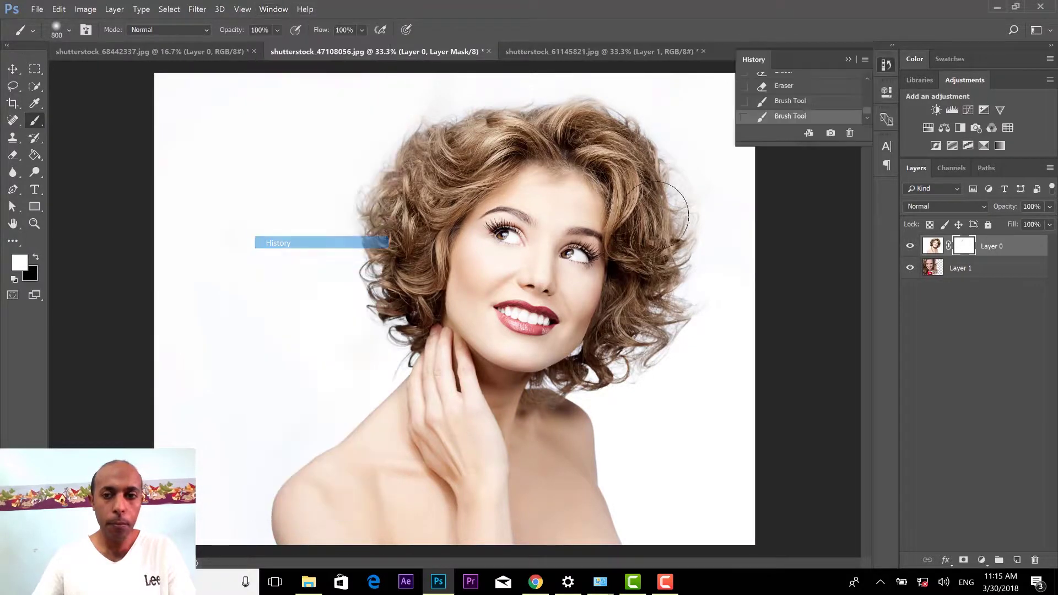
click(803, 101)
click(806, 101)
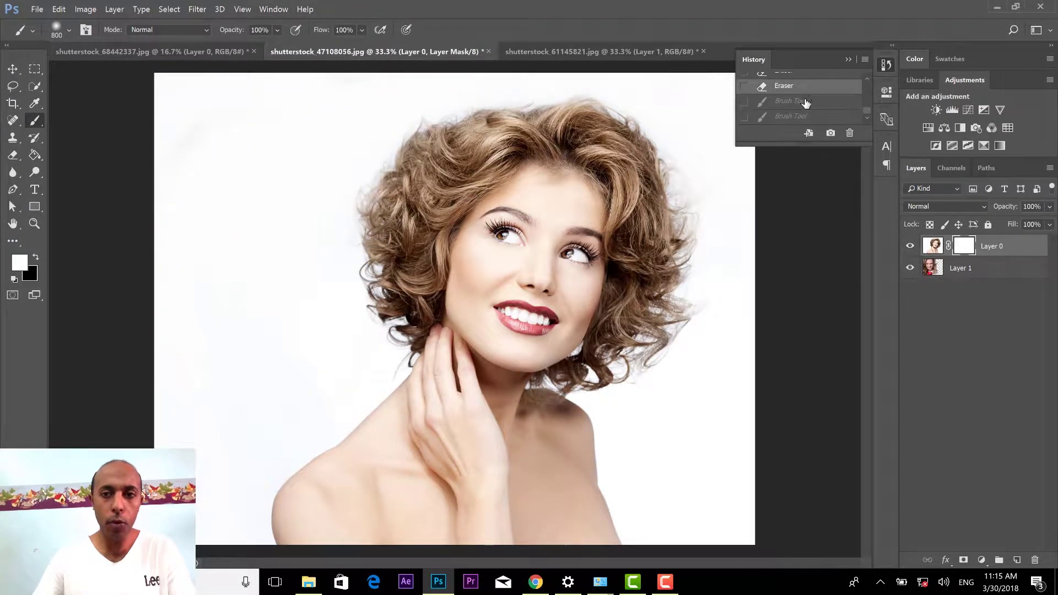
click(12, 71)
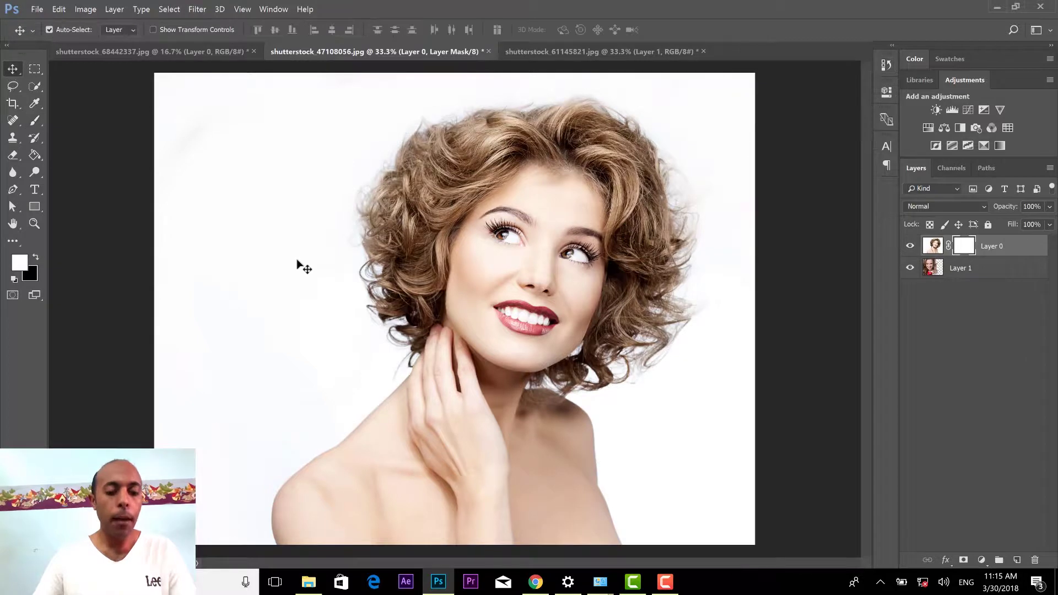
Step: Choose a soft round brush preset and adjust its size and hardness
right_click(34, 120)
click(90, 124)
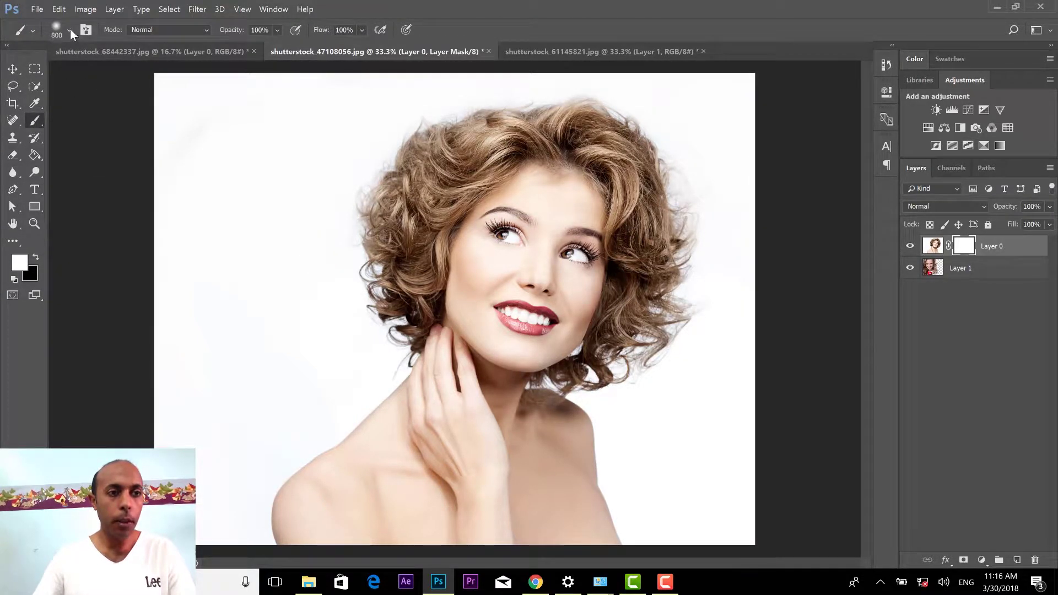
click(69, 29)
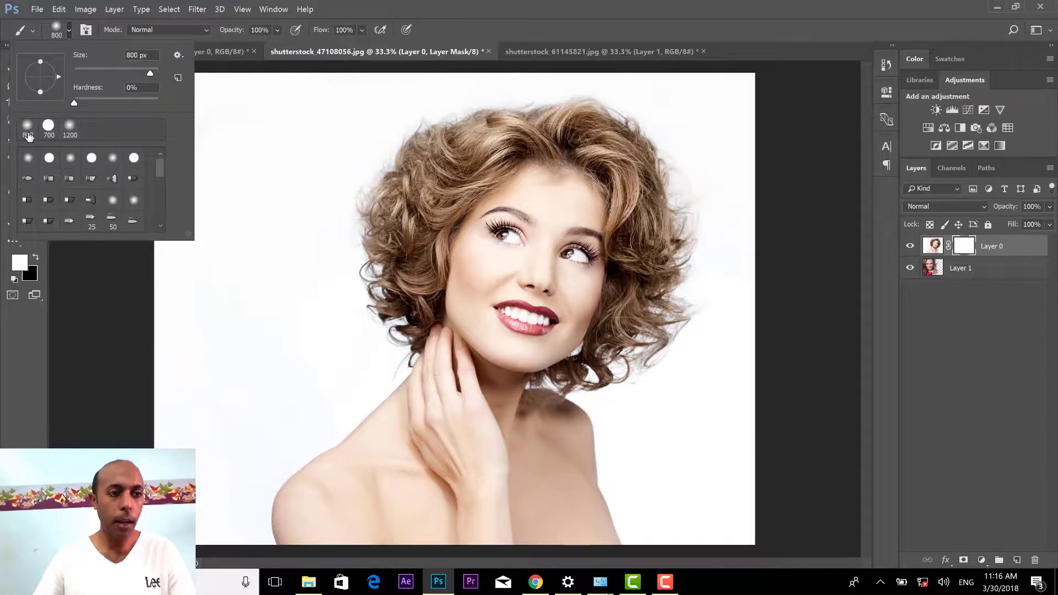
click(405, 226)
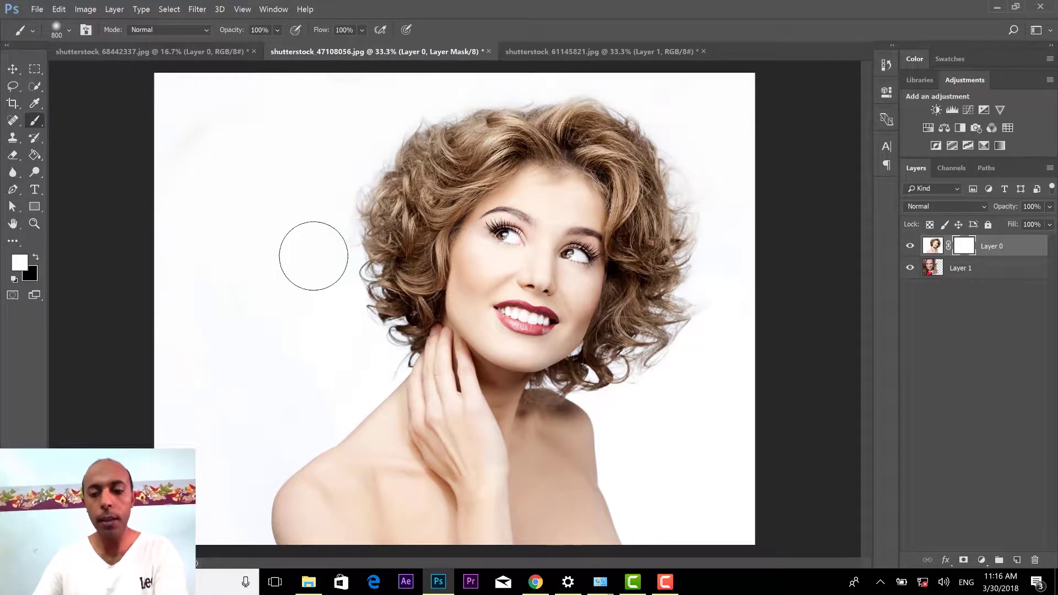
key(bracketright)
key(bracketright)
key(bracketright)
key(bracketright)
key(bracketright)
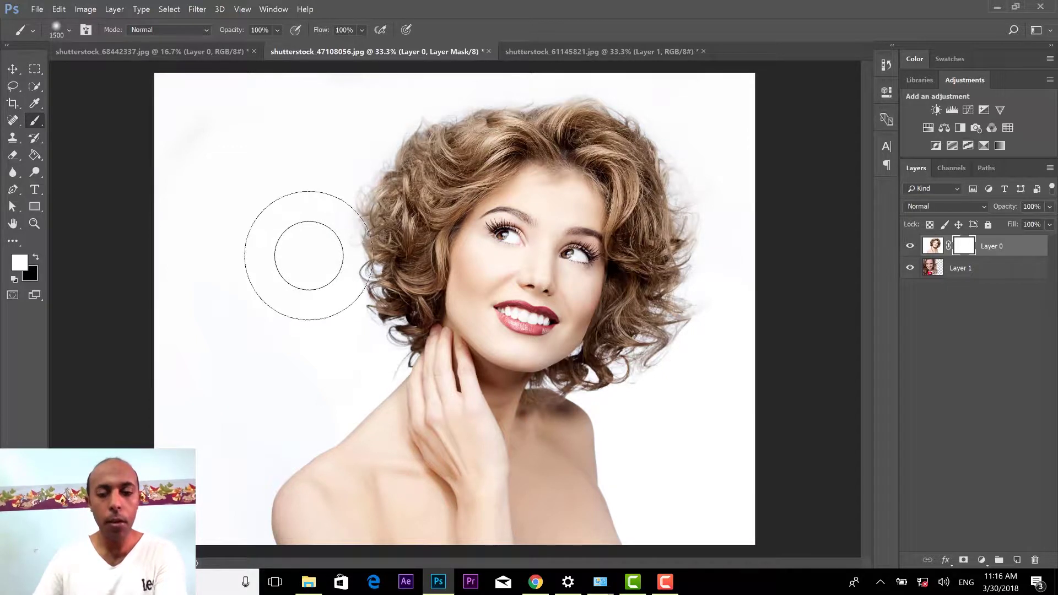
key(bracketleft)
key(bracketleft)
key(bracketleft)
key(bracketleft)
key(bracketleft)
key(bracketleft)
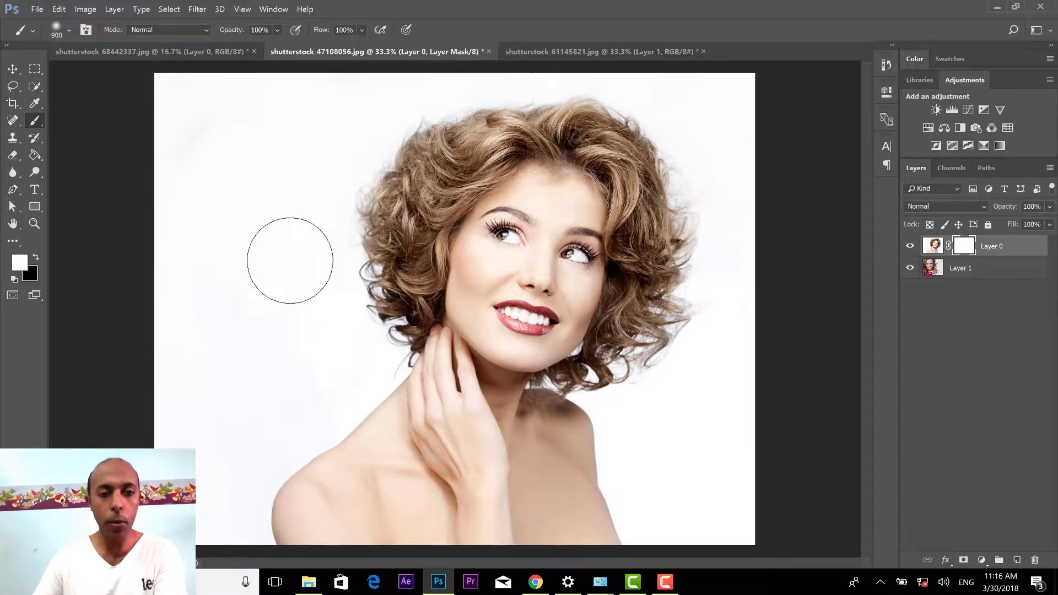
key(bracketleft)
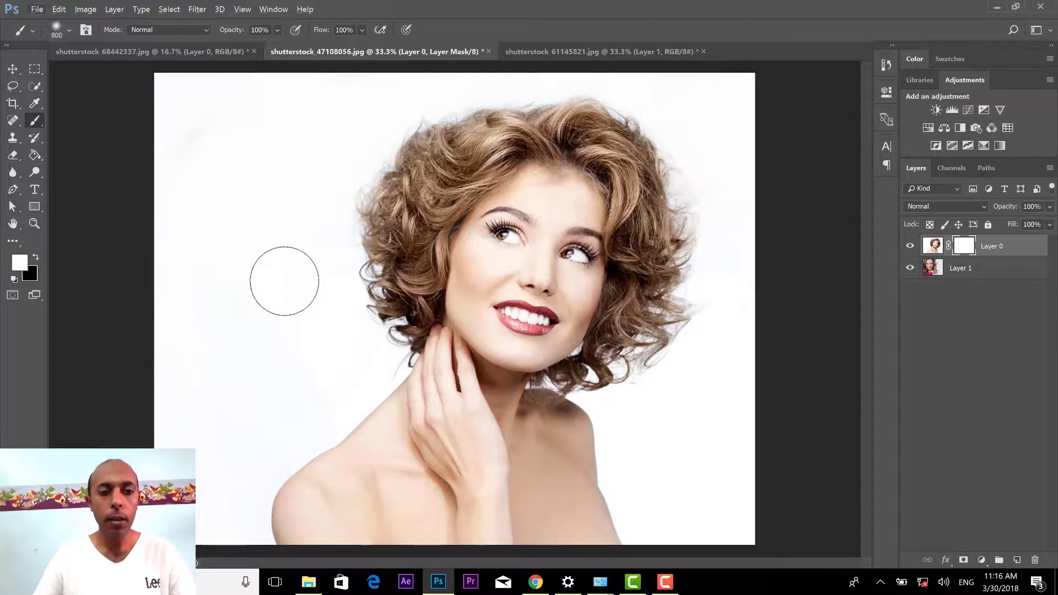
alt+right_click(284, 282)
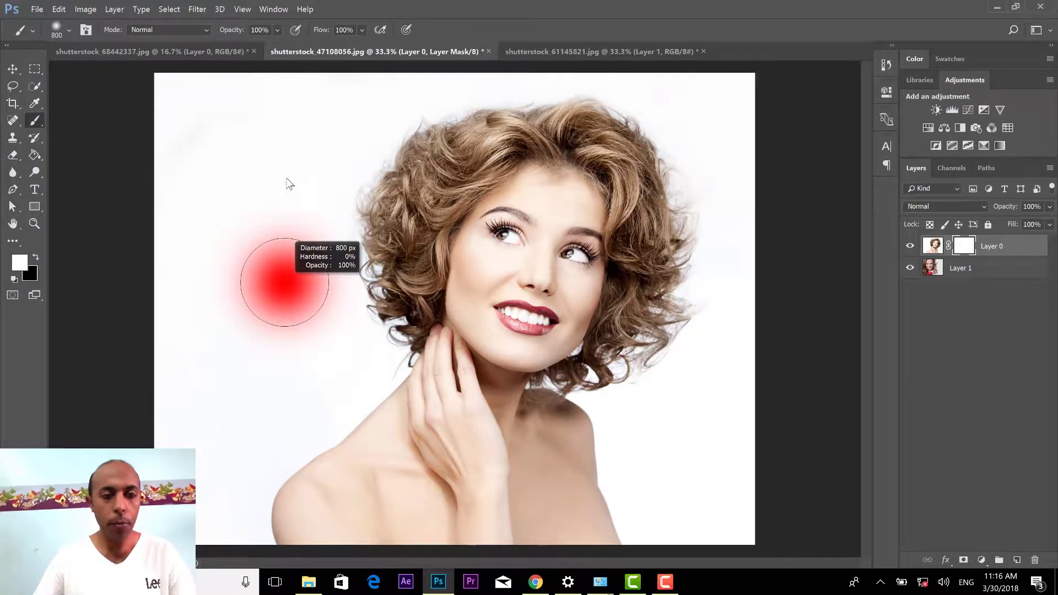
mouse_move(291, 167)
mouse_down()
mouse_move(284, 385)
mouse_move(283, 290)
mouse_move(457, 284)
mouse_move(537, 269)
mouse_move(273, 283)
mouse_move(328, 280)
mouse_move(325, 175)
mouse_up()
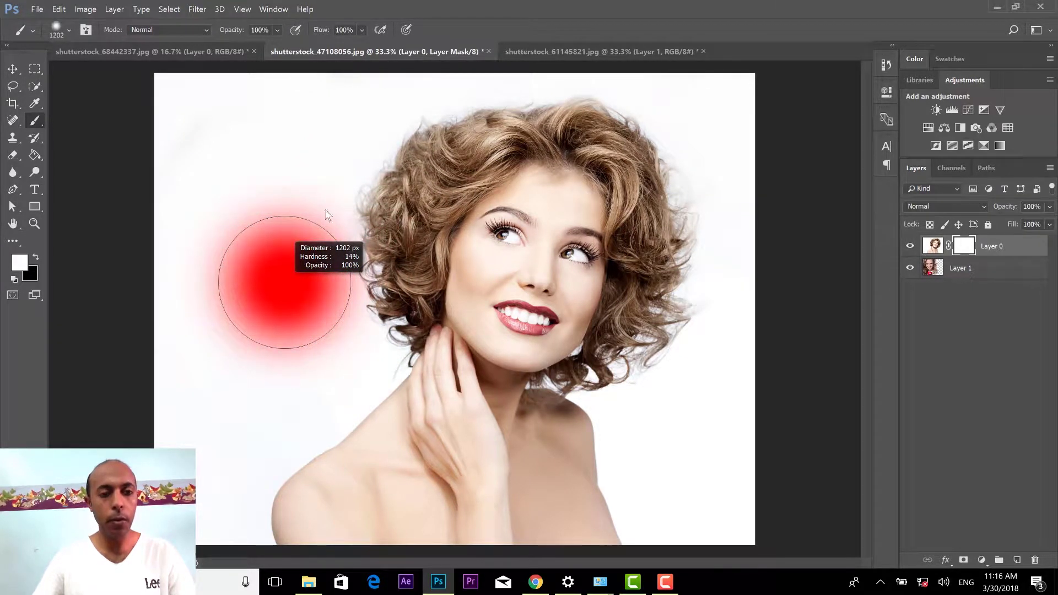
mouse_move(325, 214)
mouse_down()
mouse_move(325, 333)
mouse_move(331, 297)
mouse_move(405, 279)
mouse_move(545, 277)
mouse_move(236, 283)
mouse_move(431, 280)
mouse_up()
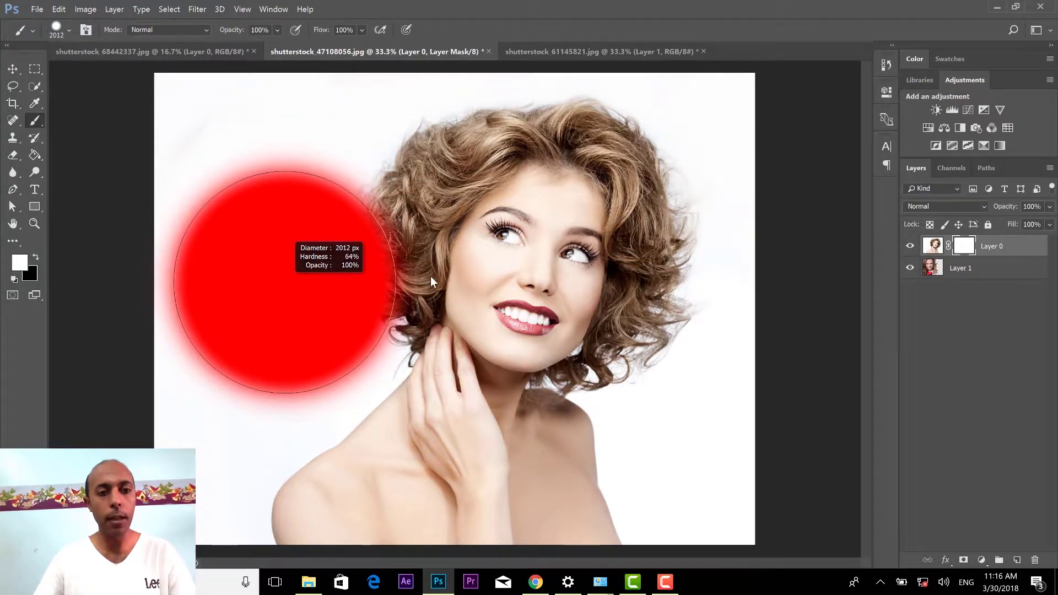
Step: Paint black on Layer 0's mask to reveal the face at top-left, then show the heart-lollipop document
click(35, 255)
mouse_move(236, 155)
mouse_down()
mouse_move(345, 94)
mouse_move(240, 358)
mouse_move(271, 279)
mouse_up()
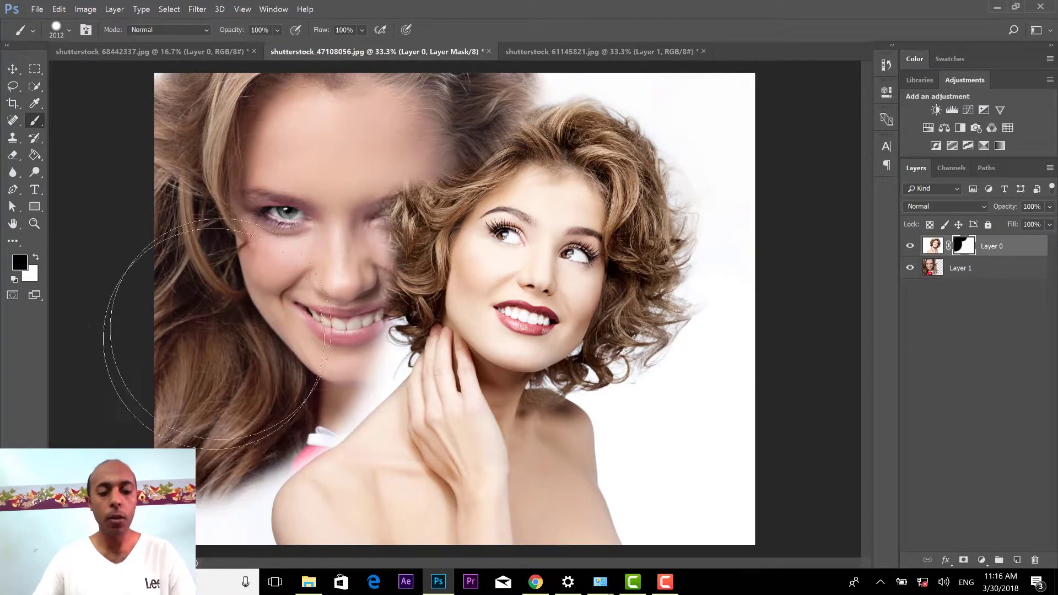
click(13, 69)
key(ctrl+shift+Tab)
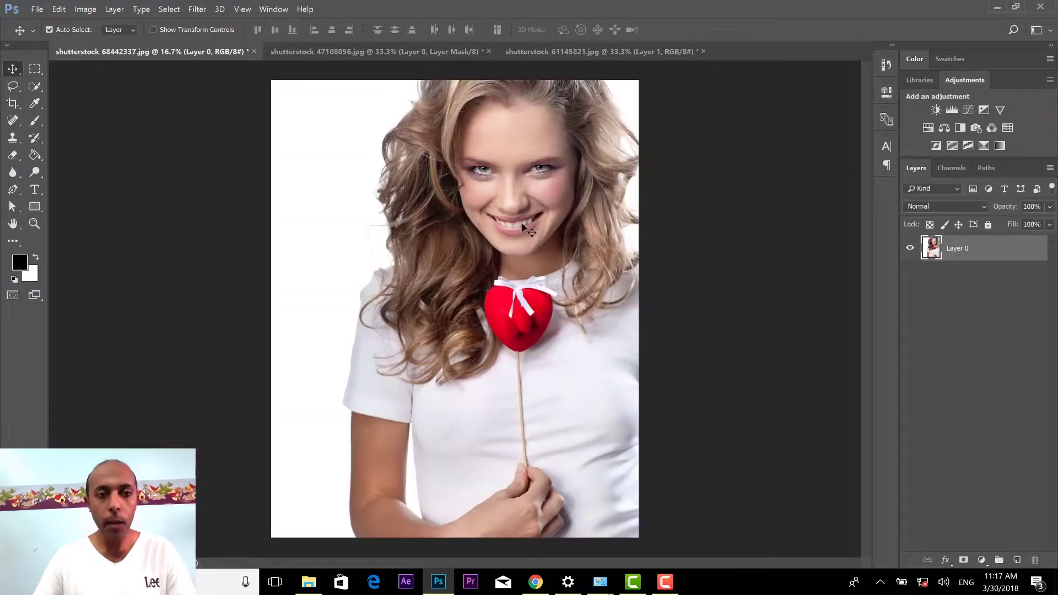
Step: Zoom in on the face and heart and add a Black & White adjustment layer
click(34, 223)
click(485, 259)
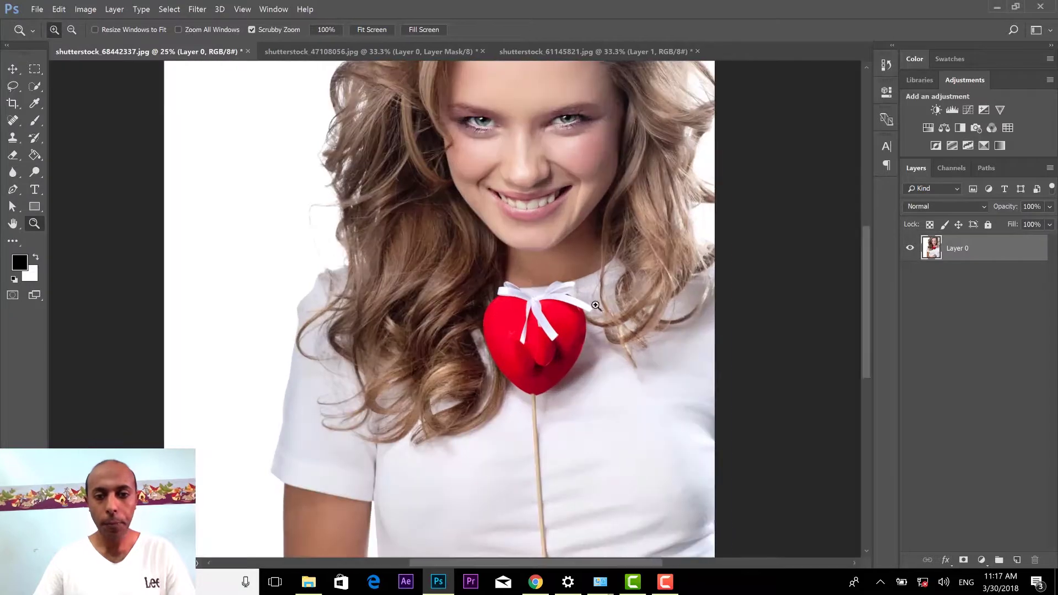
drag(545, 335, 535, 306)
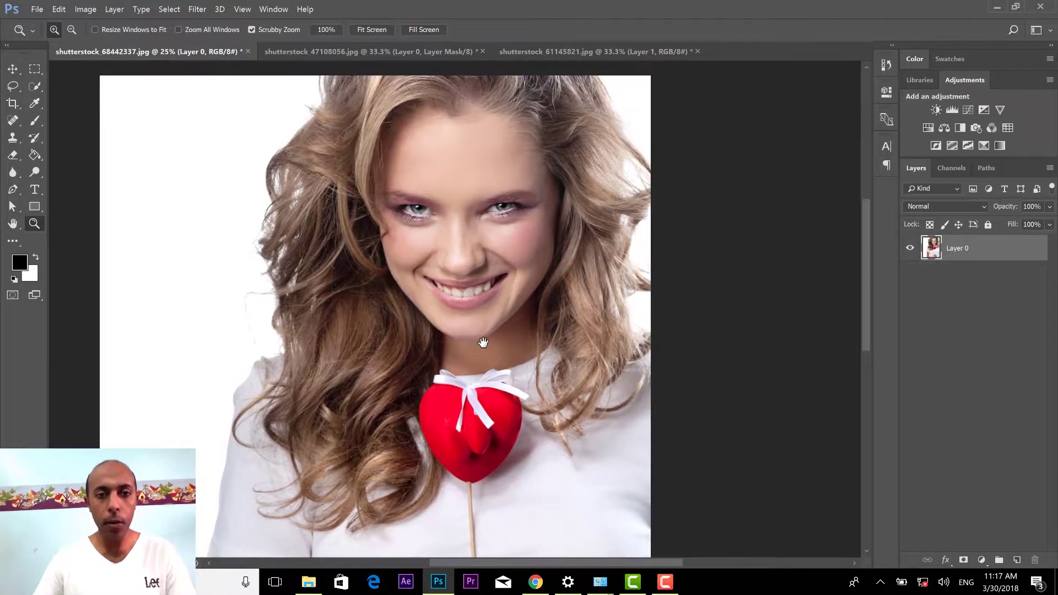
click(13, 70)
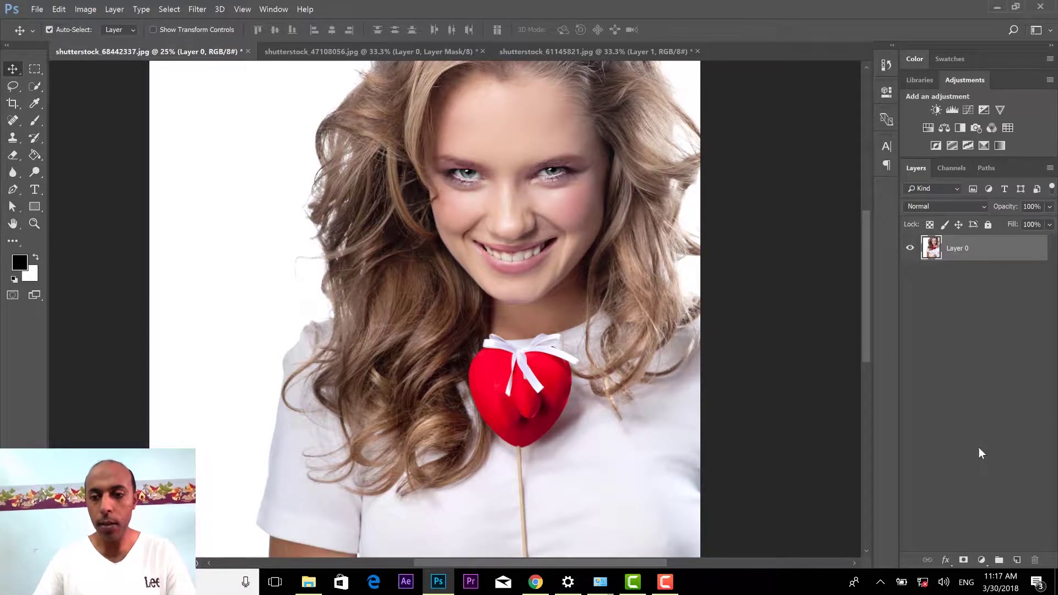
click(982, 560)
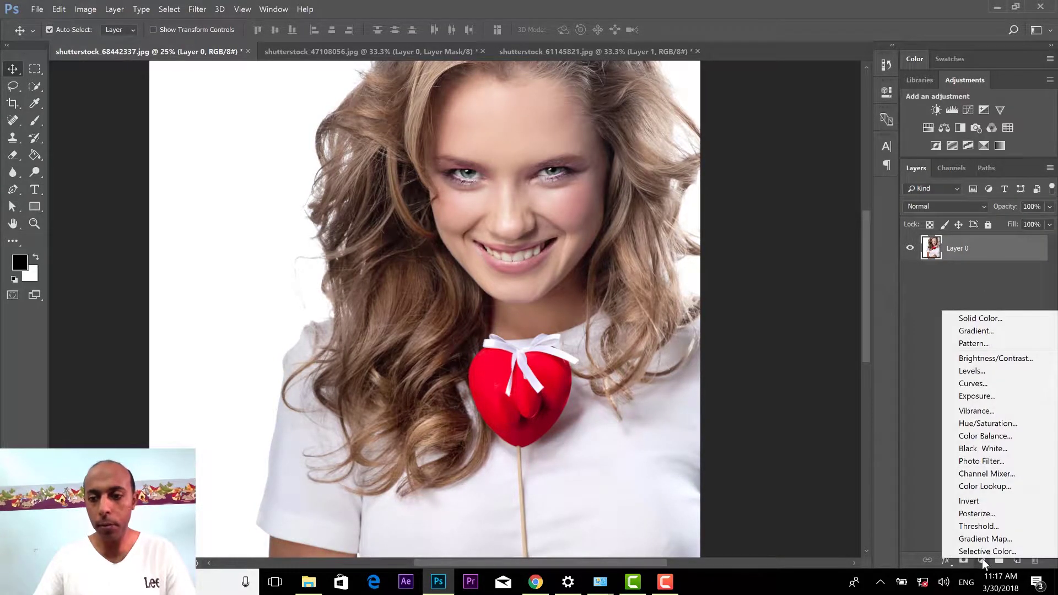
click(1013, 449)
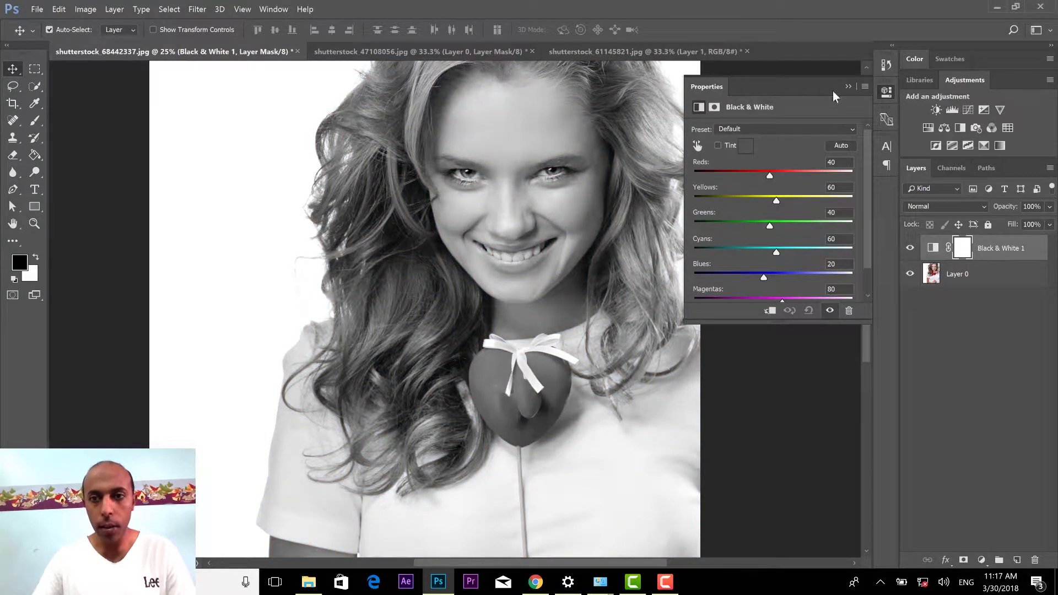
Step: Try the Infrared and Neutral Density presets, then settle on Blue Filter
click(824, 130)
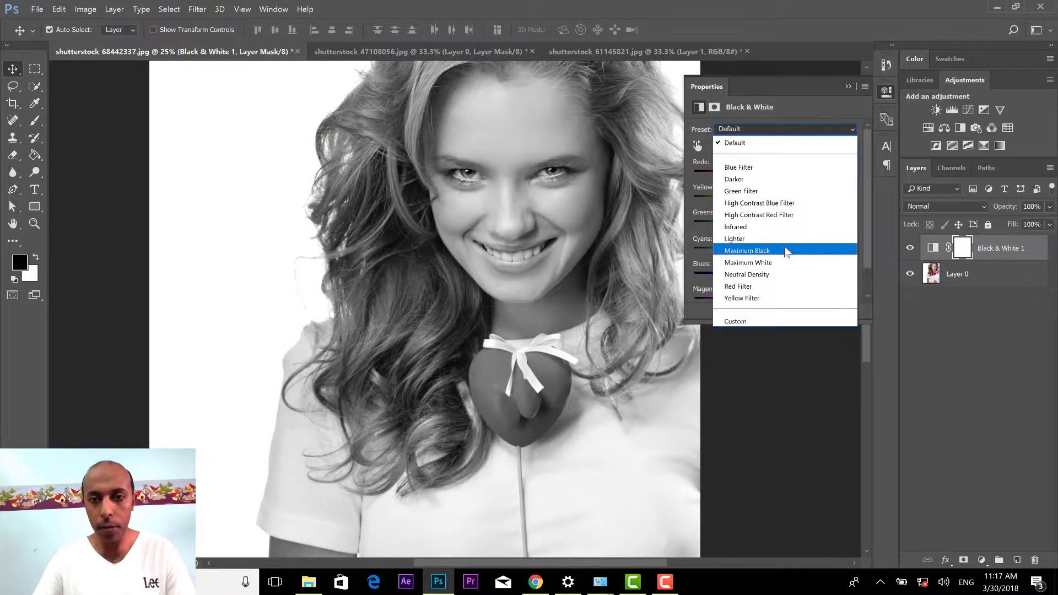
click(785, 226)
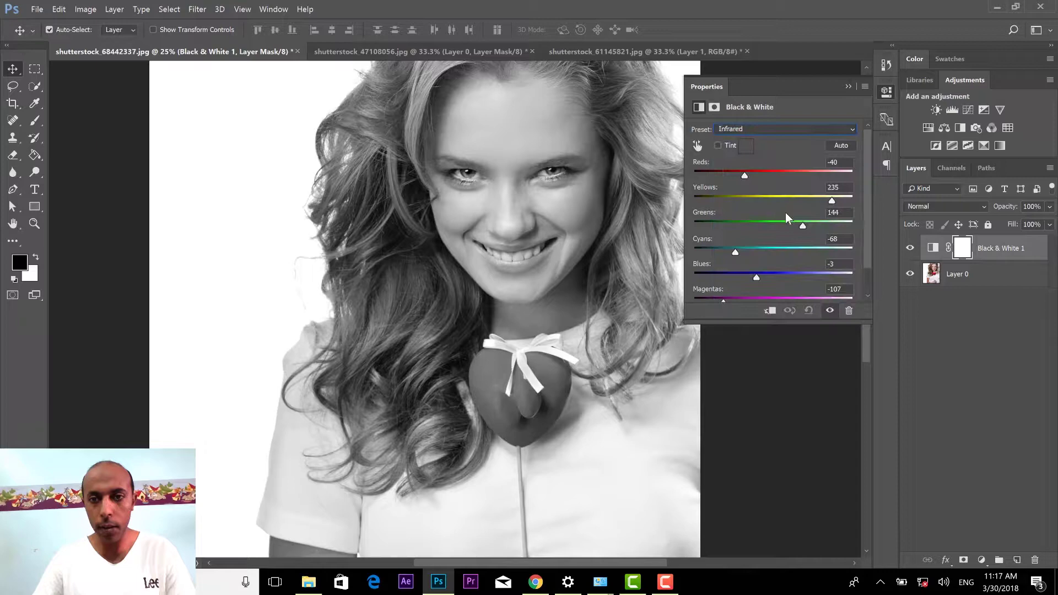
click(796, 128)
click(786, 156)
click(791, 129)
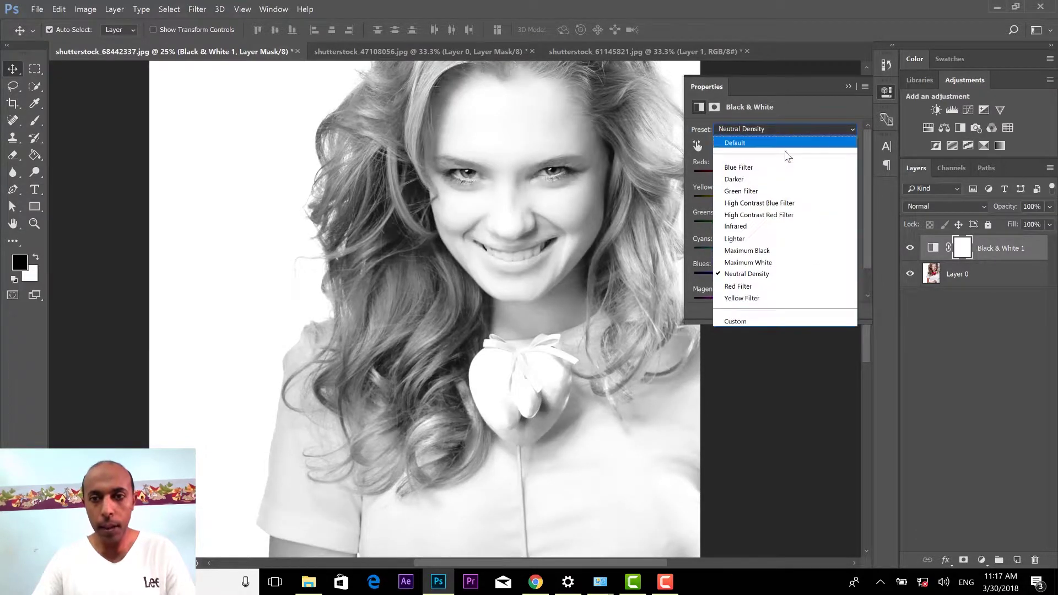
click(778, 166)
click(950, 242)
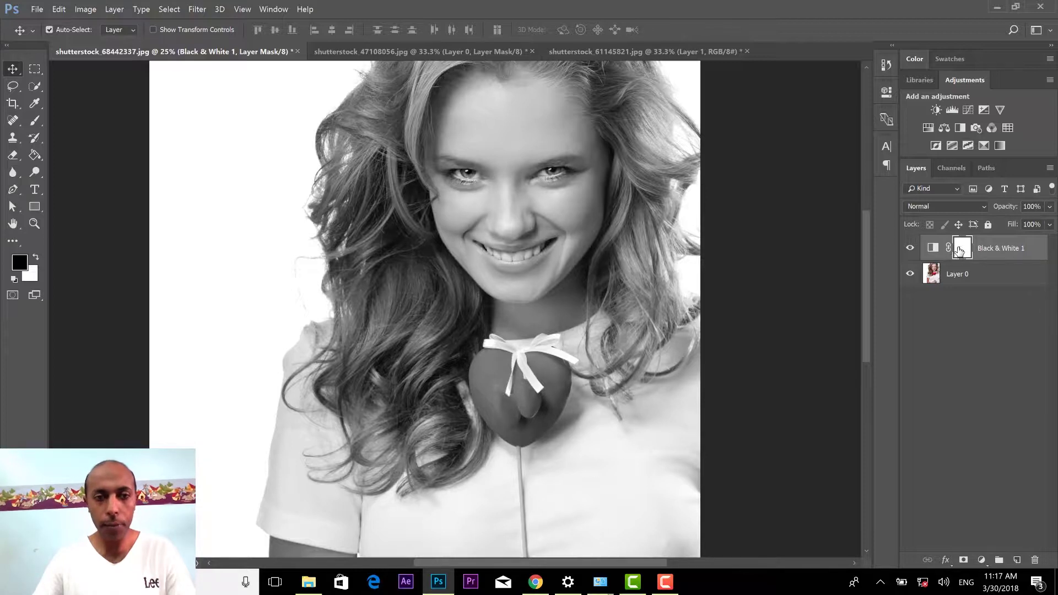
Step: Paint black on the Black & White mask over the heart lollipop with a smaller brush to restore its red
click(35, 120)
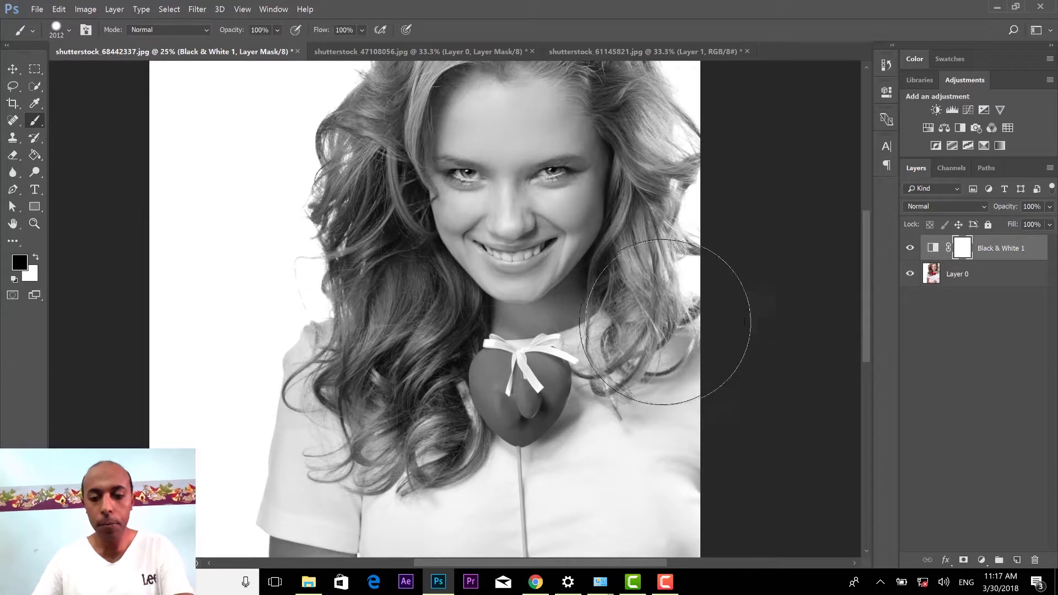
key(bracketleft)
key(bracketleft)
key(bracketleft)
key(bracketleft)
key(bracketleft)
key(bracketleft)
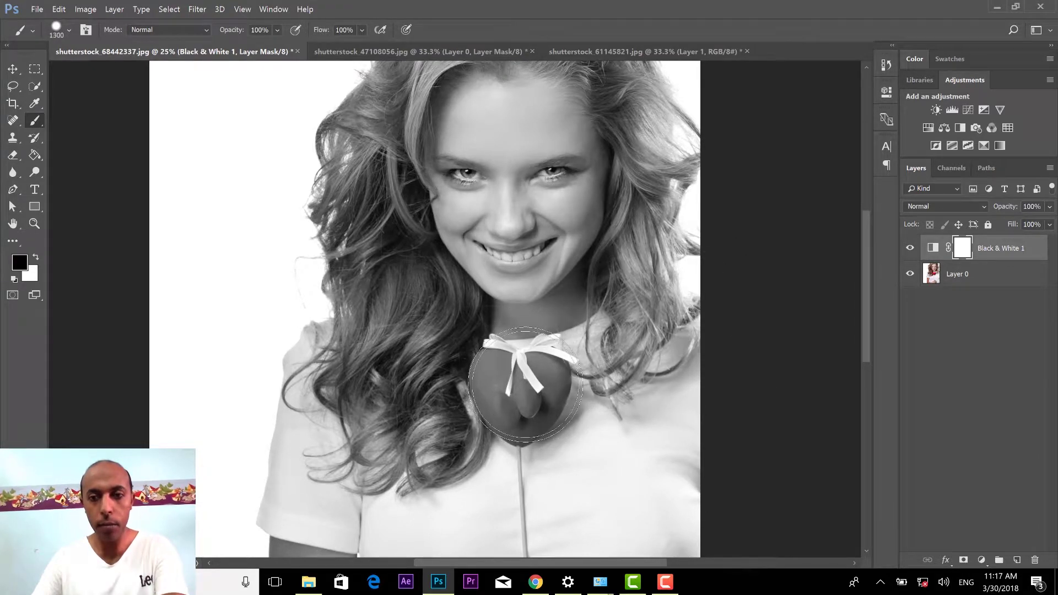
mouse_move(524, 381)
mouse_down()
mouse_move(501, 384)
mouse_move(607, 436)
mouse_up()
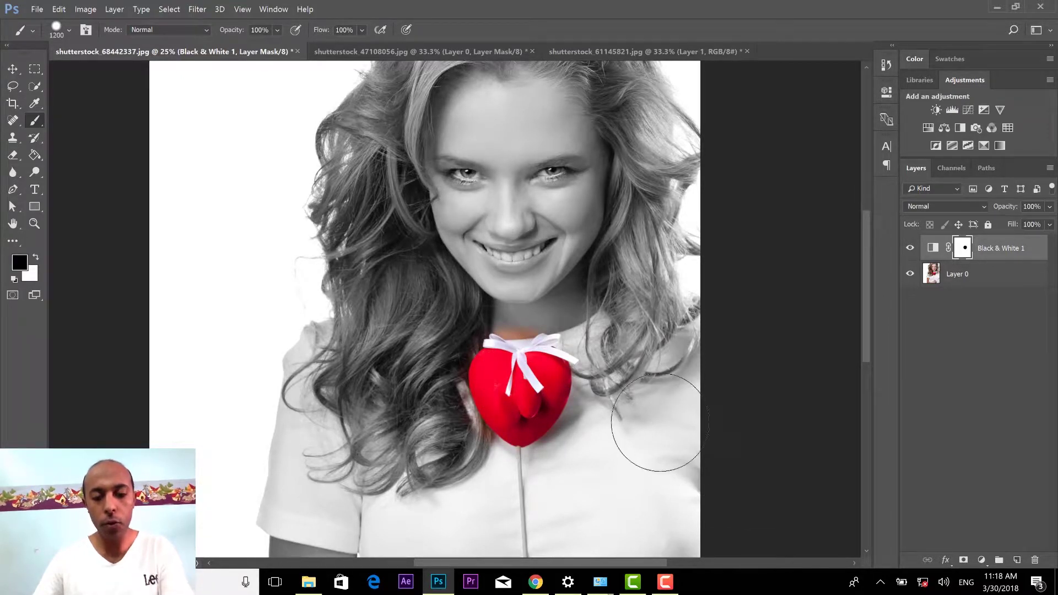
key(bracketleft)
key(bracketleft)
key(bracketleft)
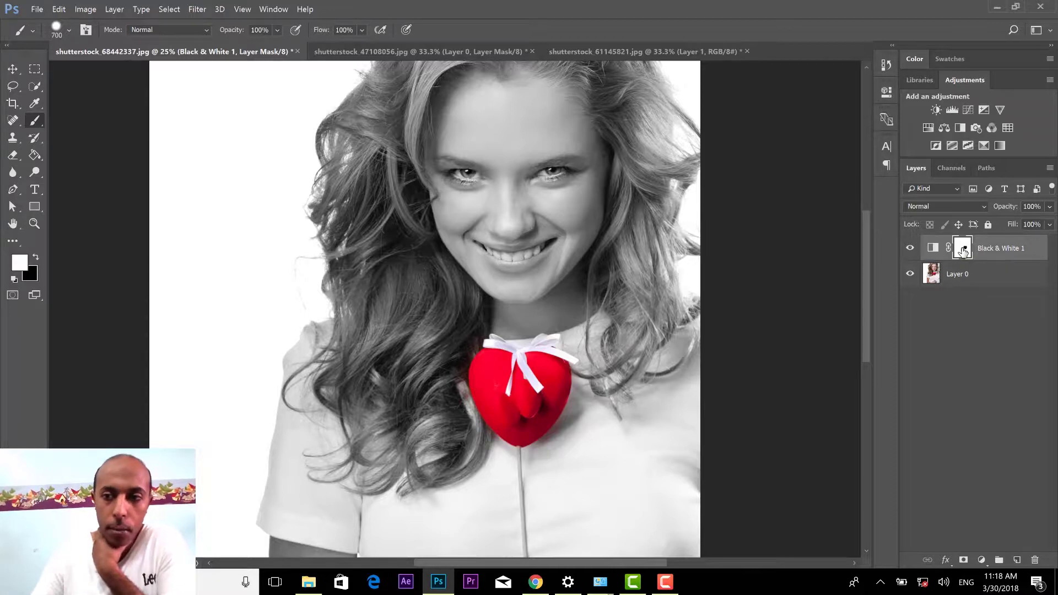
Step: Hide the Black & White adjustment layer and select Layer 0
key(v)
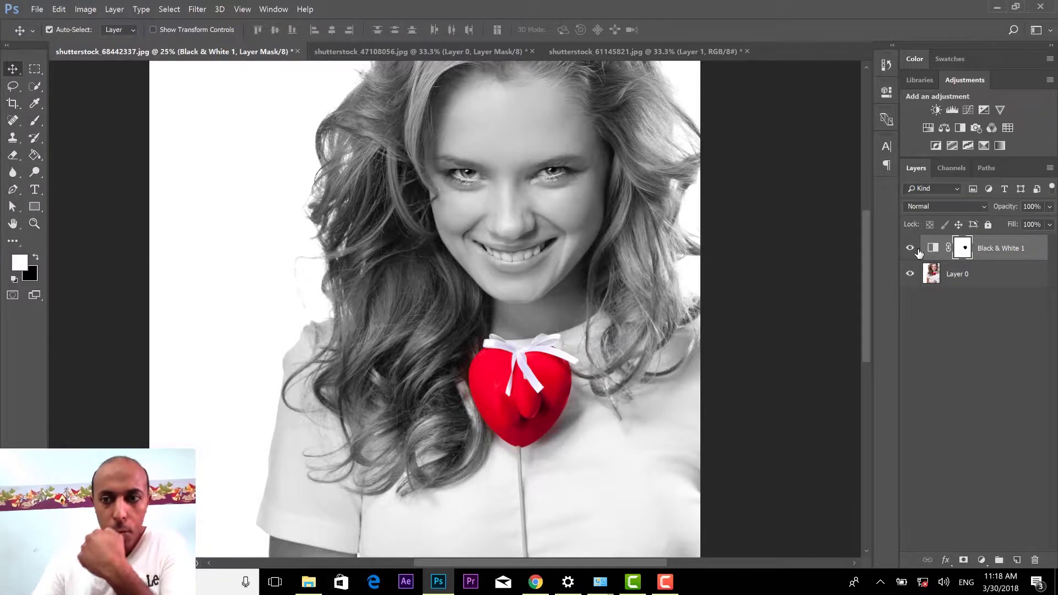
click(909, 248)
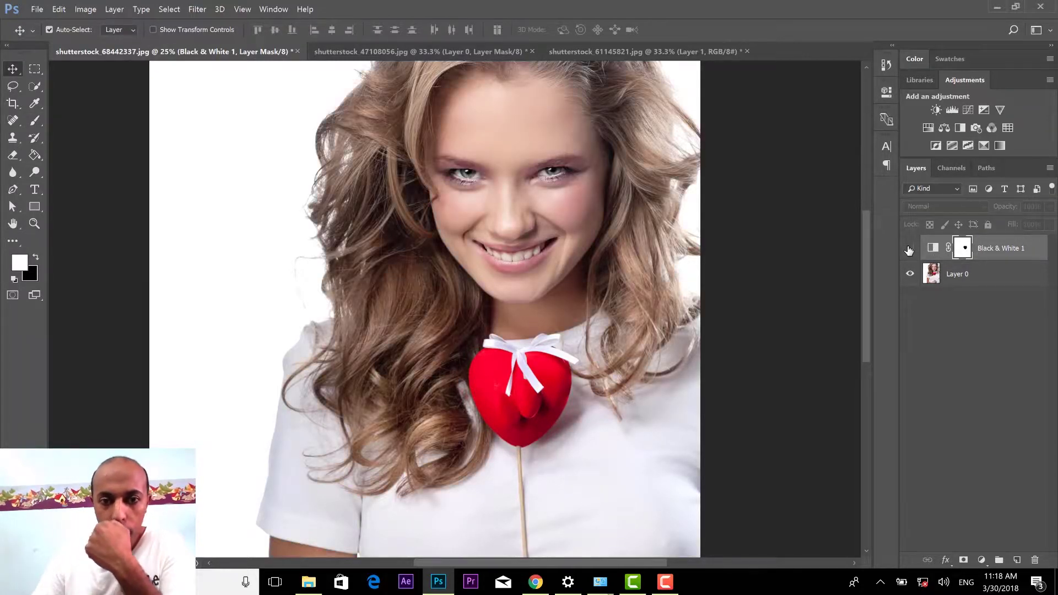
click(969, 279)
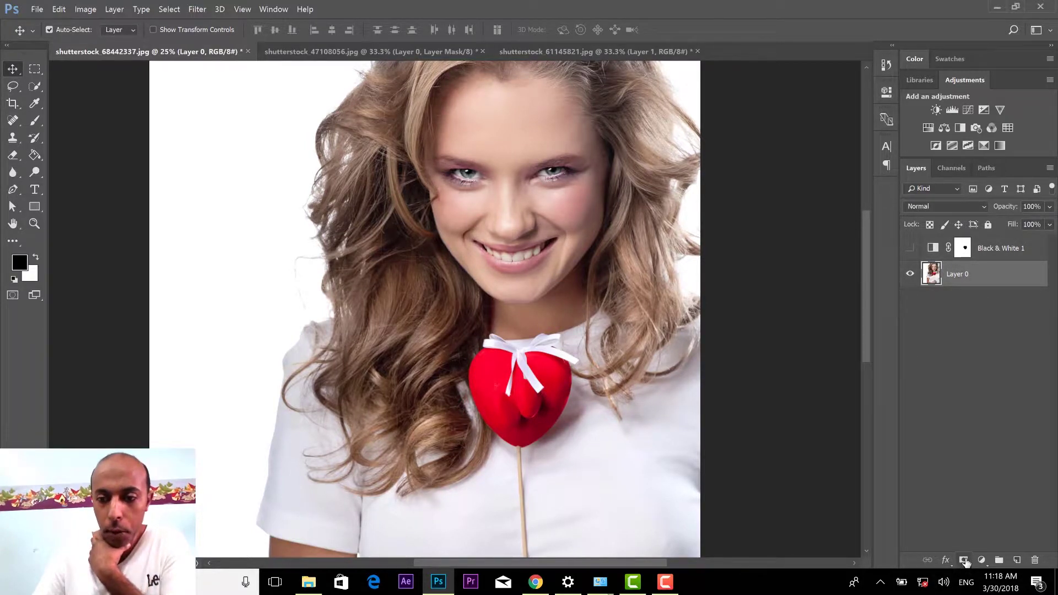
Step: Add a Hue/Saturation layer whose hue shift tints the photo purple and the heart blue
click(982, 560)
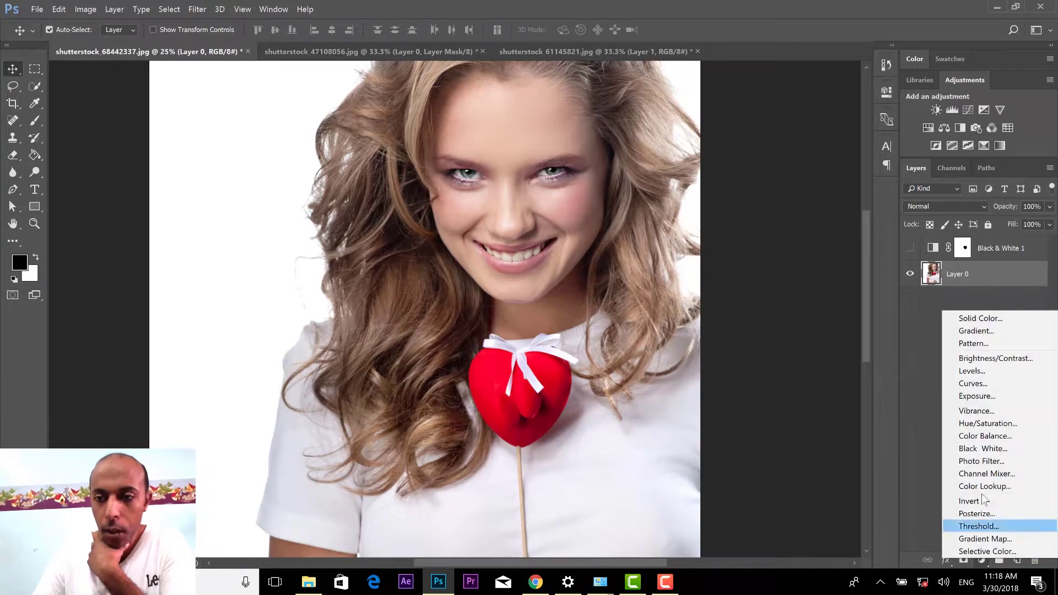
click(979, 423)
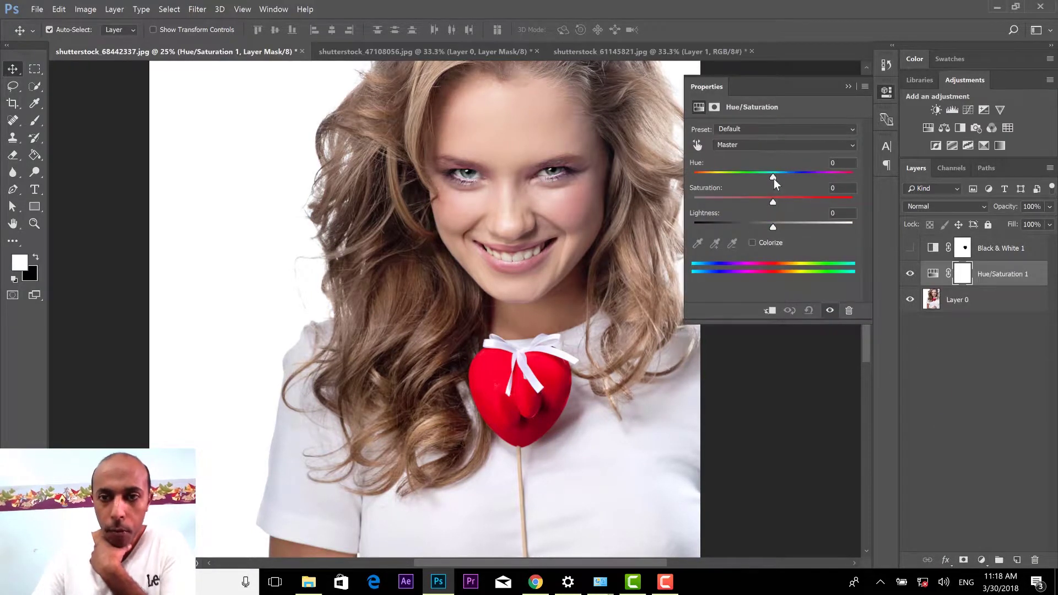
mouse_move(772, 175)
mouse_down()
mouse_move(789, 176)
mouse_move(720, 176)
mouse_up()
click(963, 275)
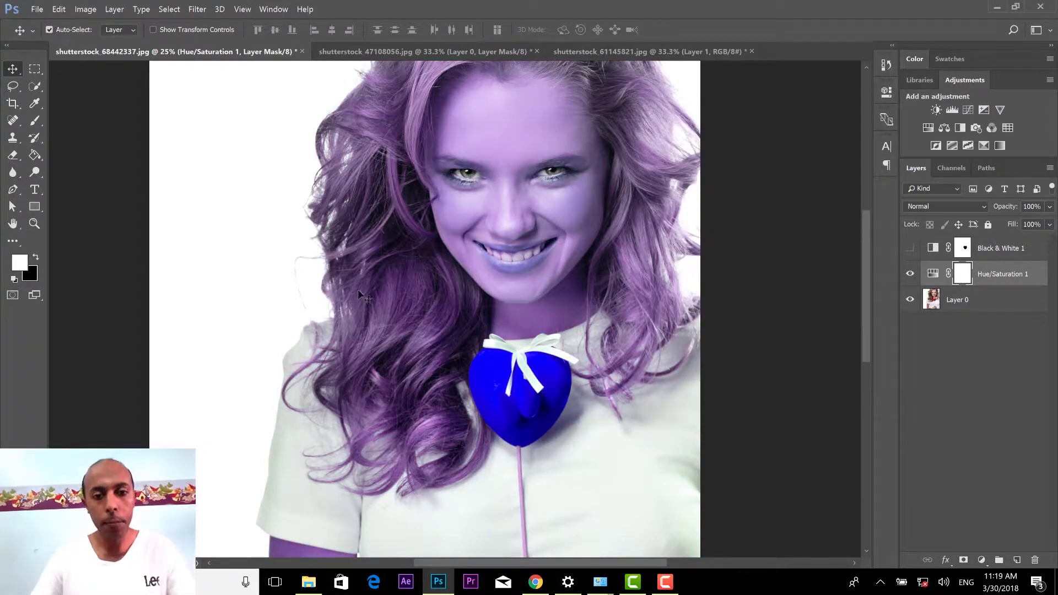
key(b)
key(x)
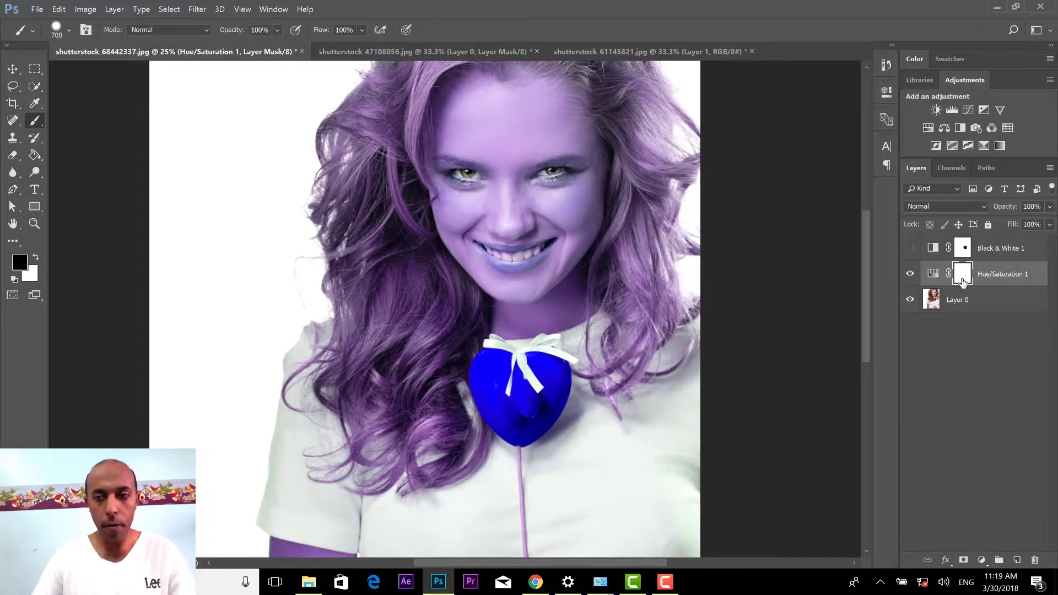
Step: Paint black on the Hue/Saturation mask over the face, hair, stick and arm to restore natural colours
key(bracketright)
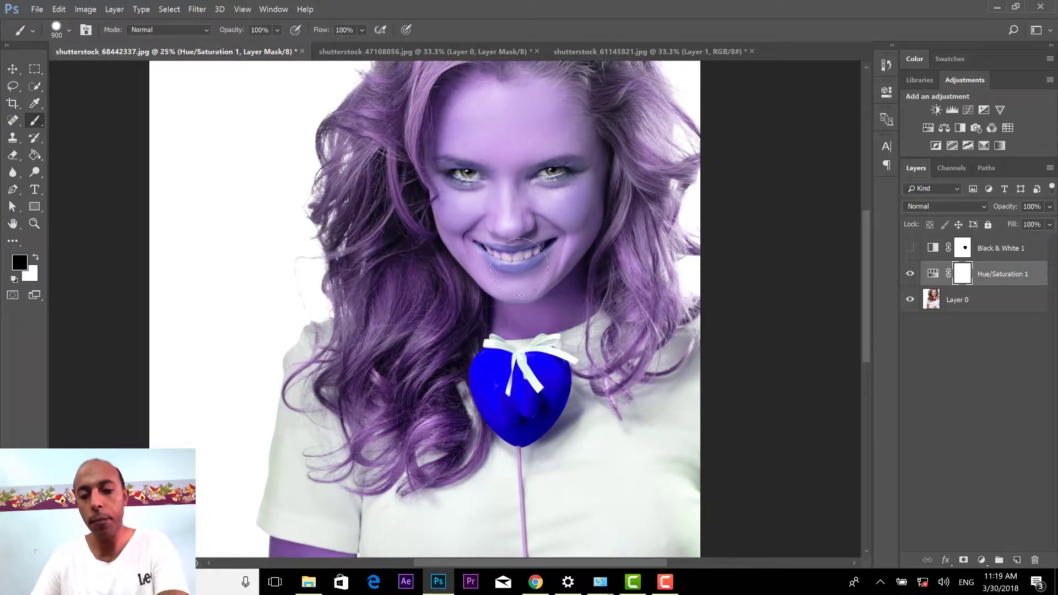
key(ctrl+minus)
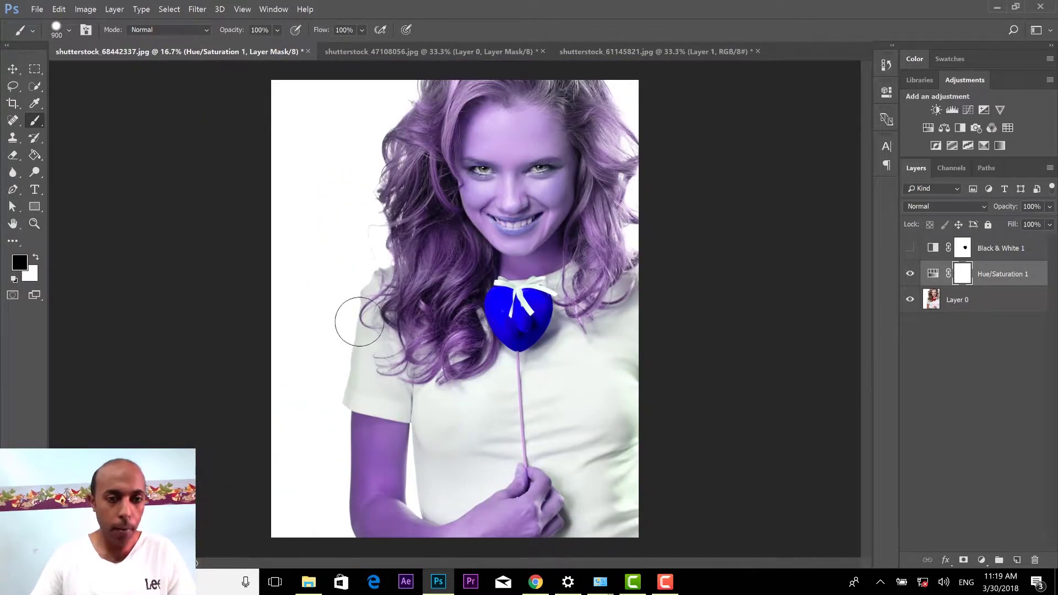
click(531, 129)
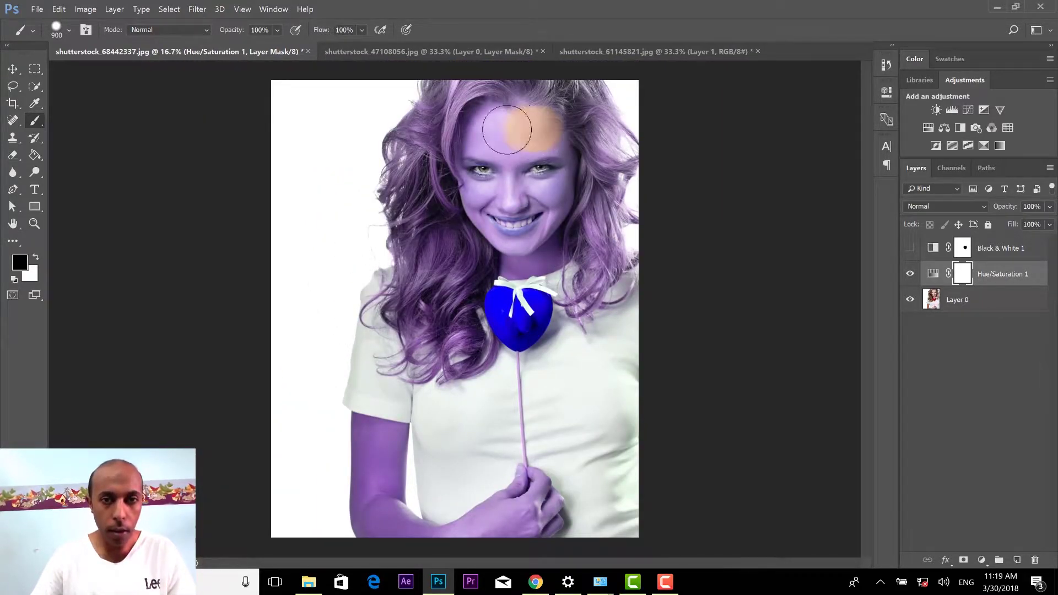
mouse_move(506, 129)
mouse_down()
mouse_move(512, 219)
mouse_move(433, 167)
mouse_move(432, 254)
mouse_move(447, 252)
mouse_up()
drag(468, 203, 503, 99)
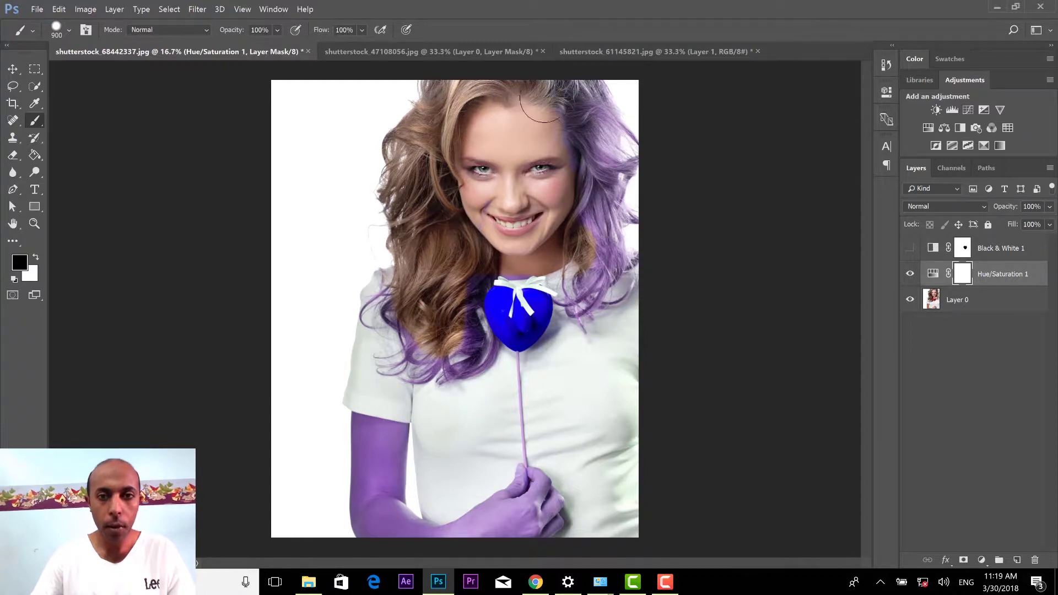
mouse_move(644, 365)
mouse_down()
mouse_move(617, 345)
mouse_move(543, 401)
mouse_move(453, 378)
mouse_move(466, 323)
mouse_move(402, 355)
mouse_move(411, 301)
mouse_up()
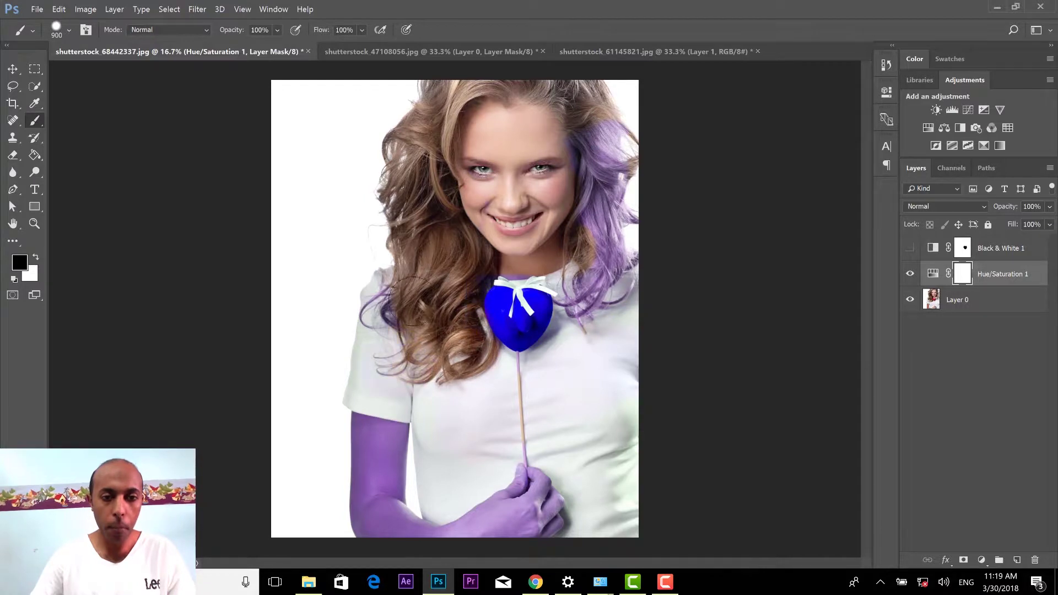
mouse_move(386, 430)
mouse_down()
mouse_move(362, 485)
mouse_move(380, 523)
mouse_move(488, 526)
mouse_move(531, 477)
mouse_move(537, 504)
mouse_move(578, 496)
mouse_move(531, 507)
mouse_up()
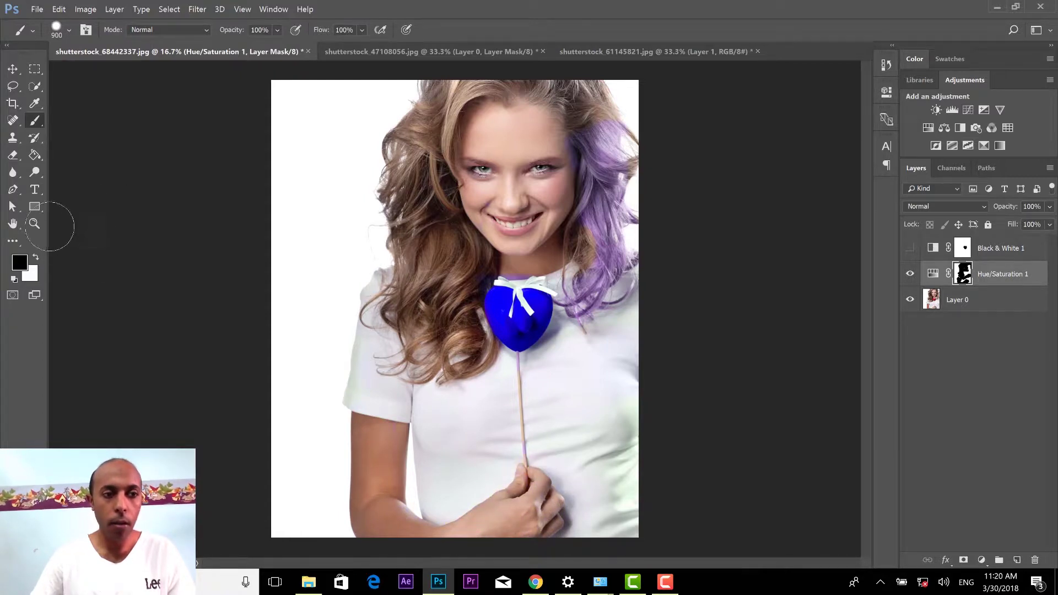
click(33, 223)
click(466, 147)
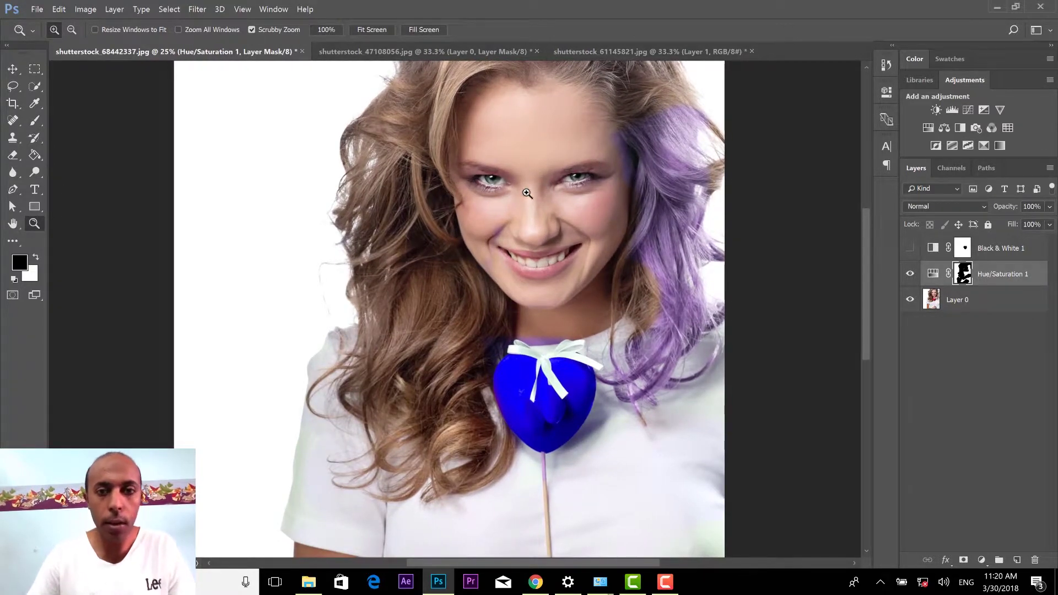
Step: Paint the Hue/Saturation mask over the right-side hair strands and tips to extend the purple tint
click(32, 126)
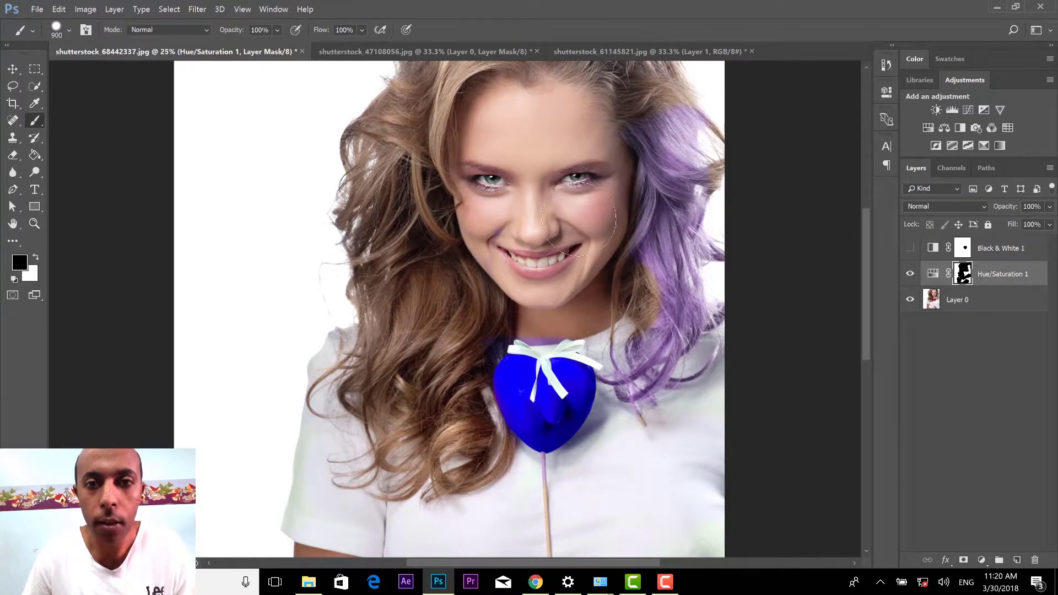
scroll(578, 219, up, 1)
scroll(496, 221, up, 1)
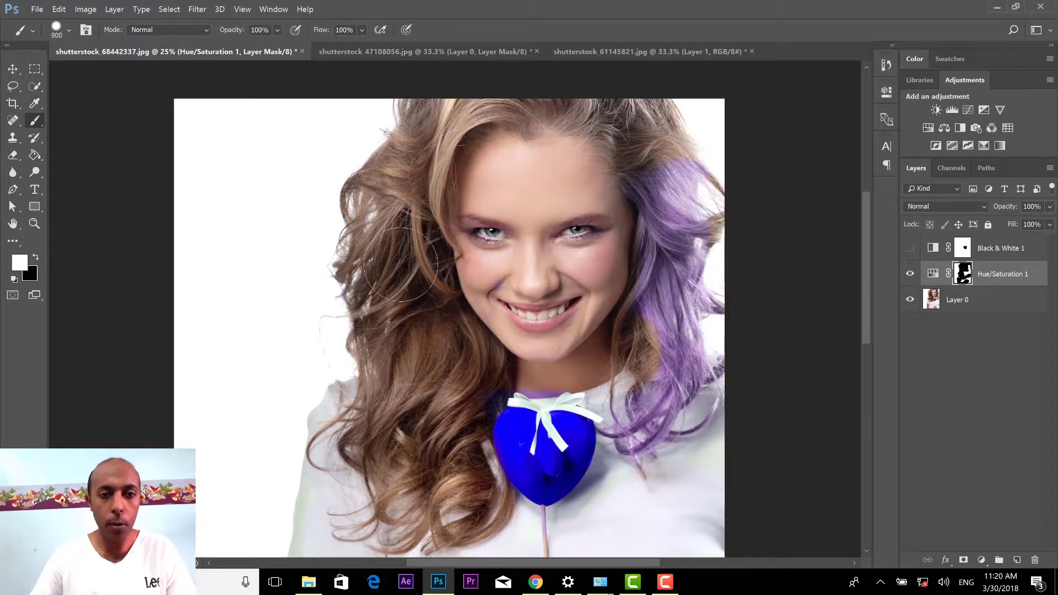
mouse_move(403, 270)
mouse_down()
mouse_move(406, 168)
mouse_move(467, 99)
mouse_move(547, 78)
mouse_move(626, 87)
mouse_move(651, 130)
mouse_move(545, 83)
mouse_move(401, 97)
mouse_move(325, 182)
mouse_move(363, 257)
mouse_move(366, 308)
mouse_move(396, 330)
mouse_move(422, 323)
mouse_move(452, 342)
mouse_move(463, 380)
mouse_move(471, 361)
mouse_move(441, 496)
mouse_move(397, 507)
mouse_move(390, 396)
mouse_move(369, 452)
mouse_move(401, 485)
mouse_move(440, 435)
mouse_move(501, 458)
mouse_move(477, 477)
mouse_move(406, 498)
mouse_up()
scroll(455, 499, down, 1)
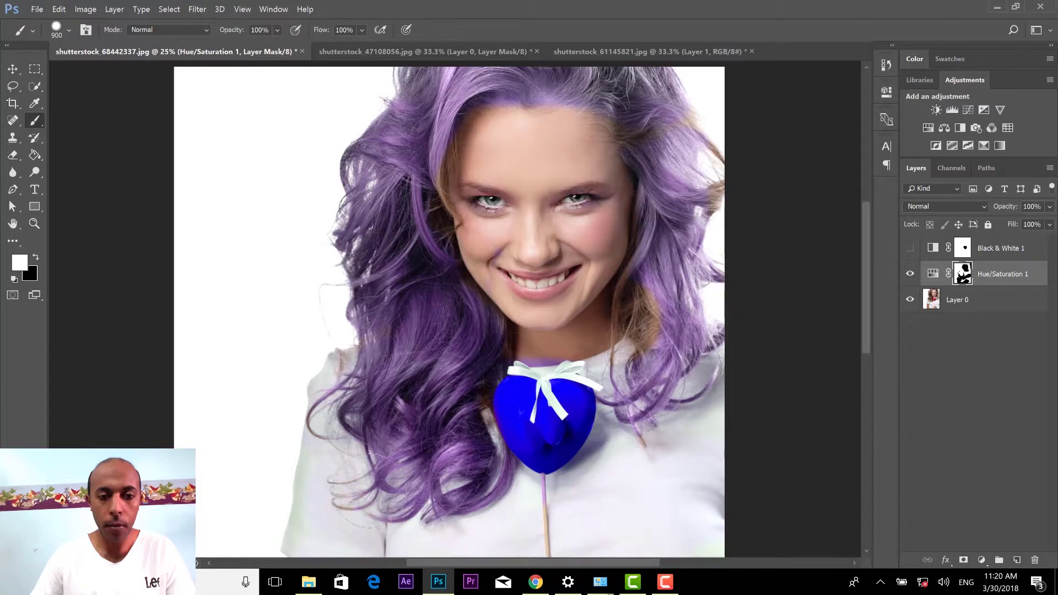
mouse_move(527, 454)
mouse_down()
mouse_move(683, 396)
mouse_move(628, 306)
mouse_move(639, 341)
mouse_up()
mouse_move(672, 228)
mouse_down()
mouse_move(677, 159)
mouse_move(739, 165)
mouse_move(725, 283)
mouse_up()
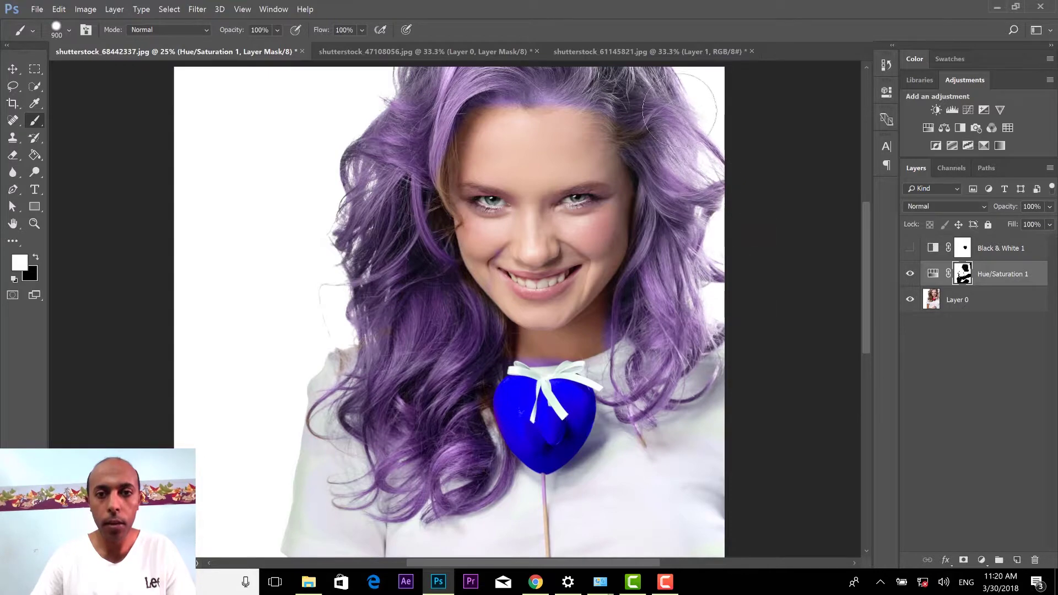
key(x)
key(v)
scroll(798, 292, down, 1)
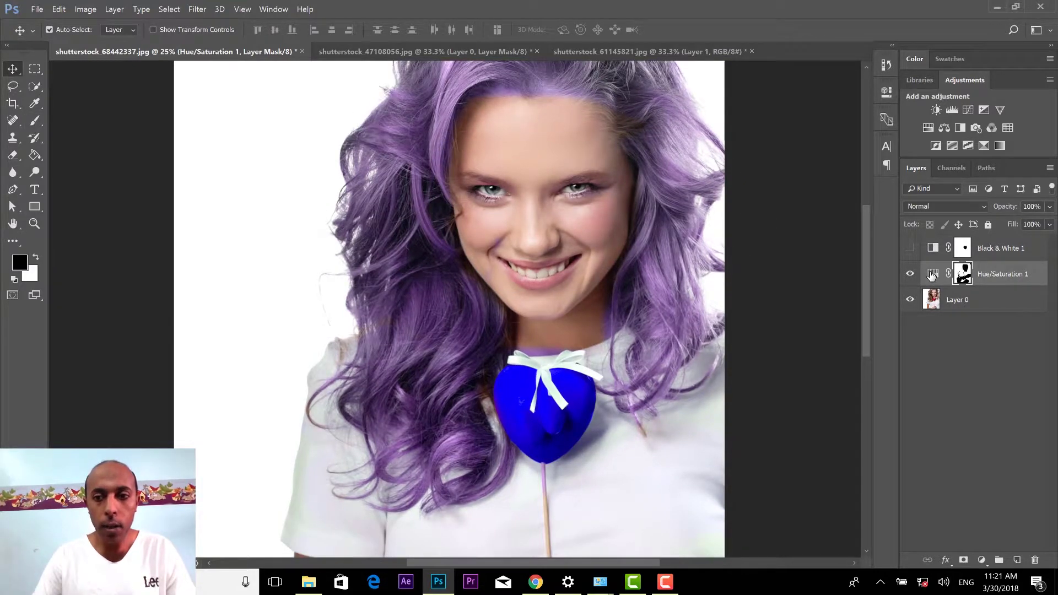
Step: Raise Hue/Saturation 1's saturation and set Hue to about +21 for golden hair, then compare visibility
double_click(931, 275)
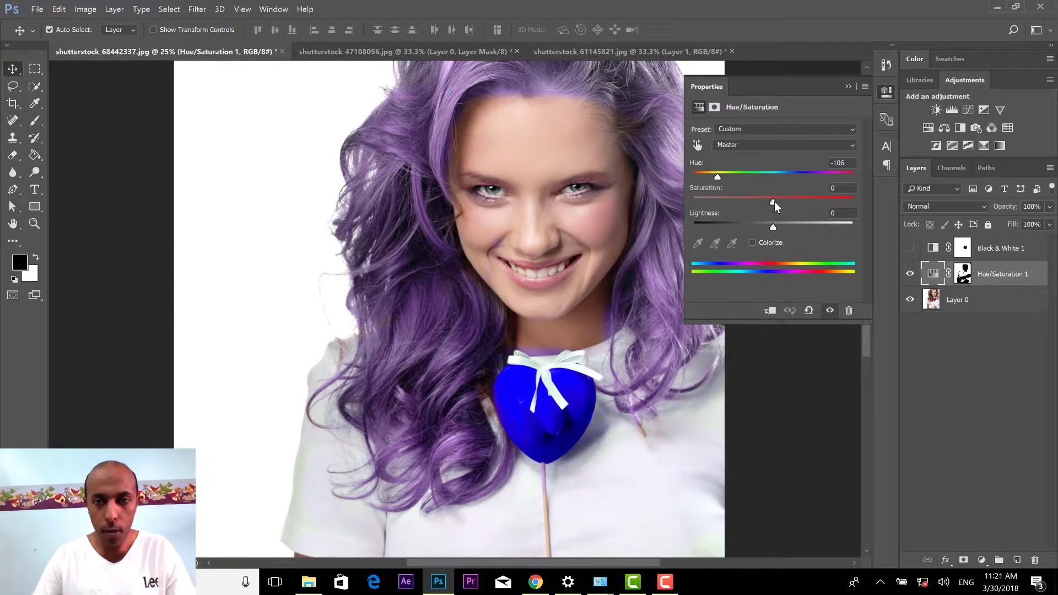
drag(774, 200, 792, 202)
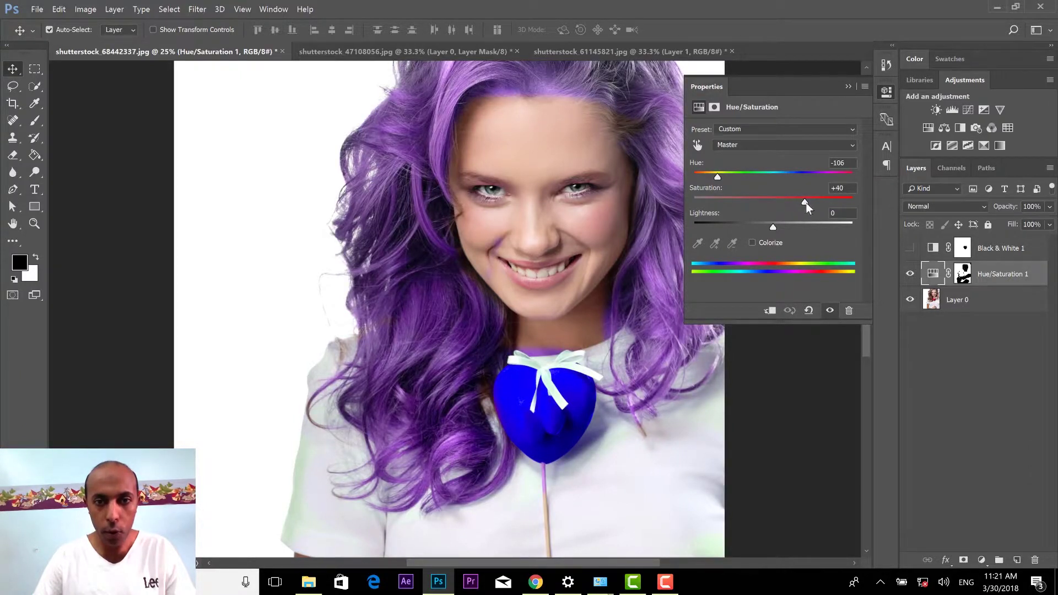
drag(717, 176, 788, 180)
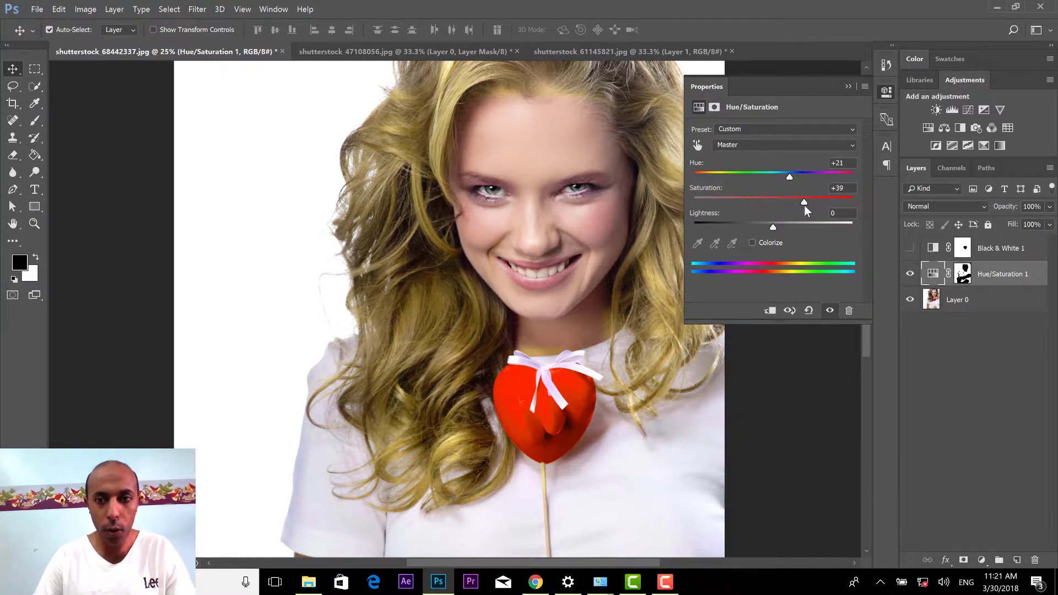
click(847, 86)
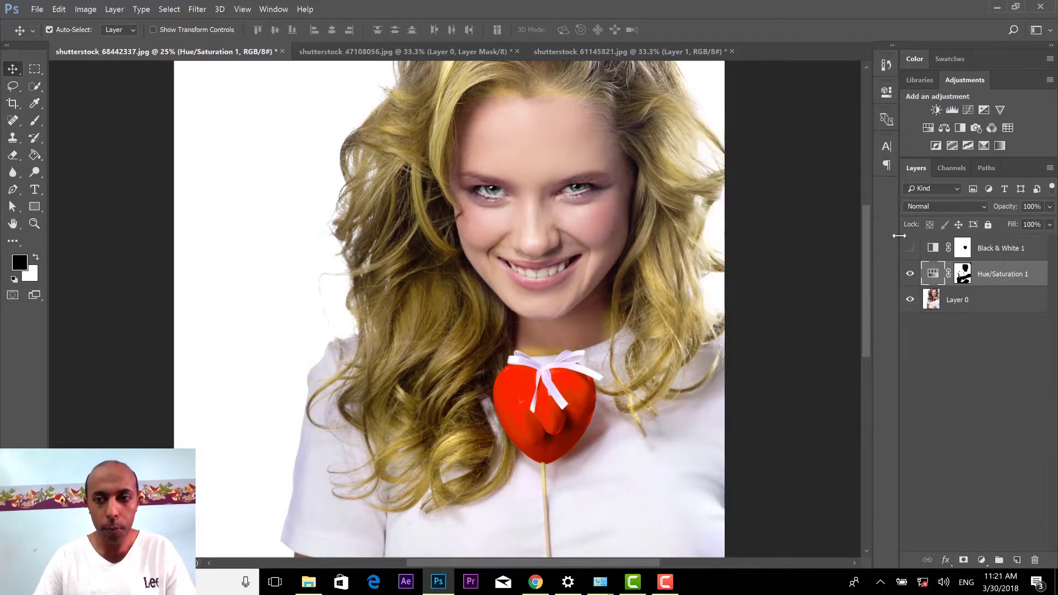
click(910, 274)
click(910, 274)
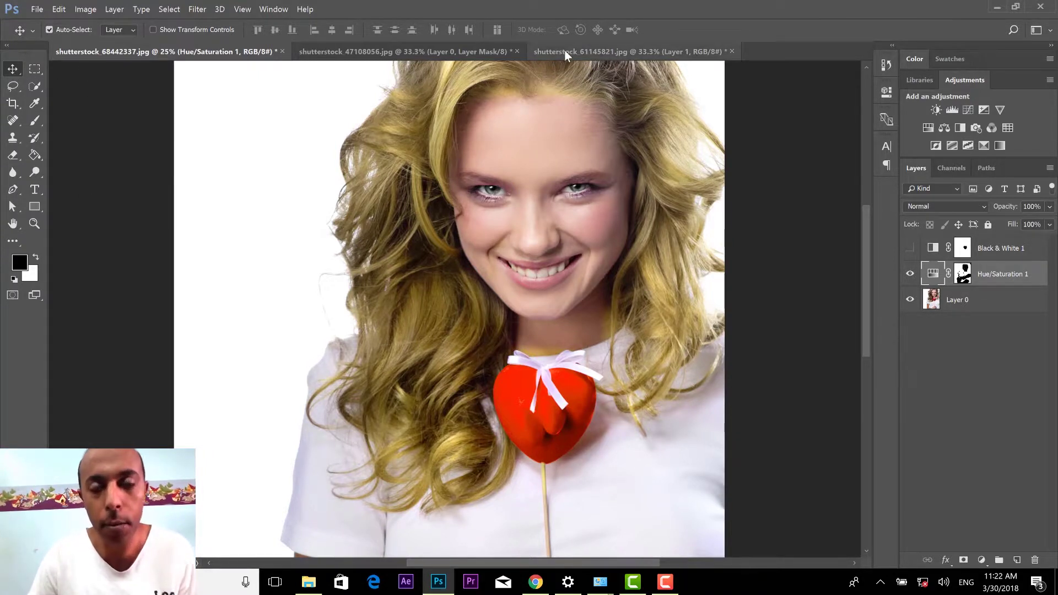
Step: In the curly-haired woman document, hide Layer 1 and delete Layer 0's mask
click(457, 51)
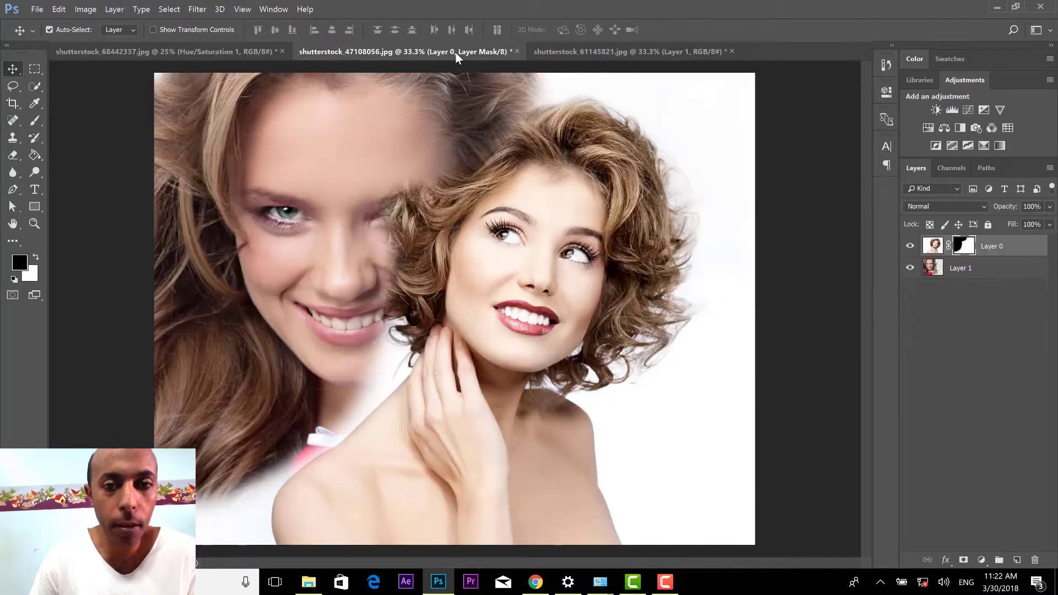
click(970, 268)
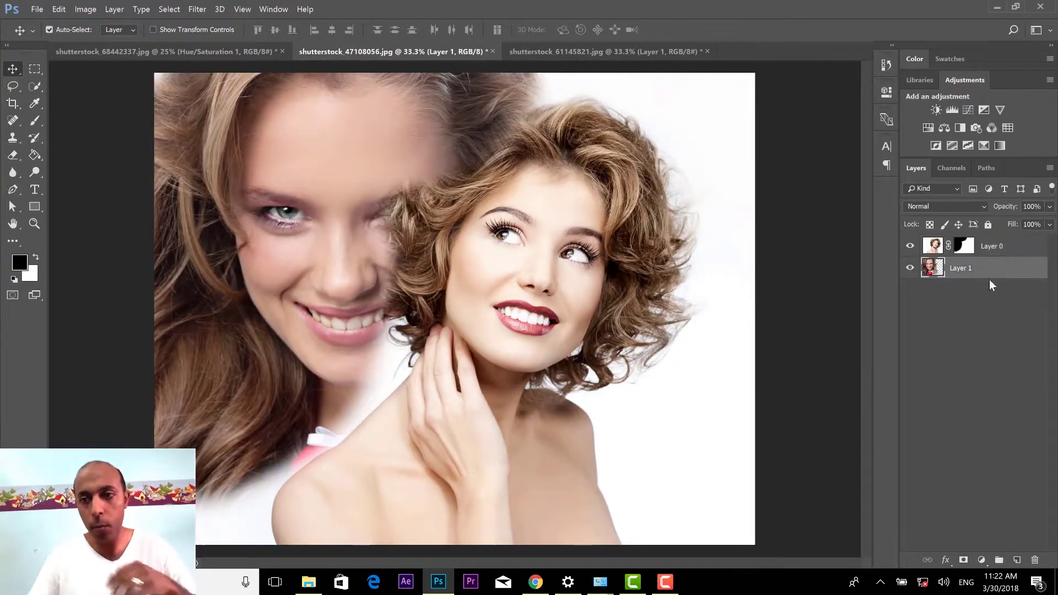
click(910, 268)
click(964, 246)
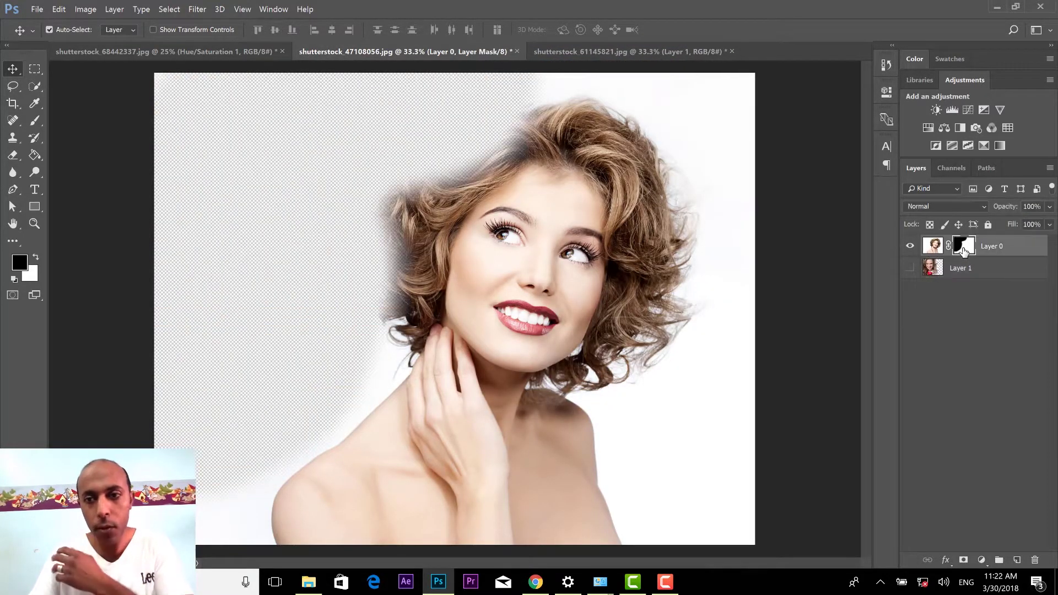
right_click(964, 246)
click(960, 271)
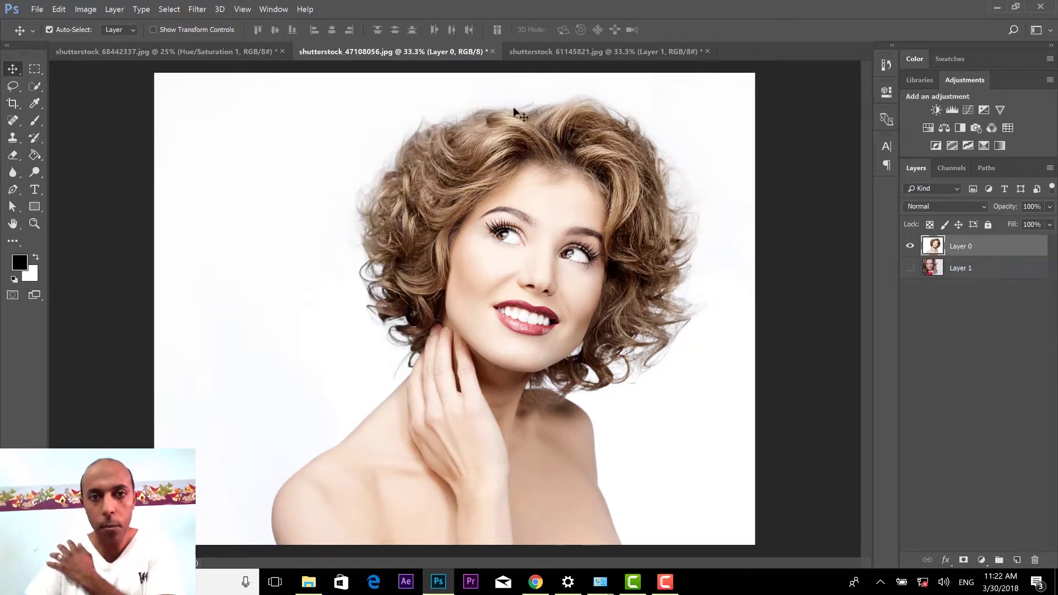
Step: Drag the beach photo layer into the curly-haired woman document and position it toward the top-left
click(573, 52)
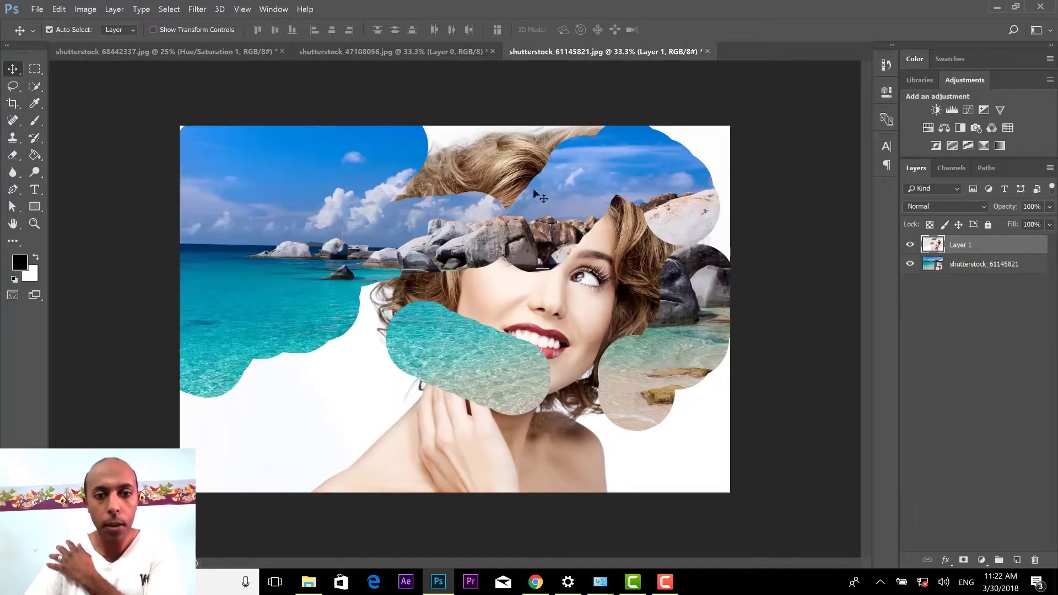
click(910, 245)
click(984, 264)
drag(437, 83, 443, 302)
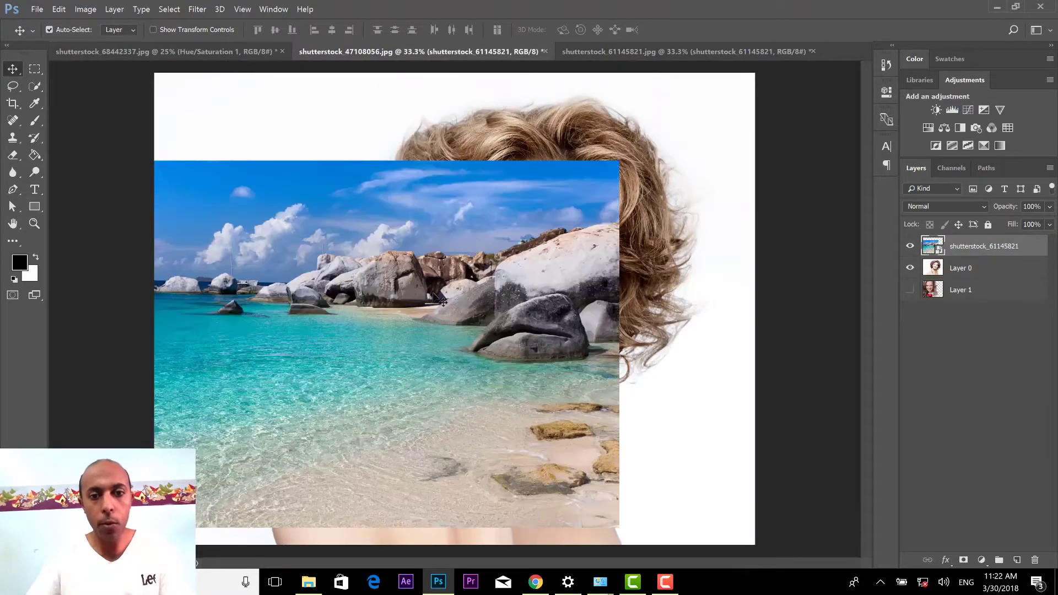
drag(471, 239, 519, 158)
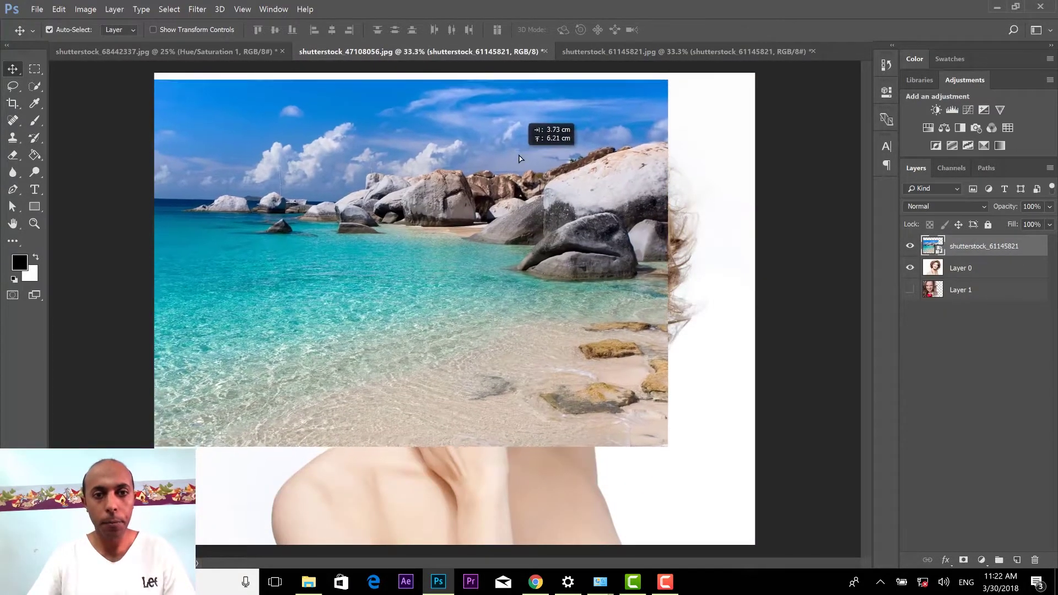
Step: Move Layer 0 above the beach layer, then draw and undo a trial gradient with the Gradient Tool
drag(986, 268, 988, 249)
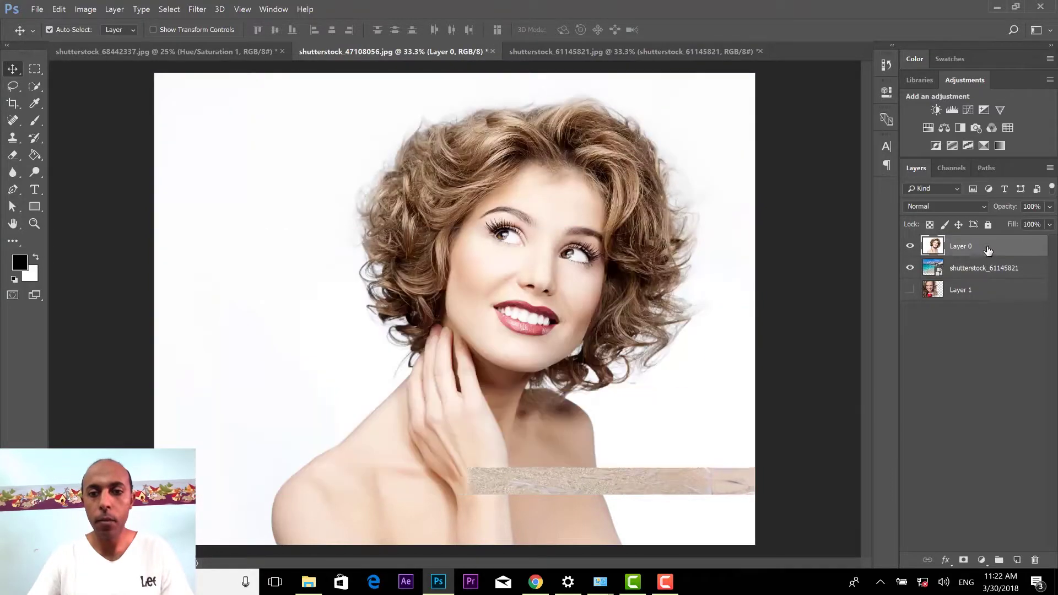
right_click(34, 155)
click(93, 155)
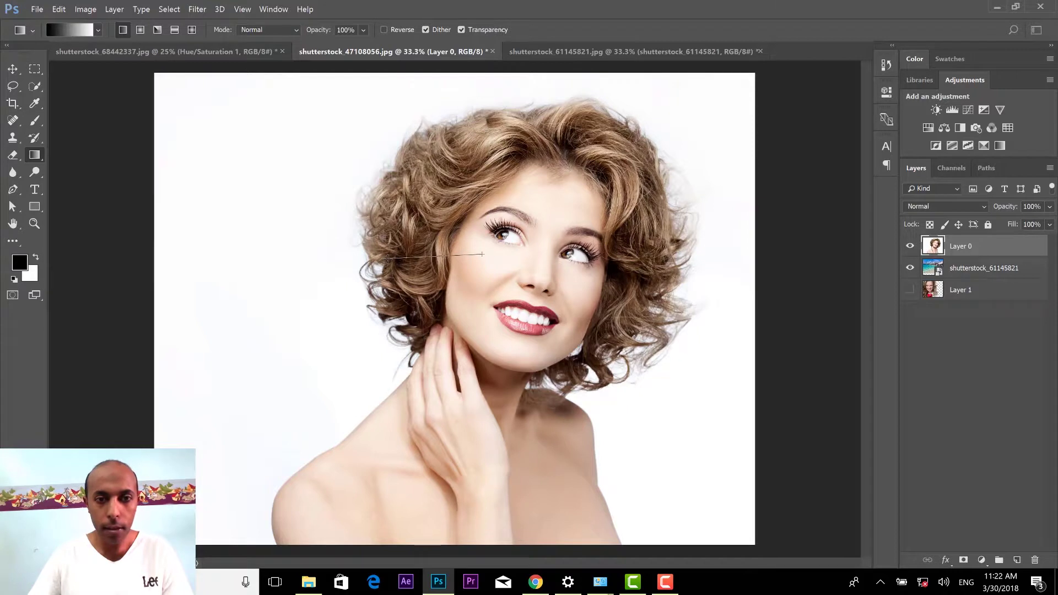
drag(482, 254, 387, 259)
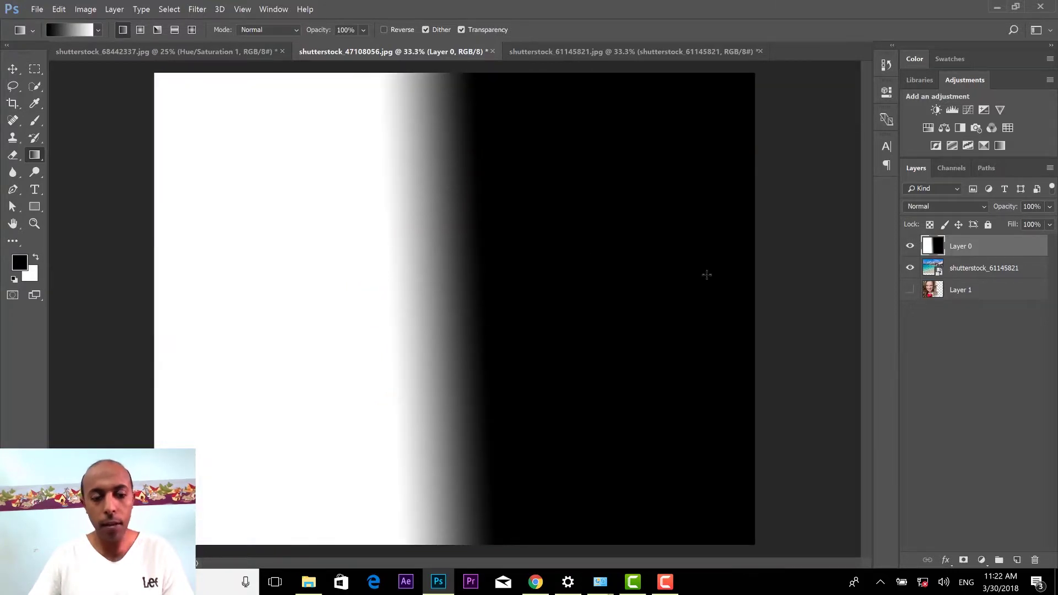
key(ctrl+z)
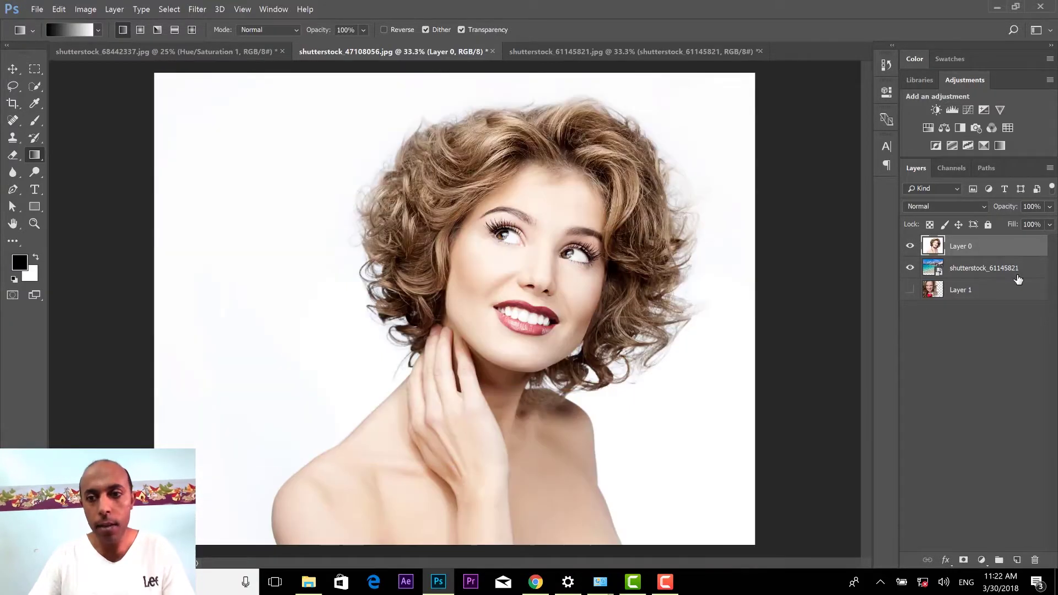
Step: Add a layer mask to Layer 0 and nudge the woman photo slightly
click(963, 560)
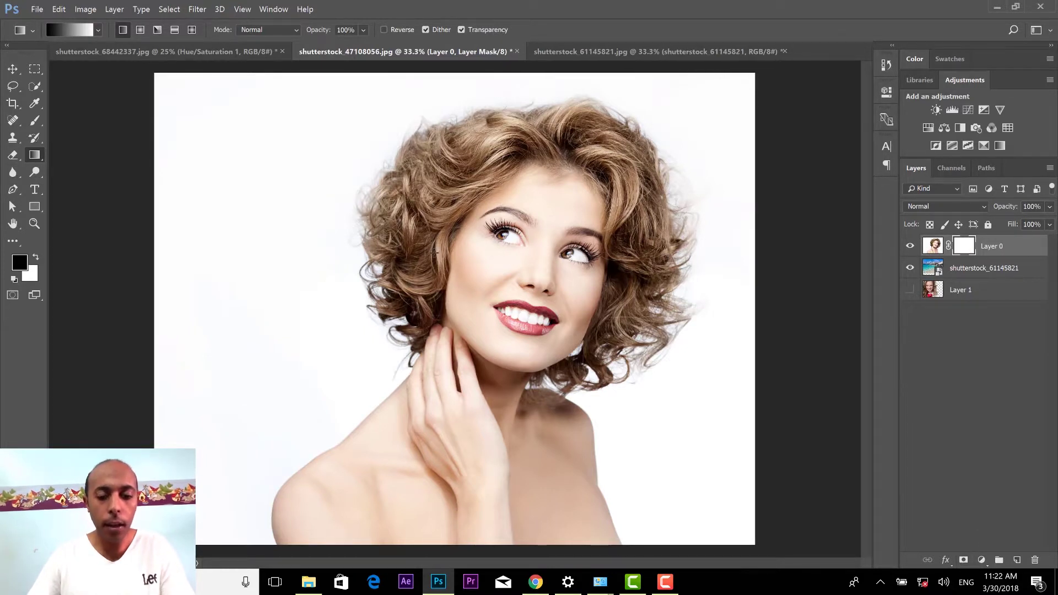
key(v)
mouse_move(555, 254)
mouse_down()
mouse_move(607, 258)
mouse_move(537, 247)
mouse_up()
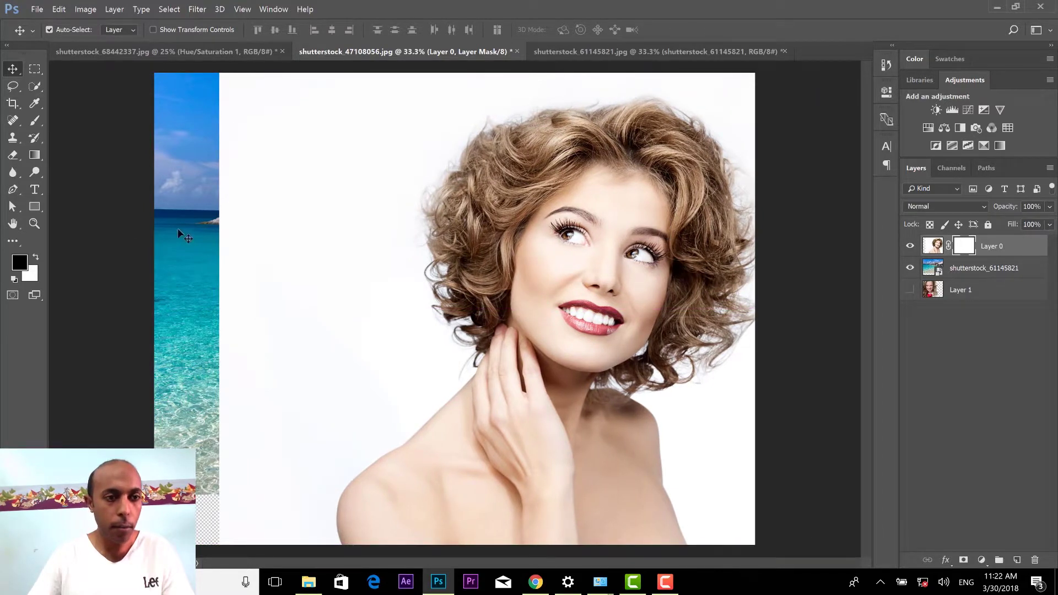
Step: Try and undo a couple of leftward gradients on Layer 0's mask
click(33, 154)
click(78, 153)
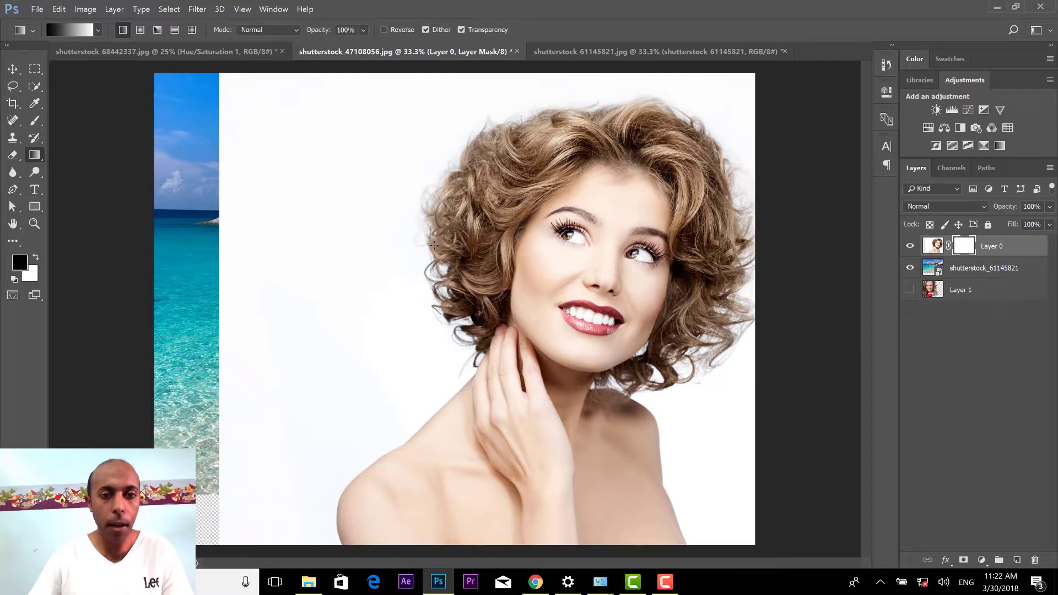
drag(279, 247, 157, 250)
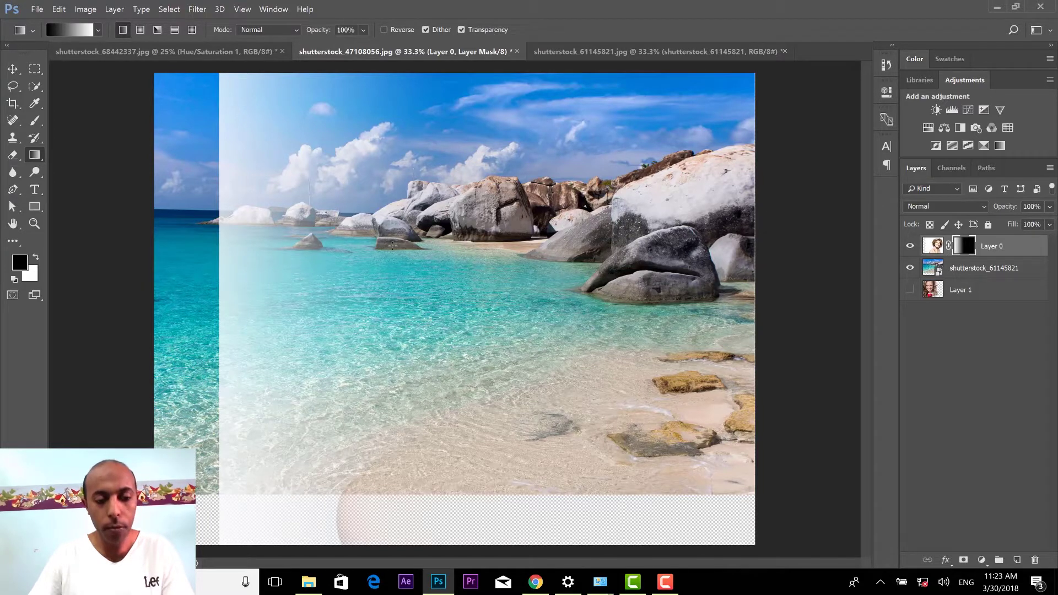
key(ctrl+z)
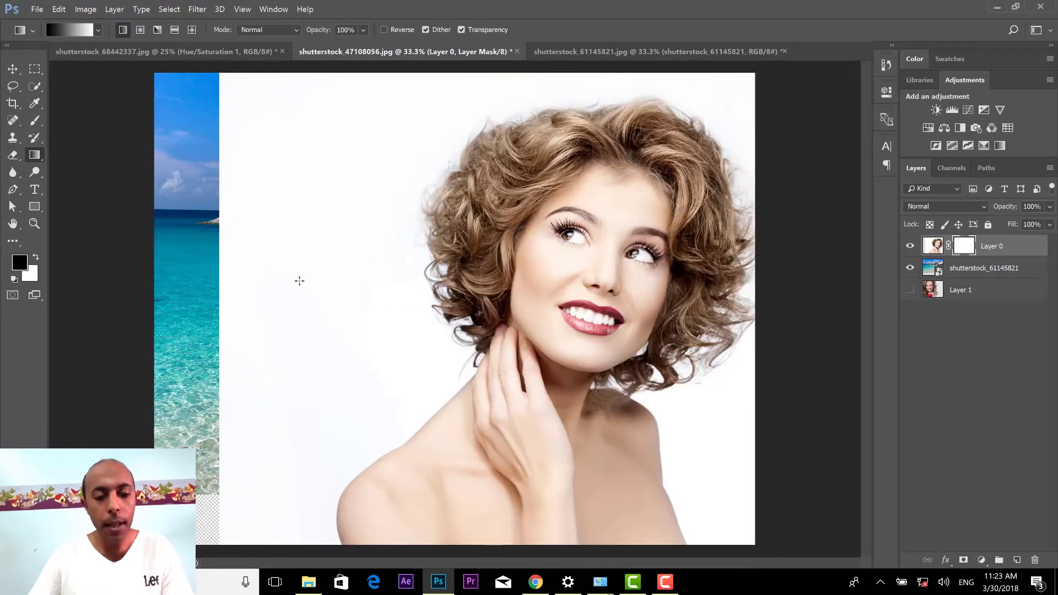
key(x)
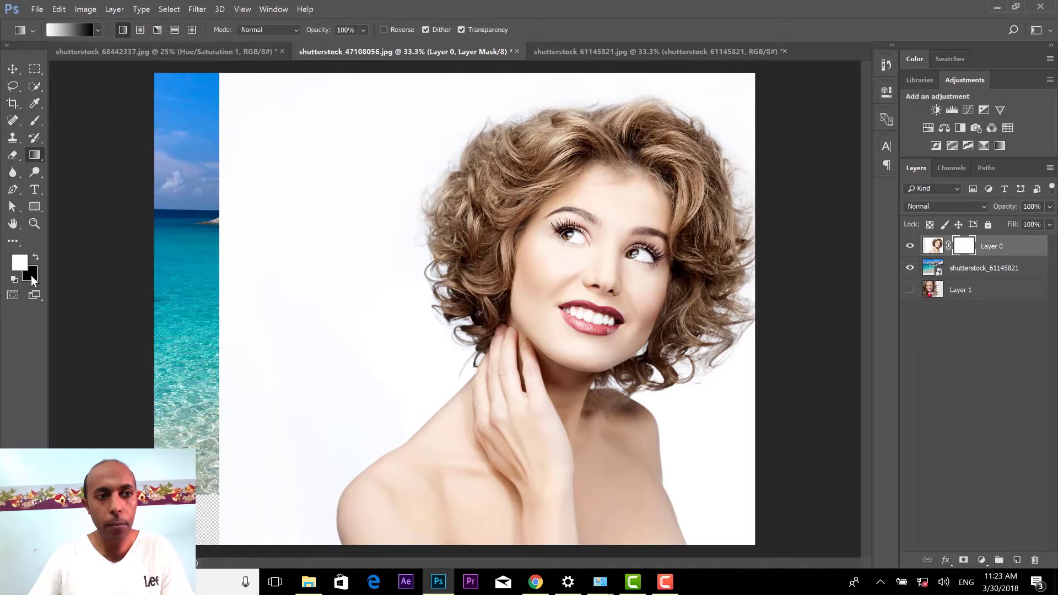
key(x)
key(x)
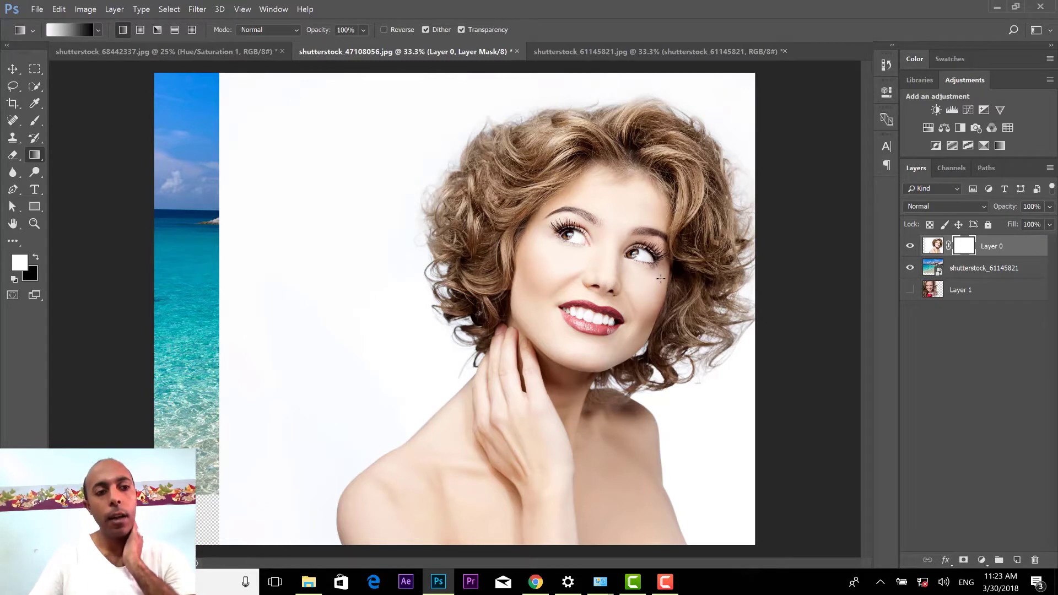
drag(398, 274, 294, 283)
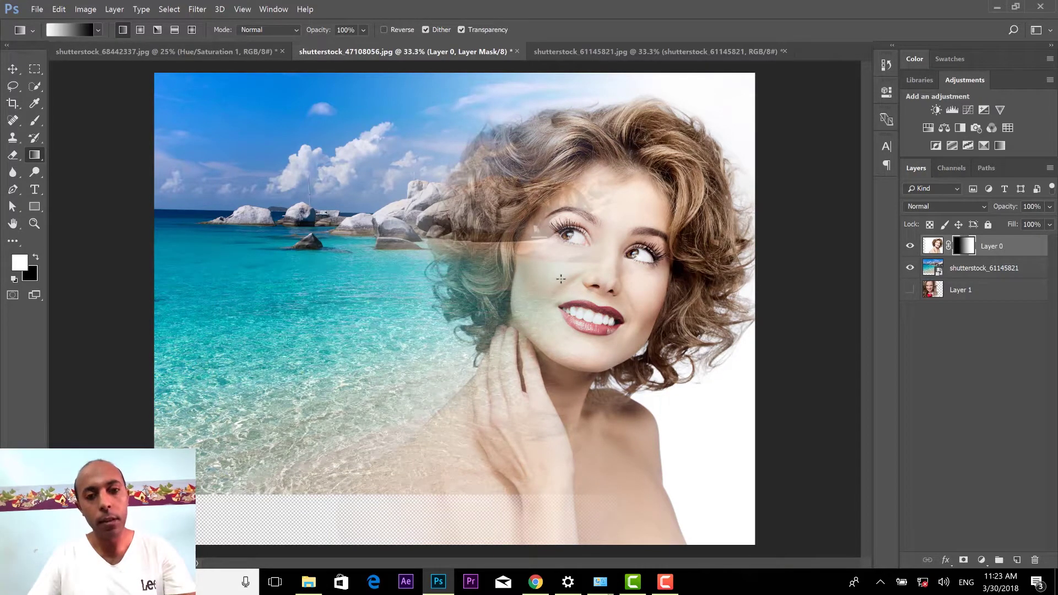
key(ctrl+z)
Step: Draw leftward mask gradients from the face so the beach fades in on the left
drag(383, 274, 301, 278)
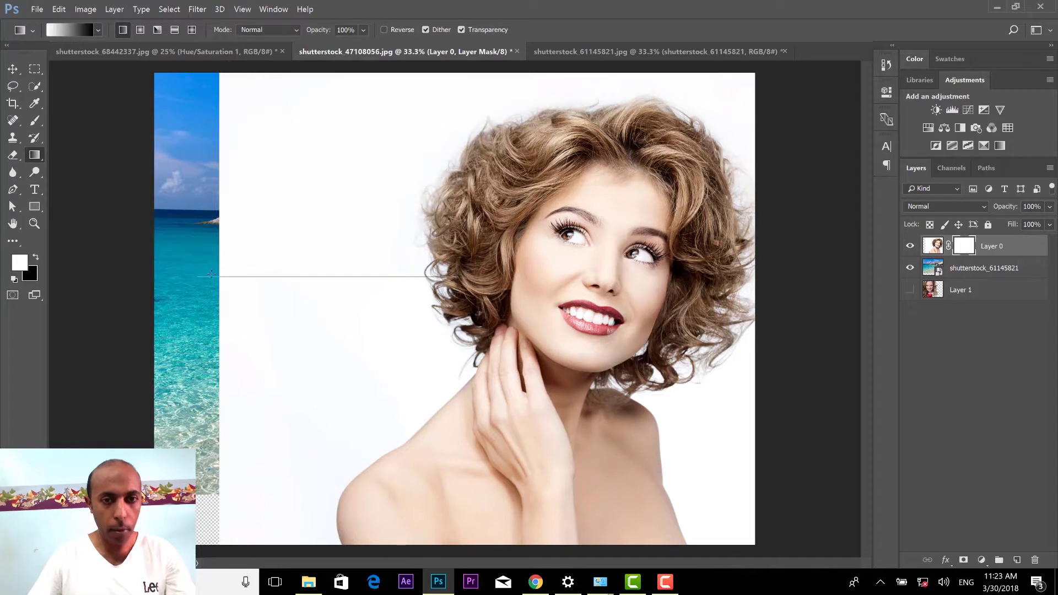
drag(211, 273, 211, 274)
drag(101, 270, 101, 270)
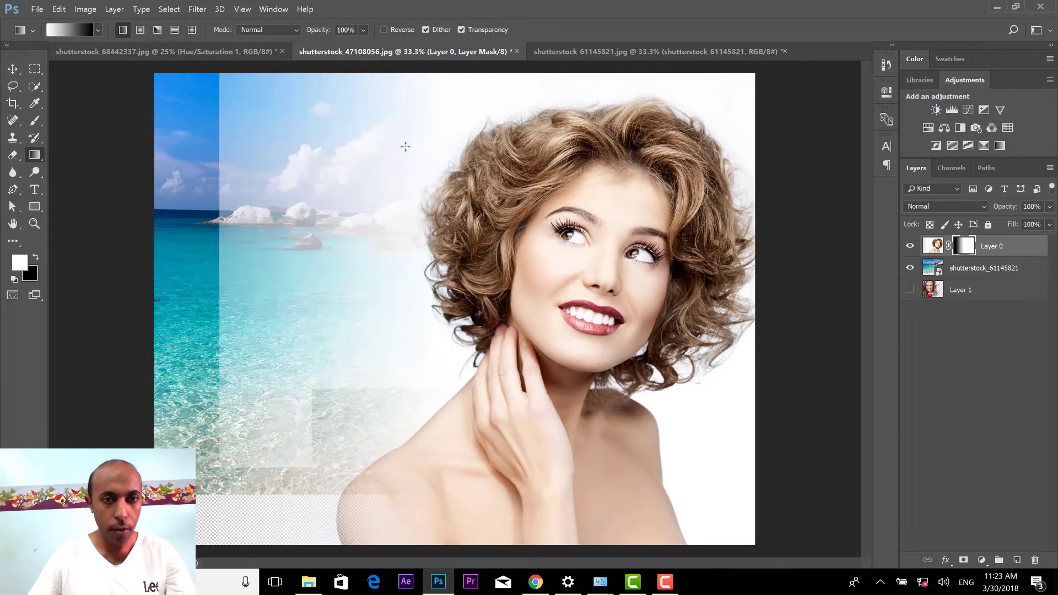
drag(184, 242, 179, 244)
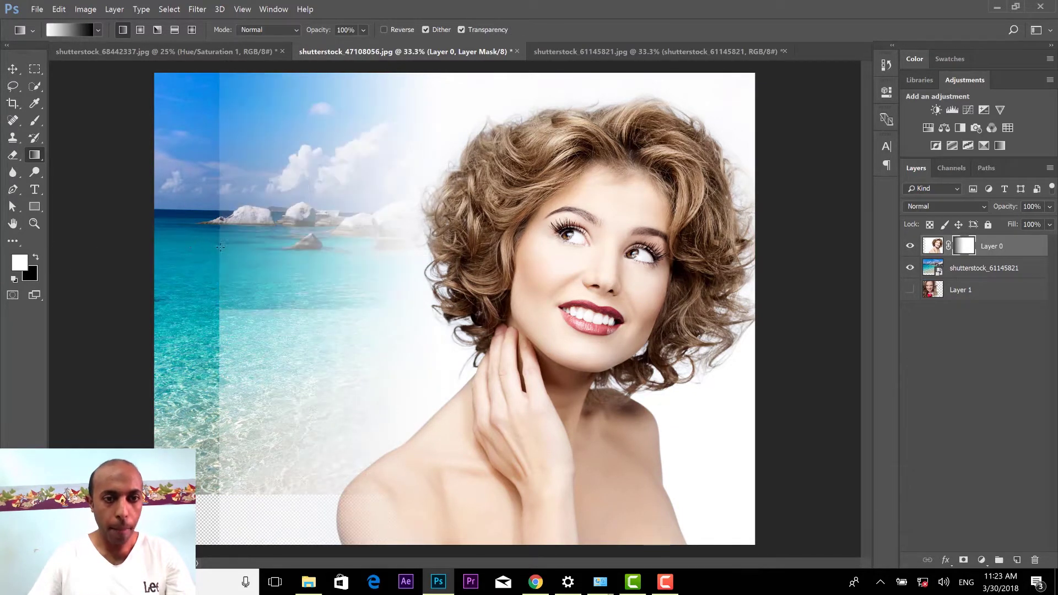
drag(433, 269, 162, 267)
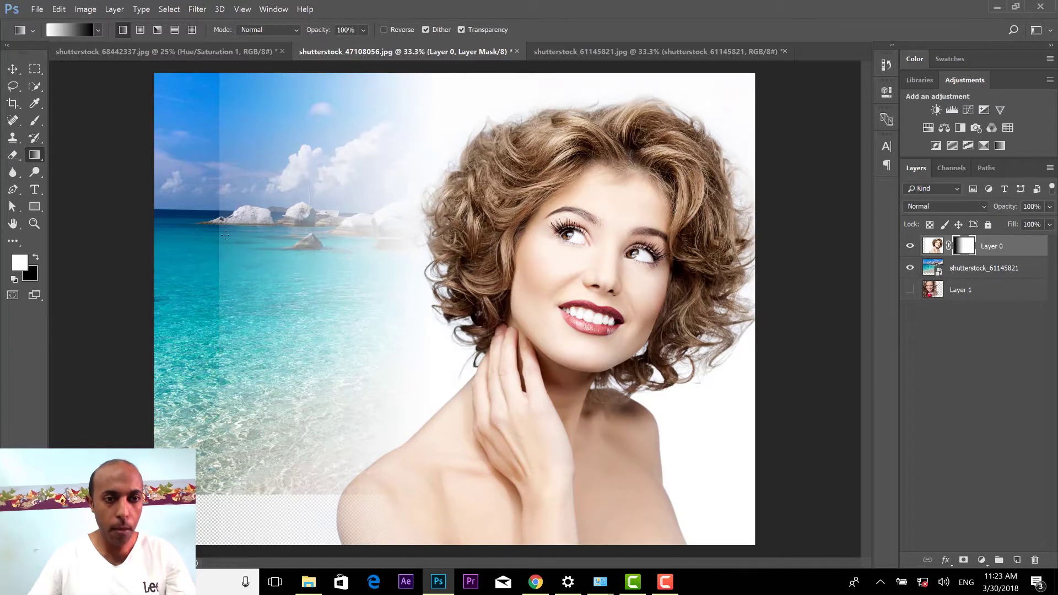
drag(201, 224, 199, 226)
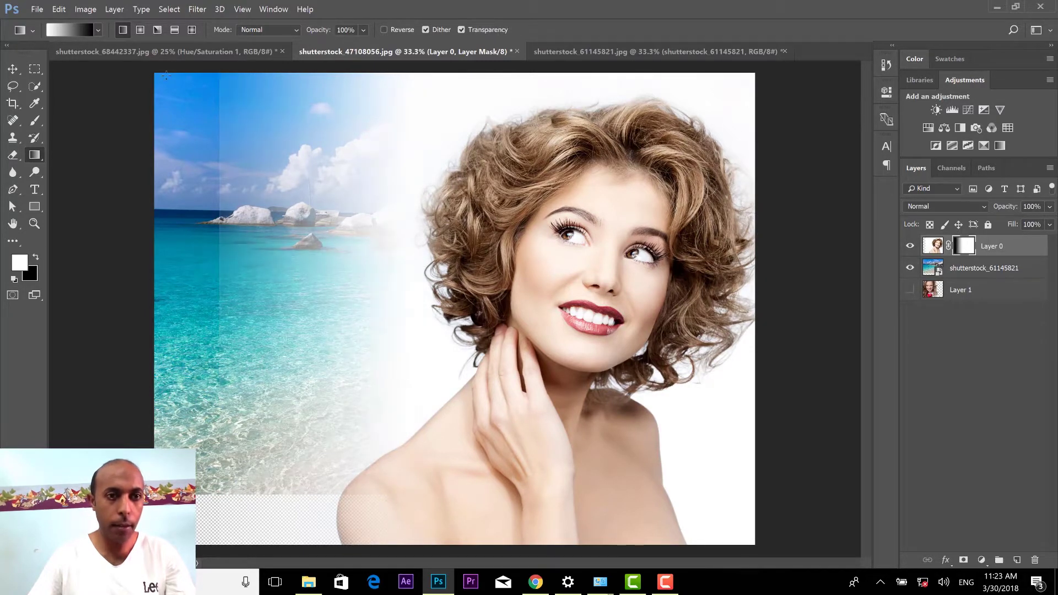
Step: Set the gradient Mode to Multiply and fade the beach in from the left, upper hair and shoulder
click(289, 29)
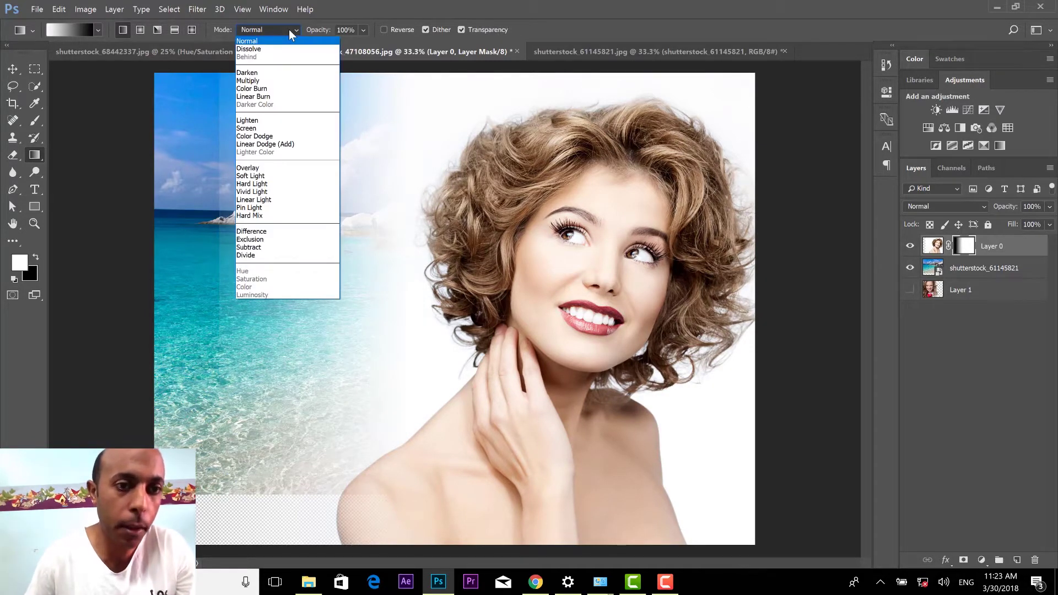
click(277, 80)
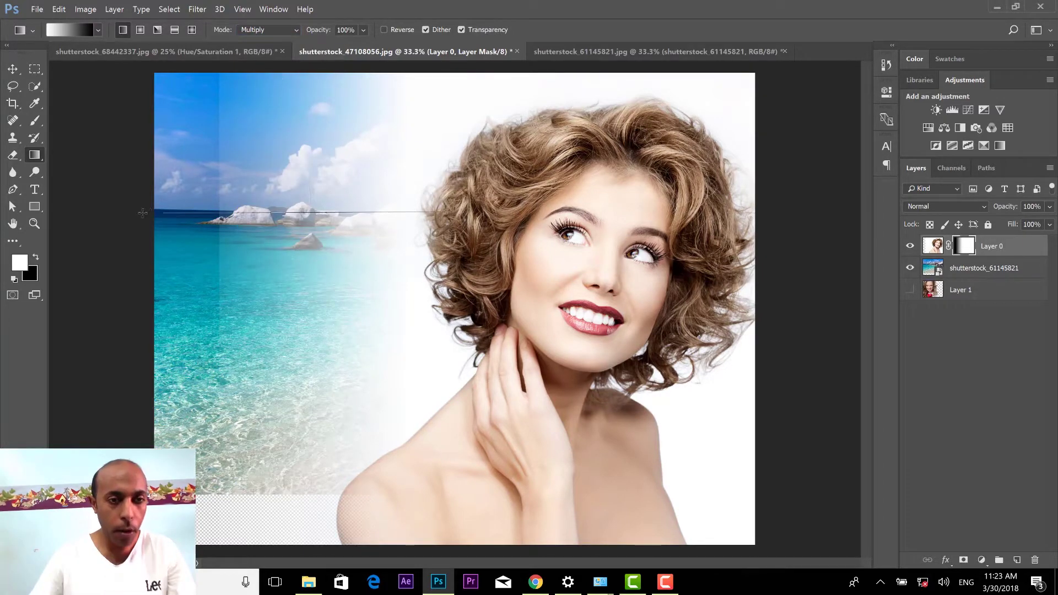
key(ctrl+z)
drag(427, 224, 232, 222)
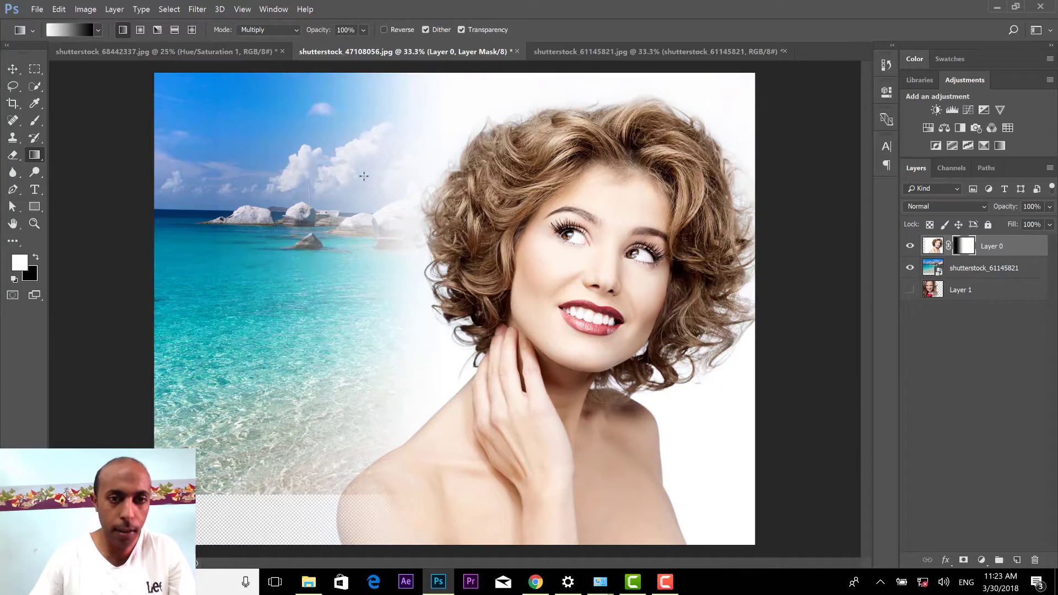
drag(508, 108, 543, 128)
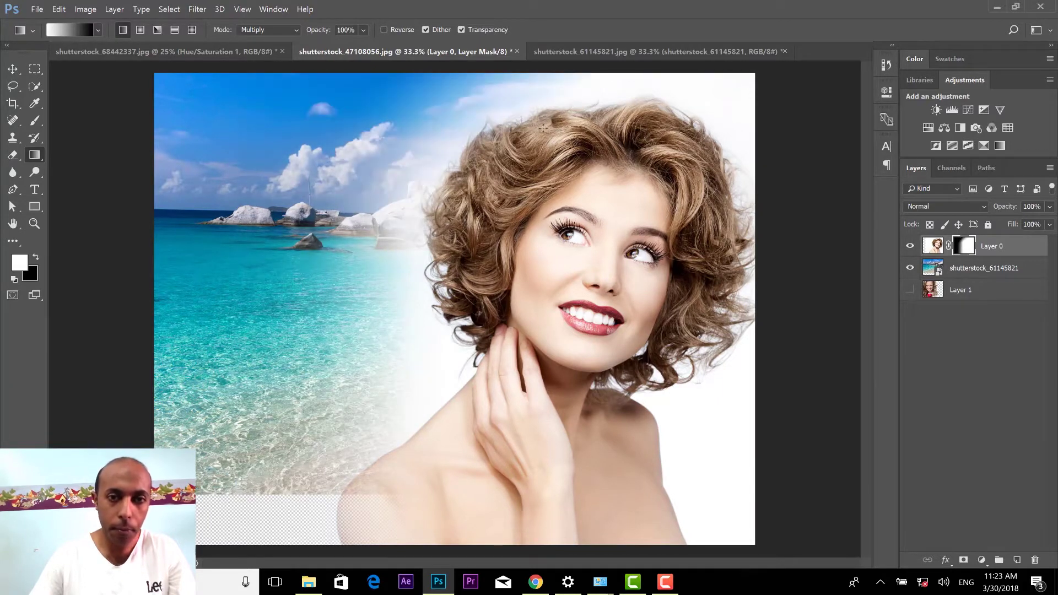
drag(413, 297, 309, 338)
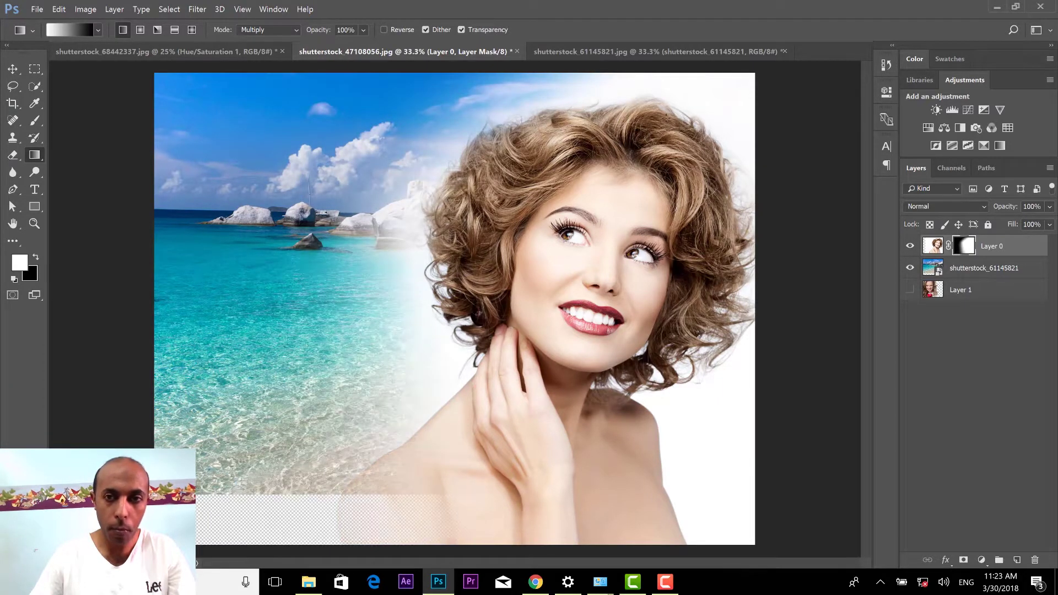
Step: Reveal deeper blue sky behind the upper-right hair and shrink the haze left of the hair
drag(678, 130, 703, 31)
drag(693, 130, 760, 29)
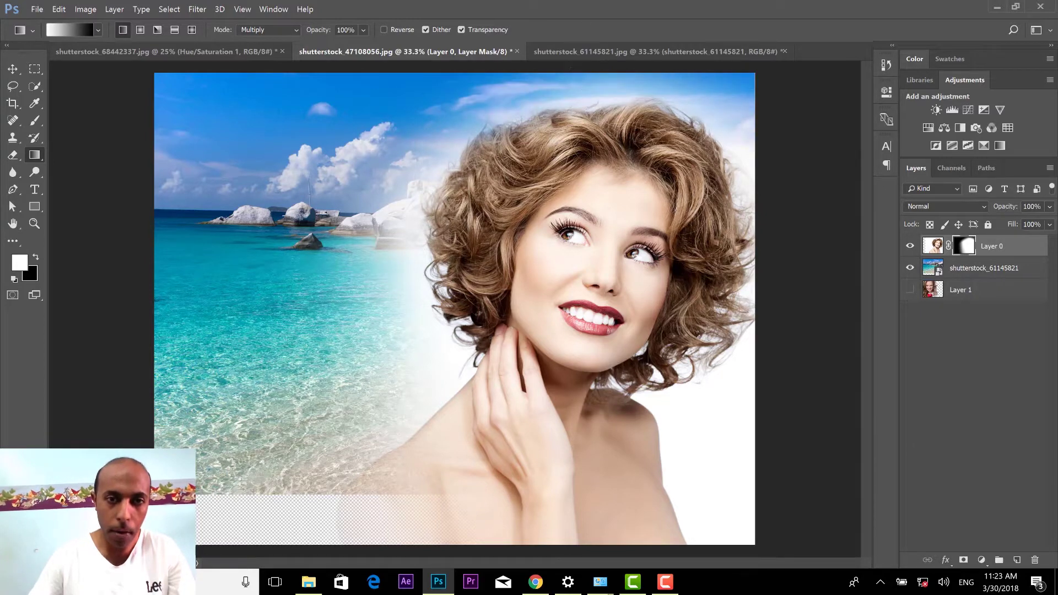
drag(571, 68, 570, 67)
drag(459, 299, 438, 267)
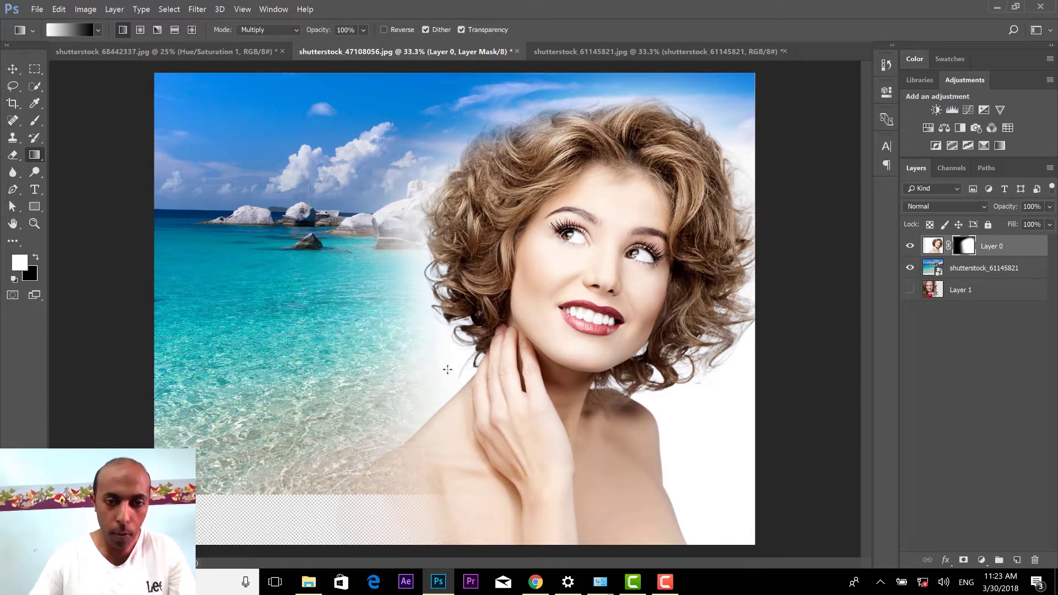
Step: Fade out the layer's bottom strip and blend the right edge and upper-right sky into the beach
drag(501, 551, 501, 551)
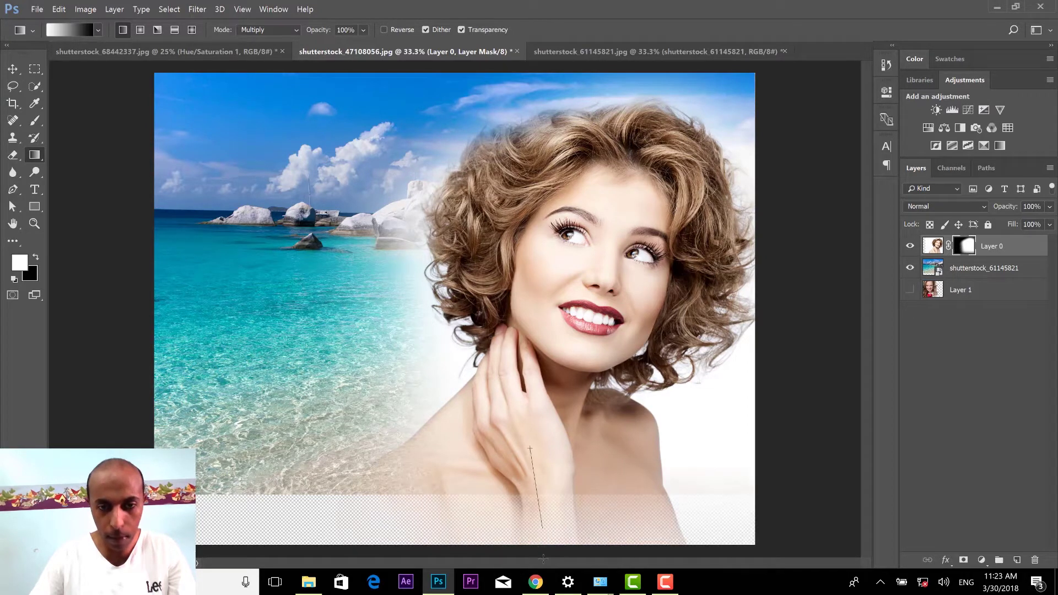
mouse_move(540, 476)
mouse_down()
mouse_move(540, 537)
mouse_move(564, 556)
mouse_up()
drag(585, 460, 586, 570)
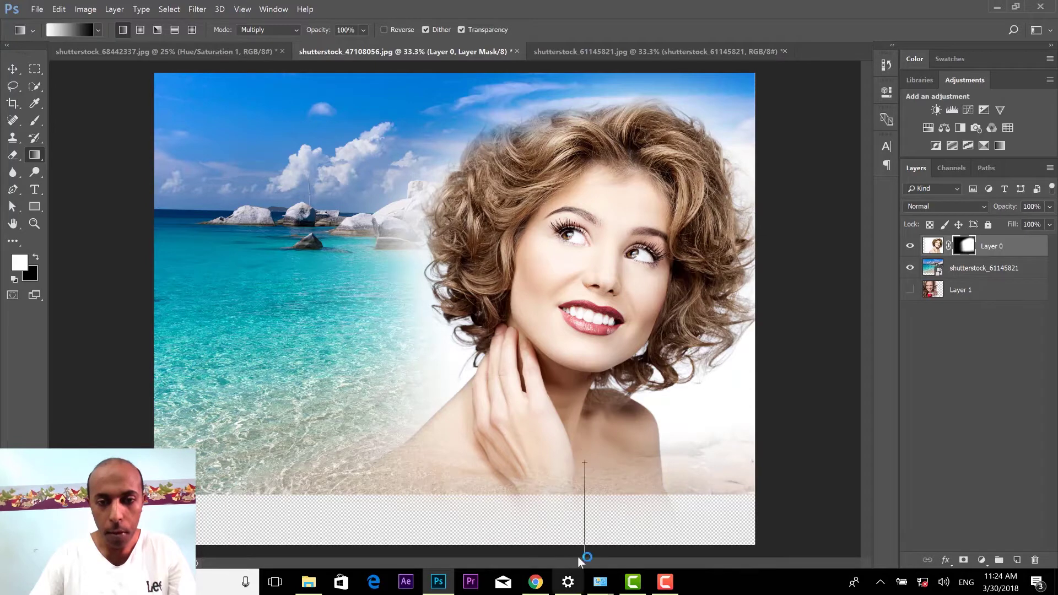
drag(587, 460, 586, 573)
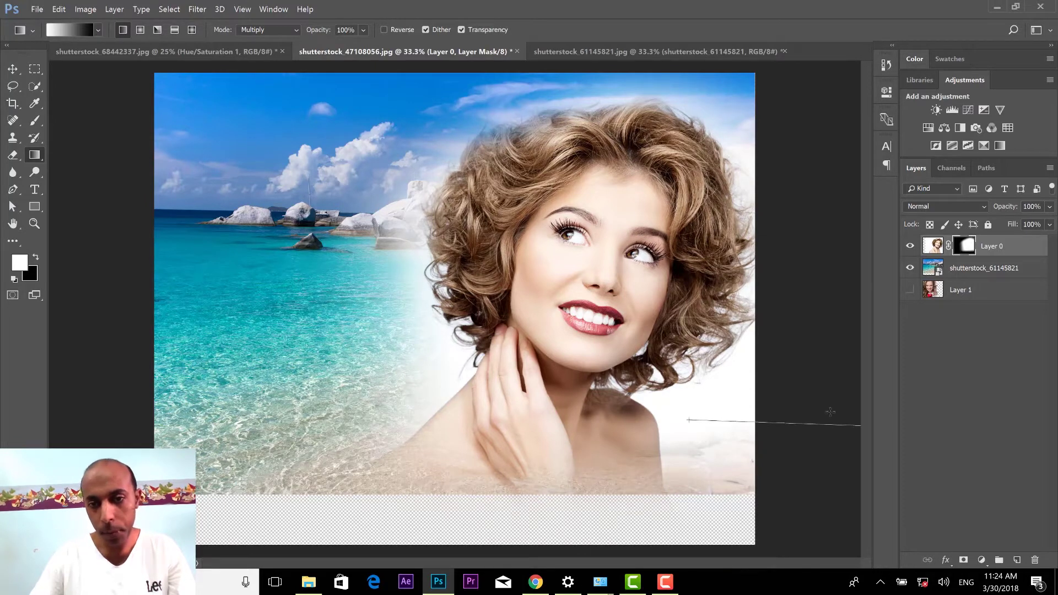
drag(687, 420, 843, 424)
drag(683, 394, 848, 422)
drag(717, 161, 860, 113)
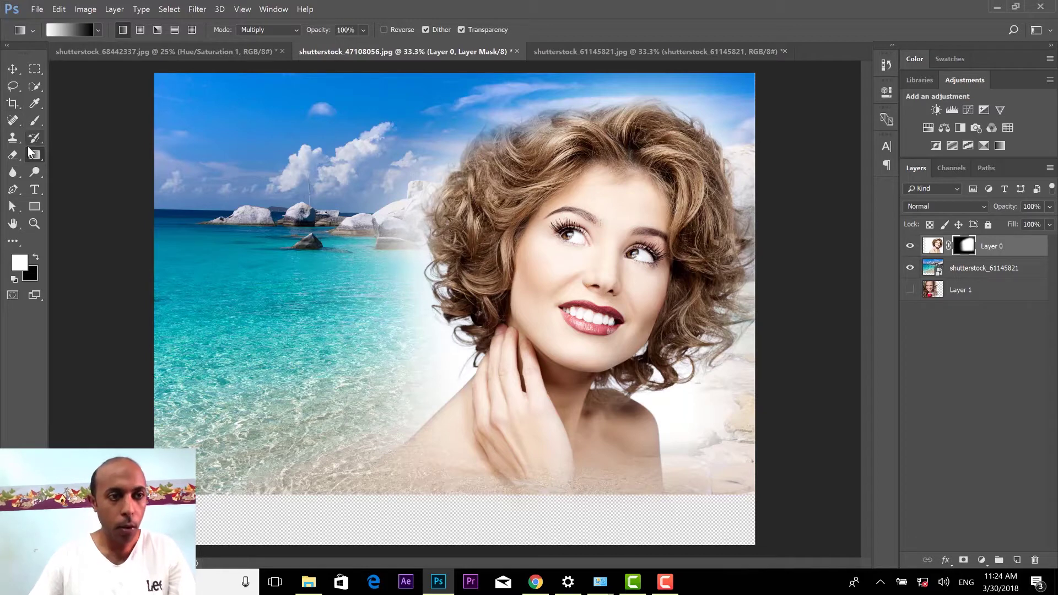
Step: Switch to a large soft brush of size 600 and undo a trial white stroke on the mask
drag(35, 121, 94, 120)
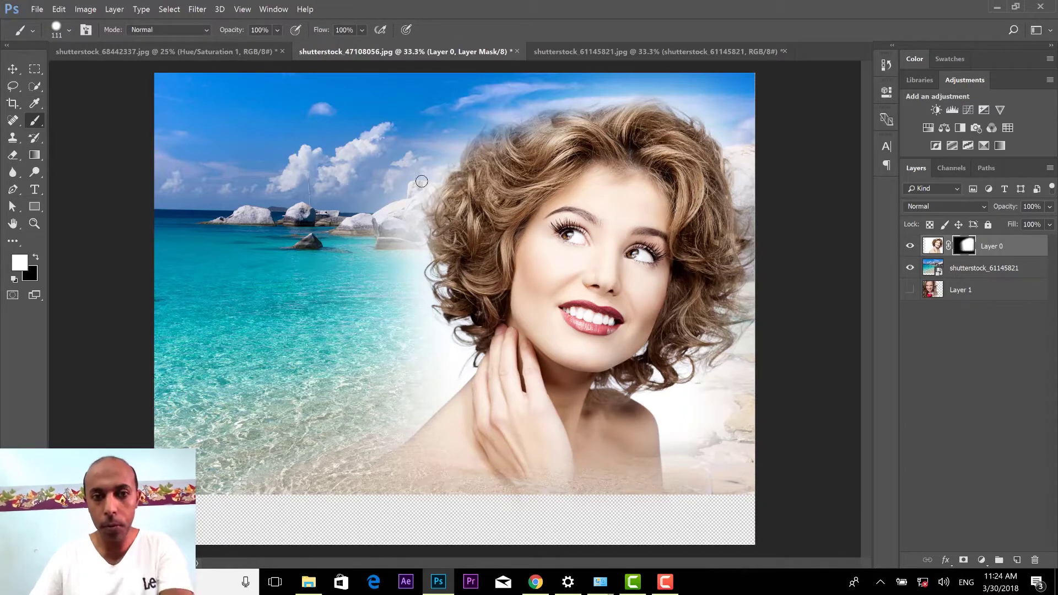
key(bracketright)
key(bracketright)
key(bracketright)
drag(421, 148, 393, 197)
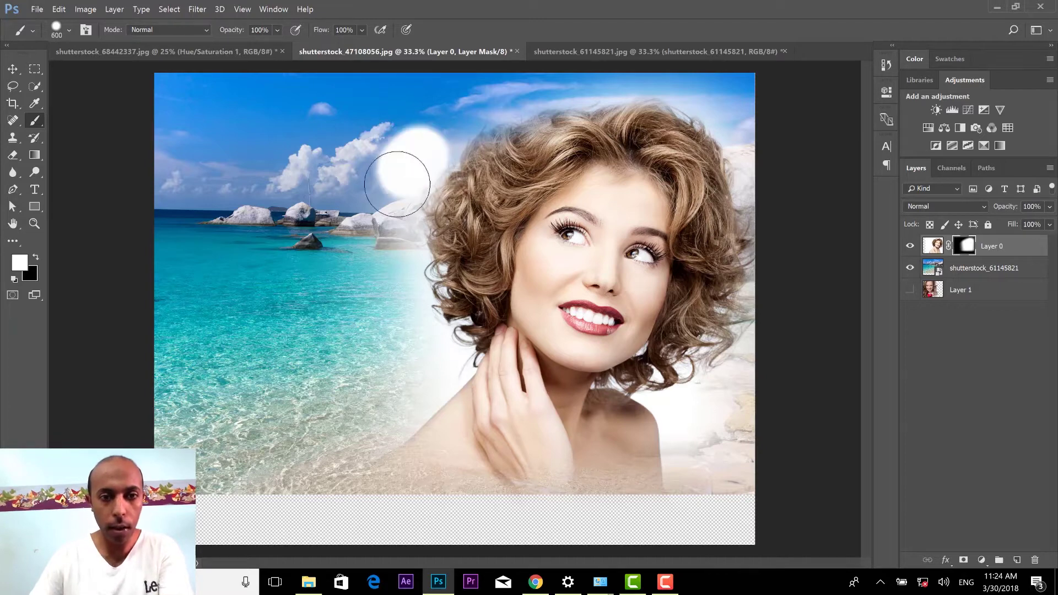
key(ctrl+z)
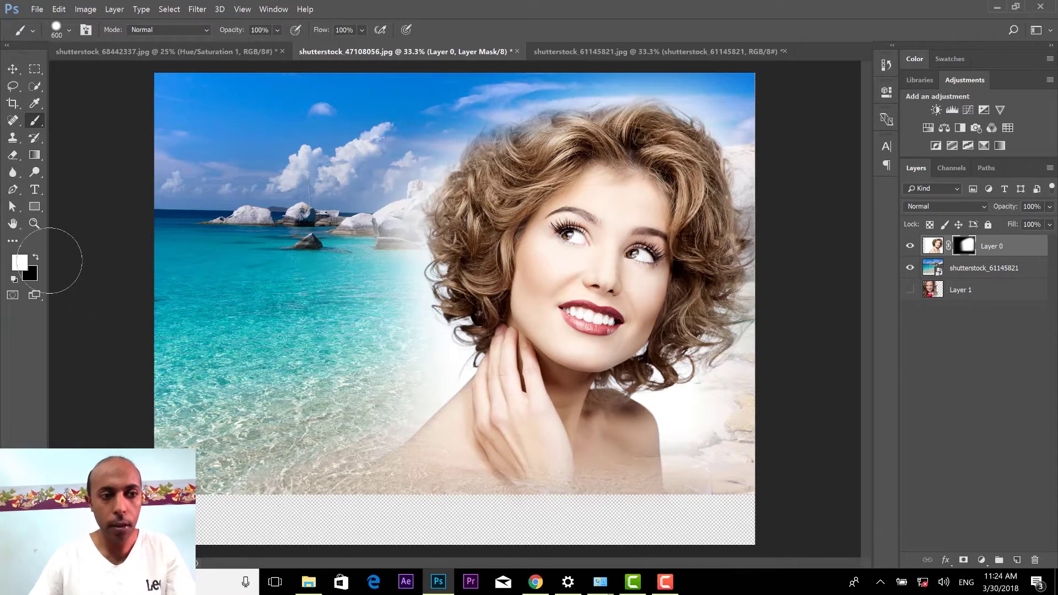
Step: Paint black at 27% opacity over the haze near the clouds, water and right edge
click(41, 257)
mouse_move(401, 146)
mouse_down()
mouse_move(390, 178)
mouse_move(425, 165)
mouse_up()
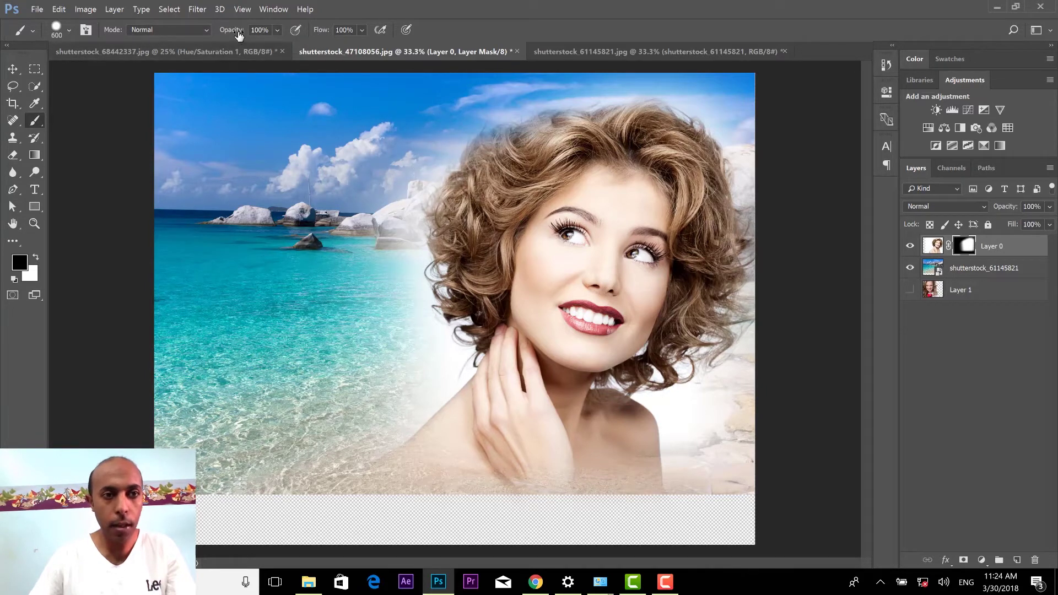
text(27)
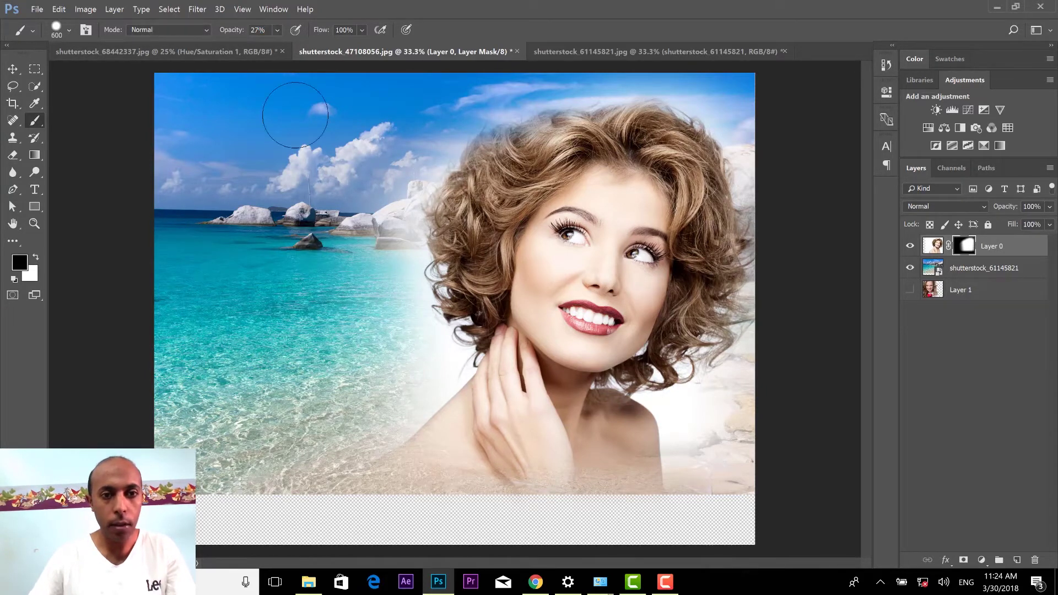
mouse_move(430, 143)
mouse_down()
mouse_move(407, 184)
mouse_move(387, 278)
mouse_move(396, 265)
mouse_move(427, 345)
mouse_move(395, 389)
mouse_move(409, 379)
mouse_move(400, 223)
mouse_move(432, 121)
mouse_move(523, 87)
mouse_move(721, 94)
mouse_move(727, 149)
mouse_move(653, 88)
mouse_up()
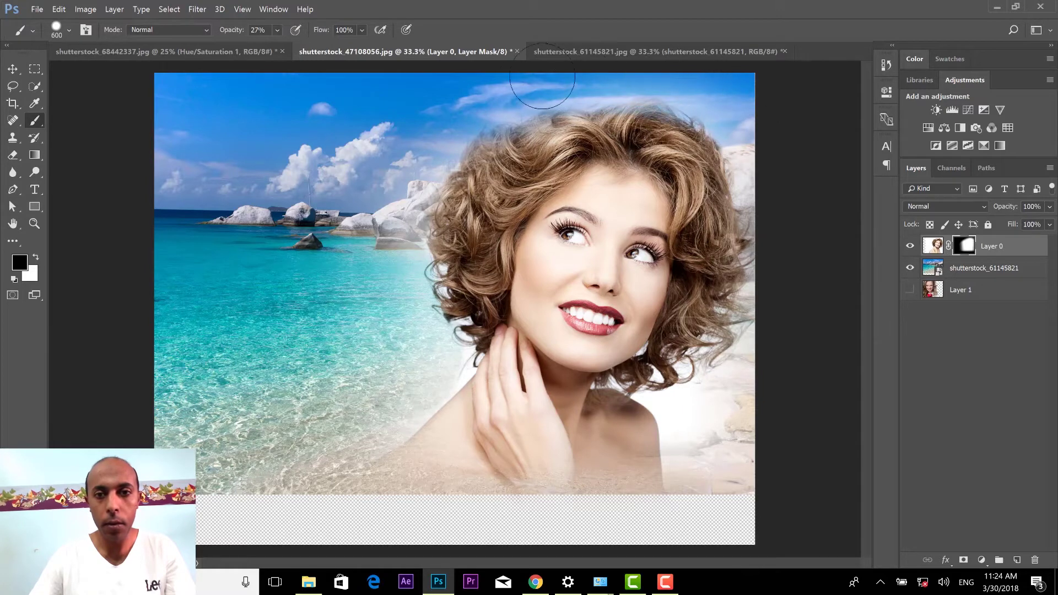
mouse_move(733, 166)
mouse_down()
mouse_move(768, 236)
mouse_move(747, 392)
mouse_move(672, 422)
mouse_move(683, 436)
mouse_move(681, 407)
mouse_up()
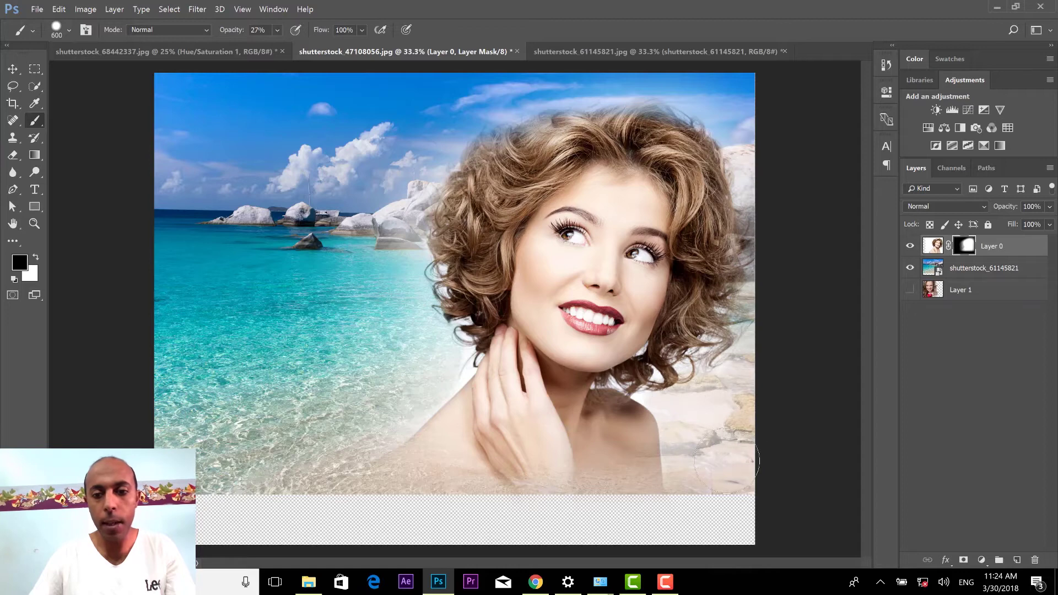
Step: Move the woman left on the beach and add a Cooling Filter (80) photo filter with lowered fill
key(v)
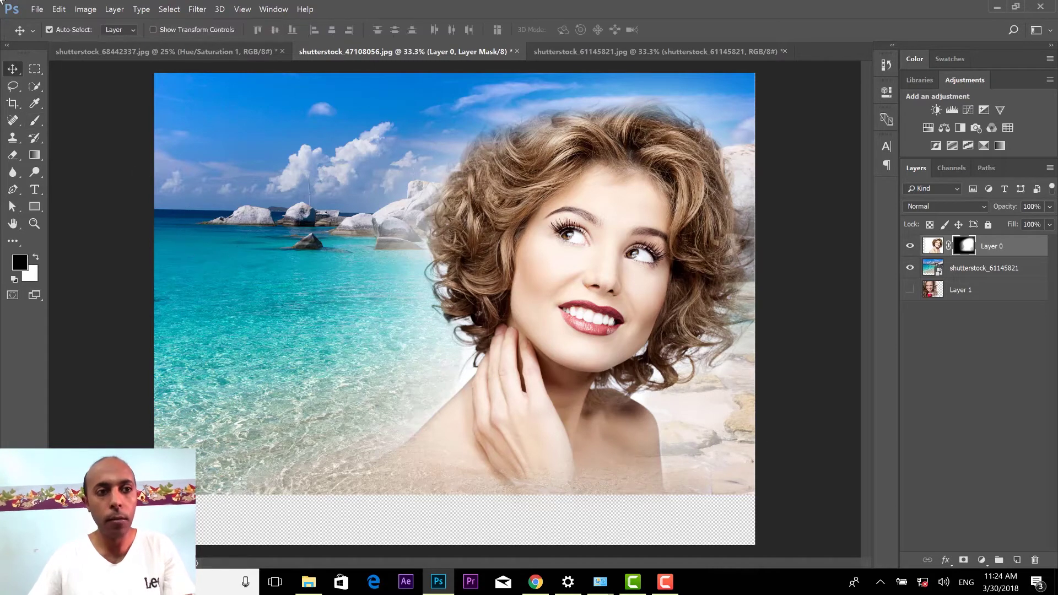
drag(608, 274, 355, 262)
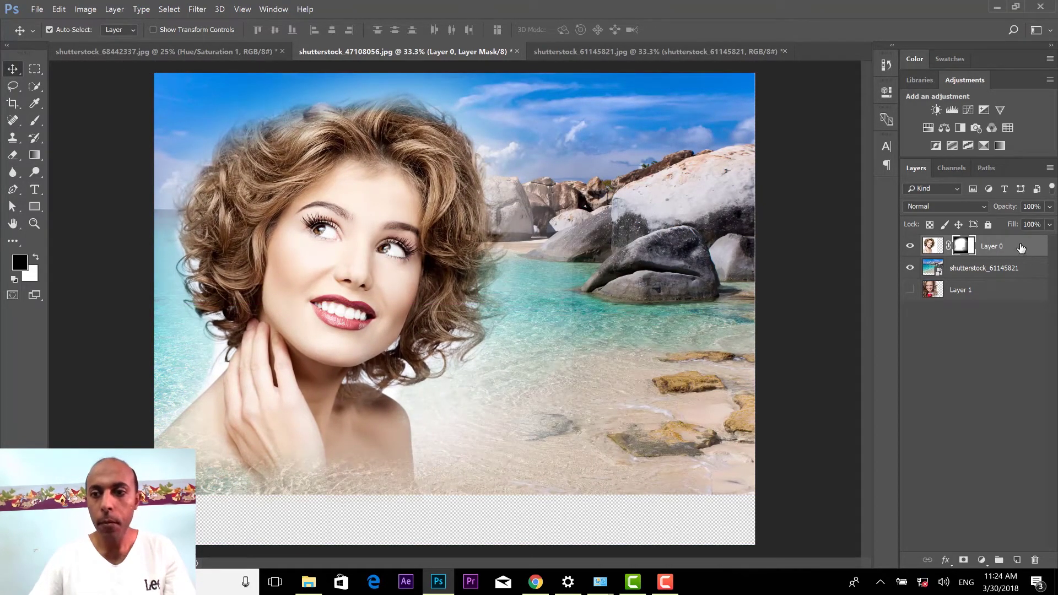
click(982, 560)
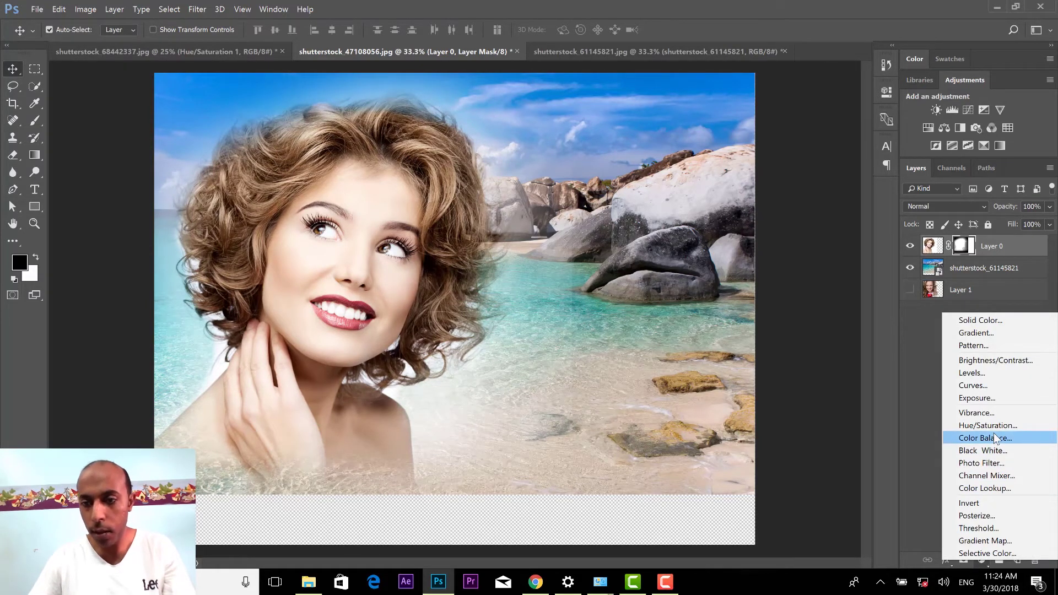
click(996, 464)
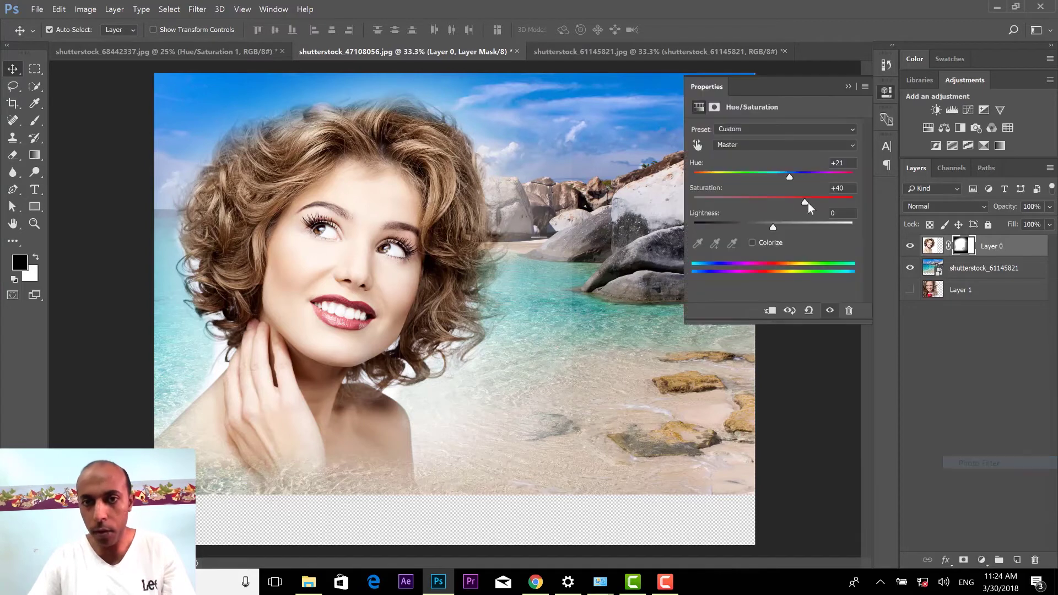
click(820, 130)
click(800, 156)
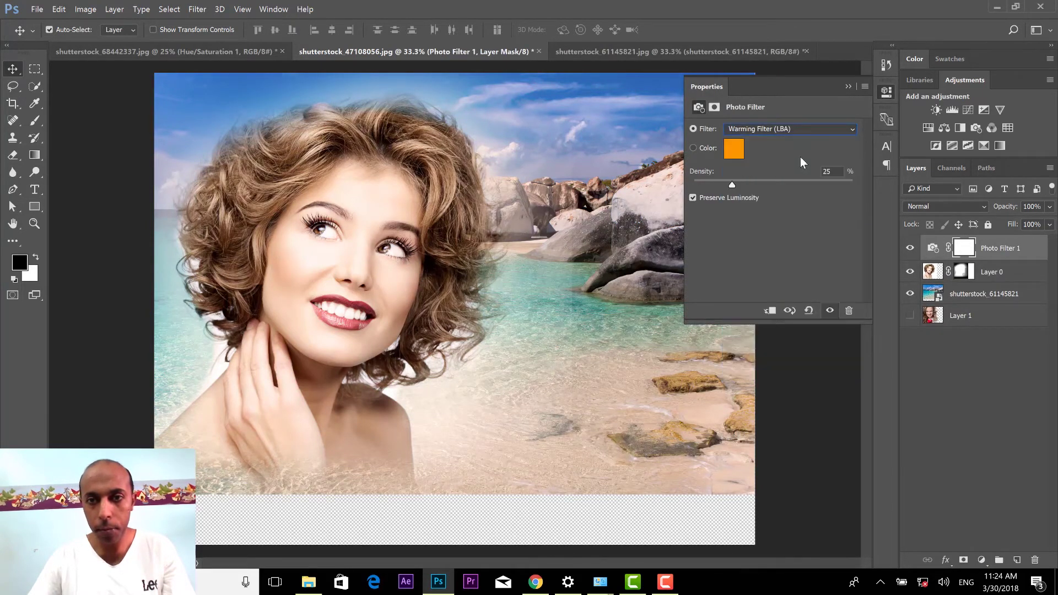
key(Down)
key(Down)
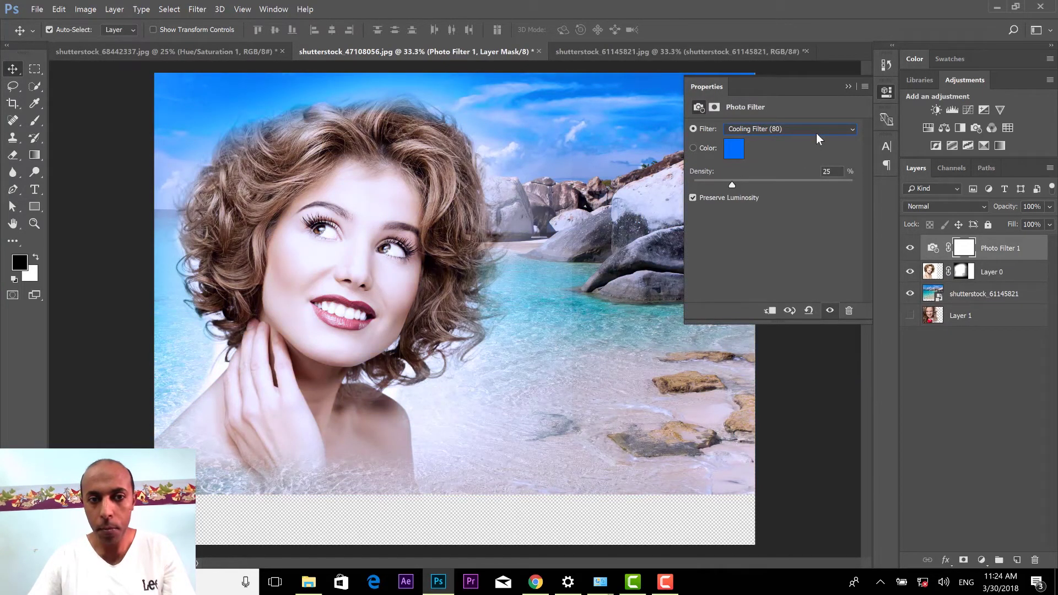
click(848, 87)
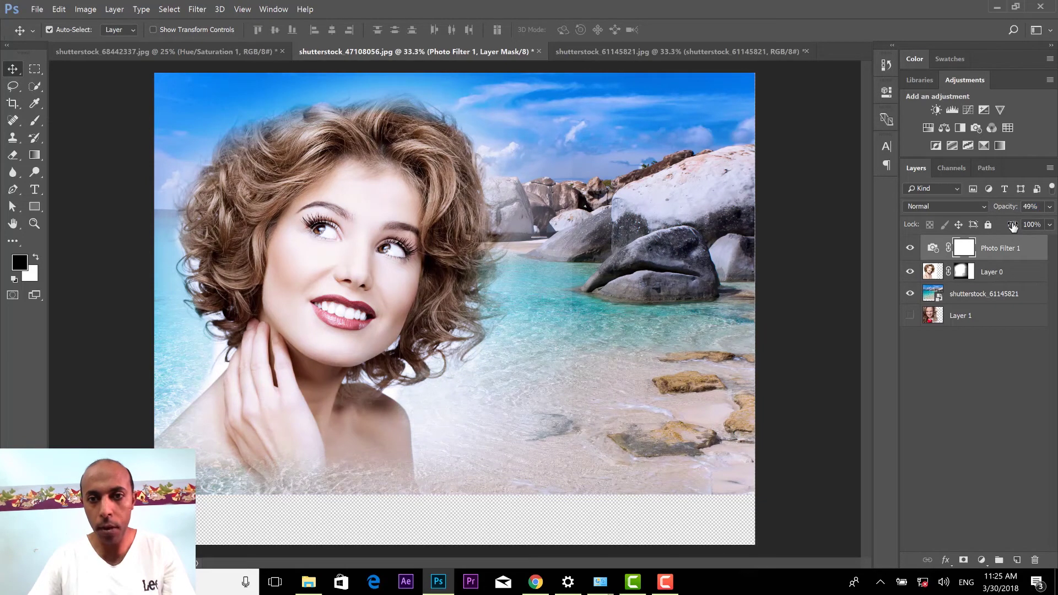
drag(1013, 224, 998, 224)
Step: Crop the bottom edge up to remove the transparent strip beneath the beach composite
key(c)
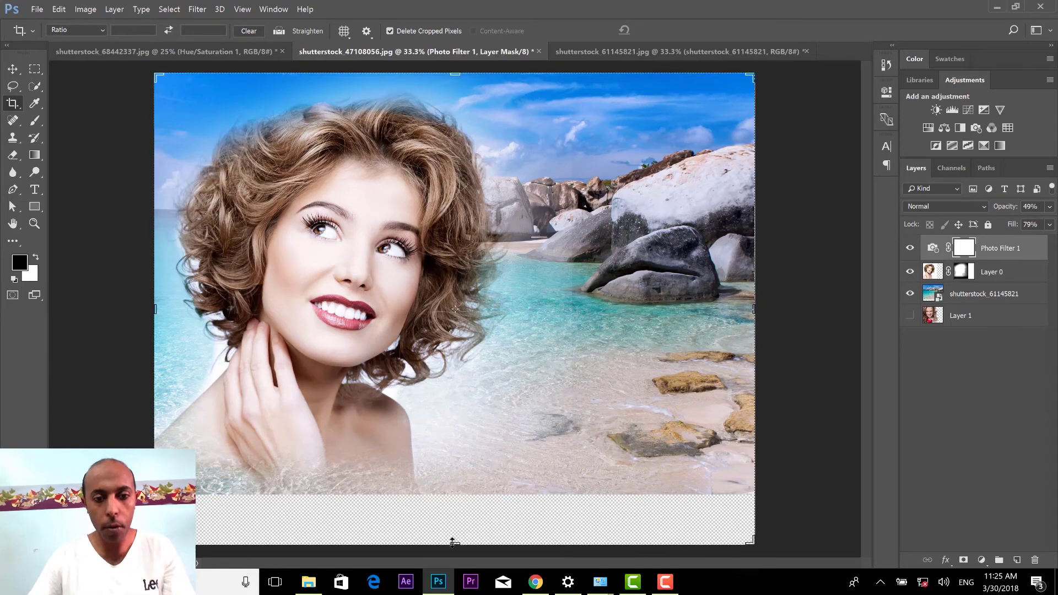
drag(452, 542, 462, 506)
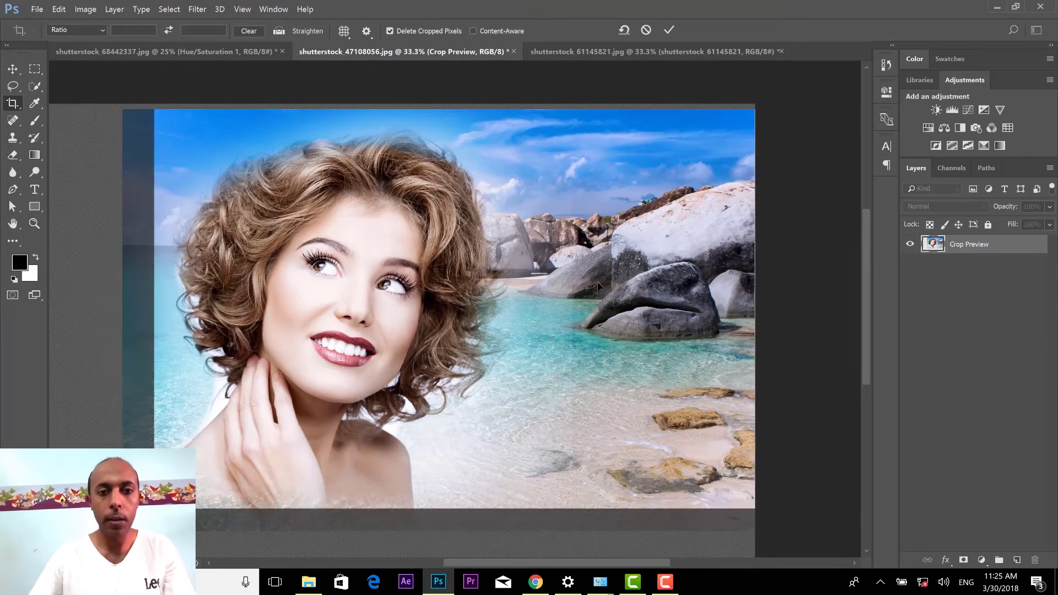
key(Return)
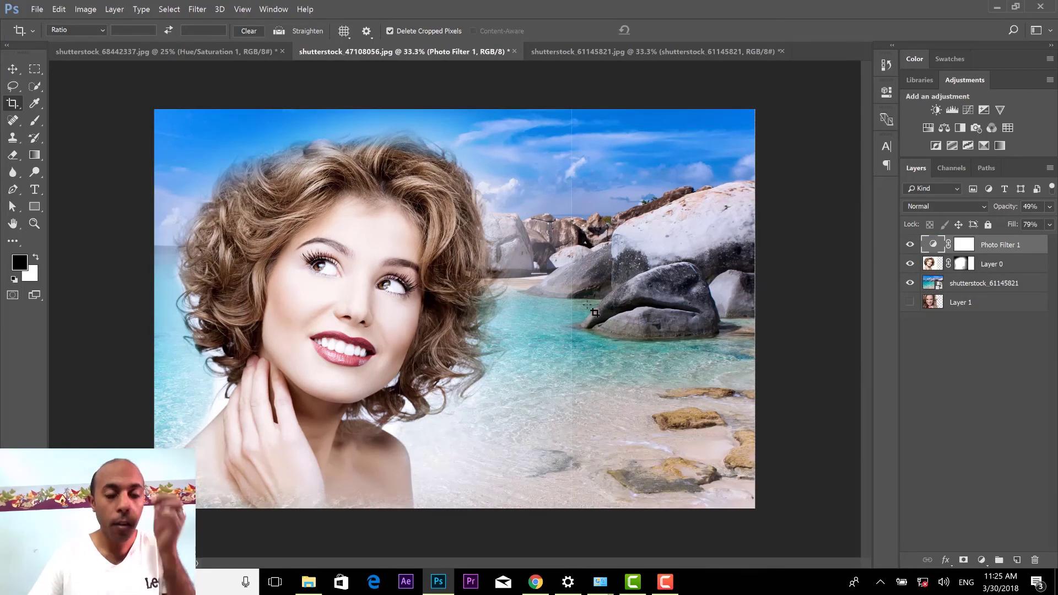